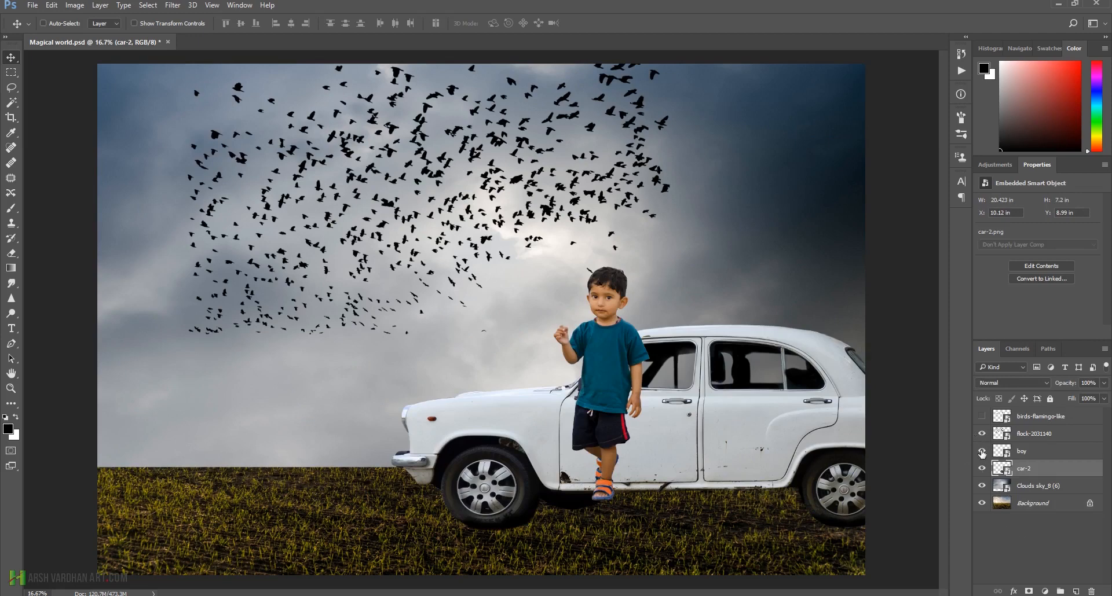
# Step: Hide the flock, boy and car-2 layers and show only the Clouds sky_8 (6) layer over the Background
pyautogui.moveTo(981, 434); pyautogui.dragTo(989, 472)
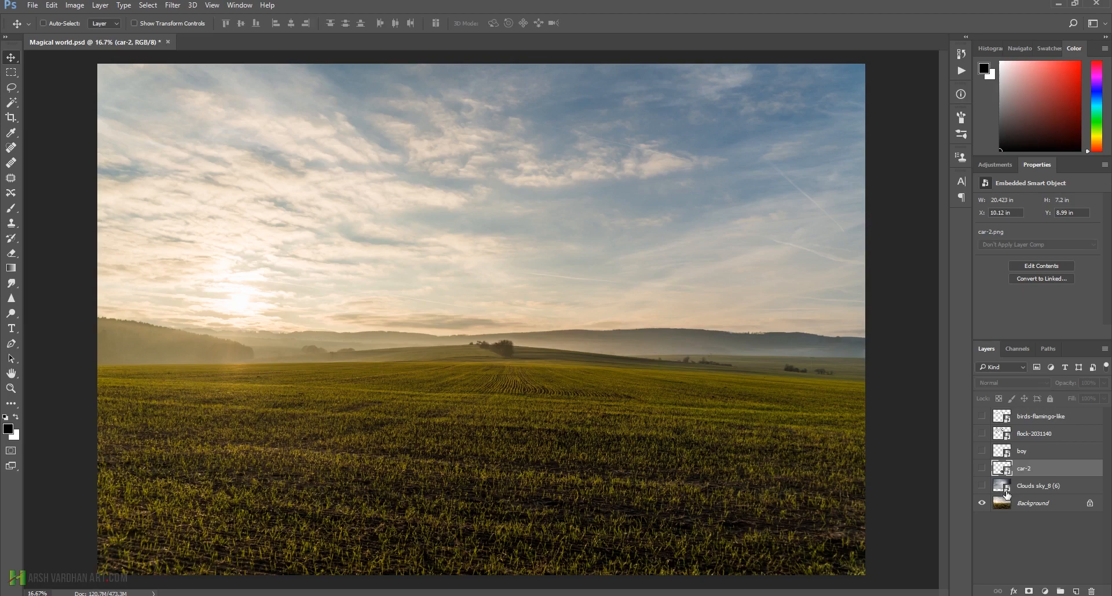
pyautogui.click(1001, 486)
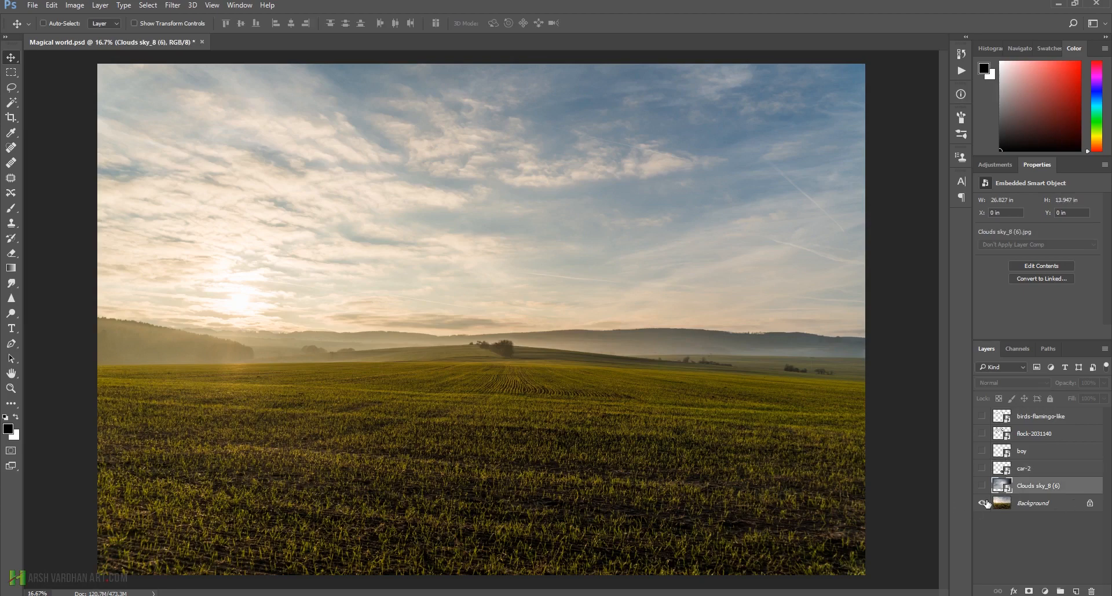
pyautogui.click(983, 488)
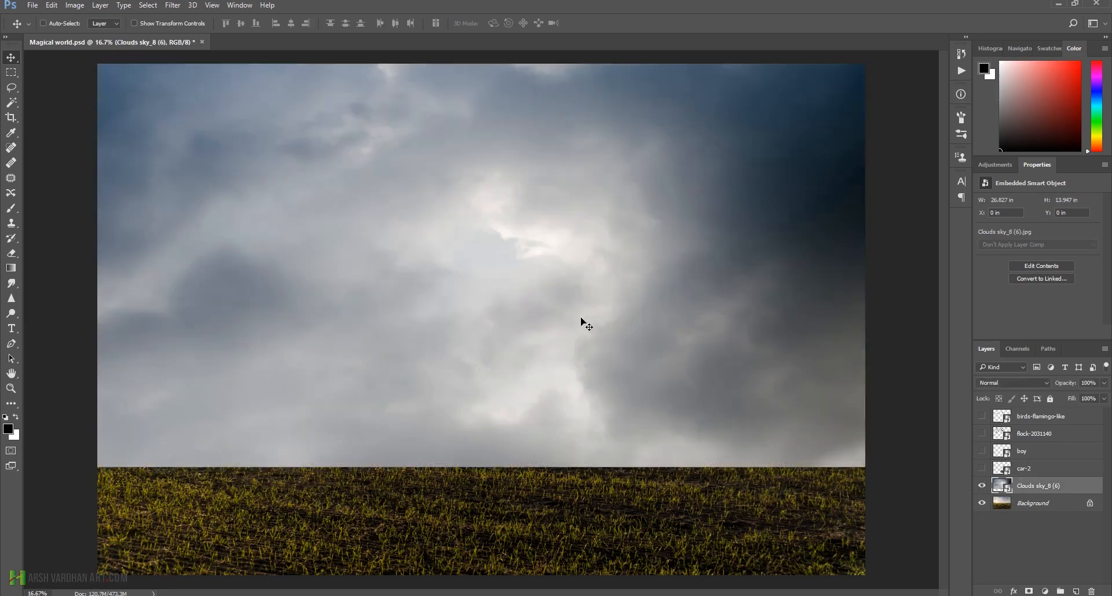
pyautogui.moveTo(581, 312)
pyautogui.mouseDown()
pyautogui.moveTo(587, 385)
pyautogui.moveTo(582, 313)
pyautogui.mouseUp()
pyautogui.click(982, 488)
pyautogui.click(981, 487)
pyautogui.moveTo(524, 405); pyautogui.dragTo(529, 346)
# Step: Add a layer mask to the Clouds sky_8 (6) layer
pyautogui.press('super+plus')
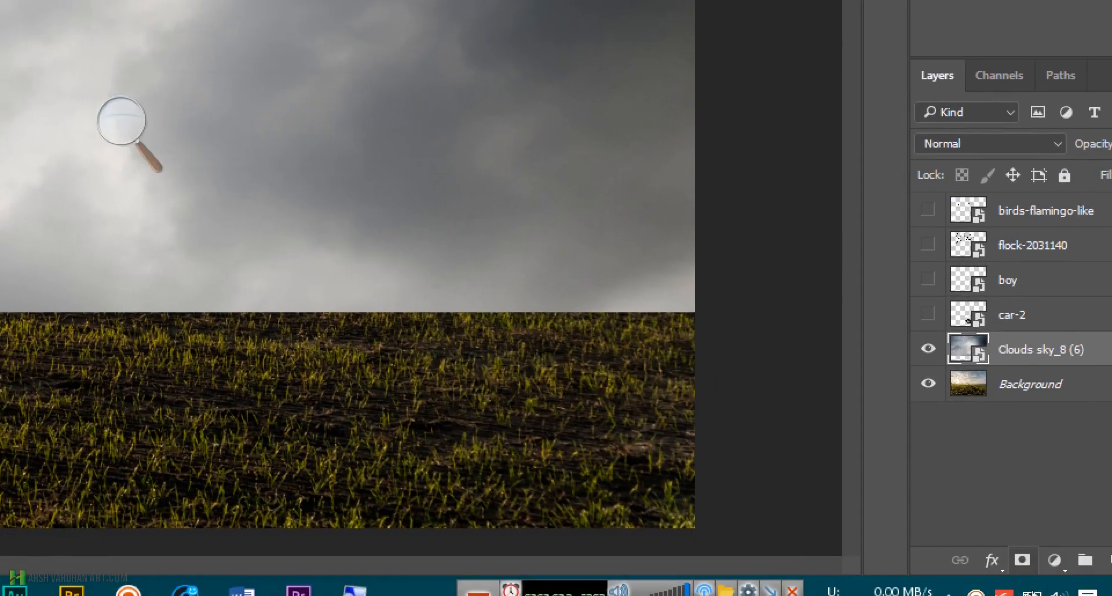
pyautogui.click(1022, 560)
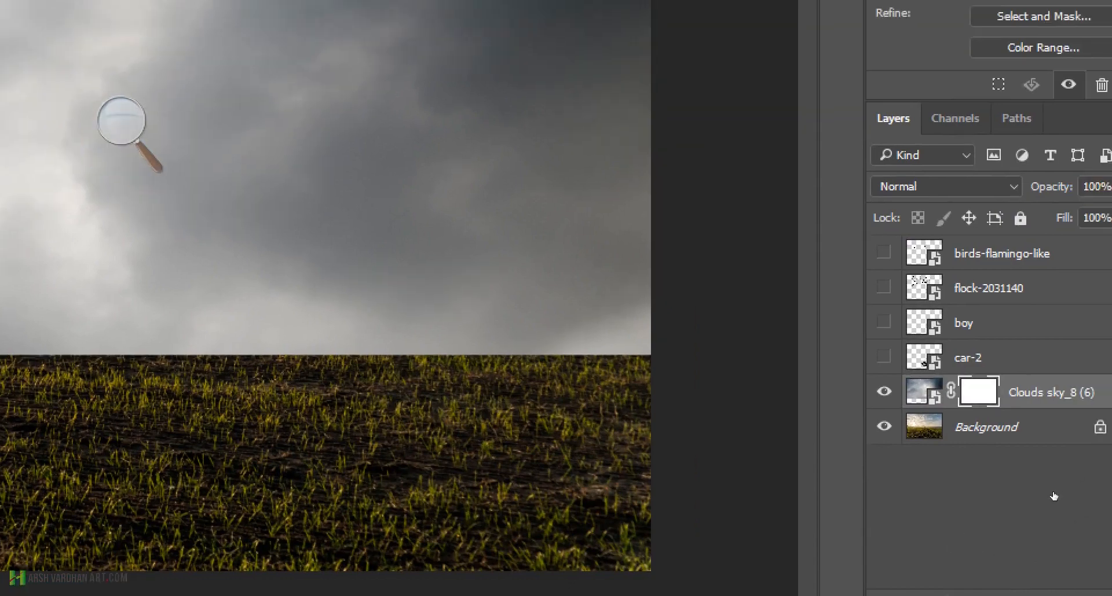
pyautogui.press('super+minus')
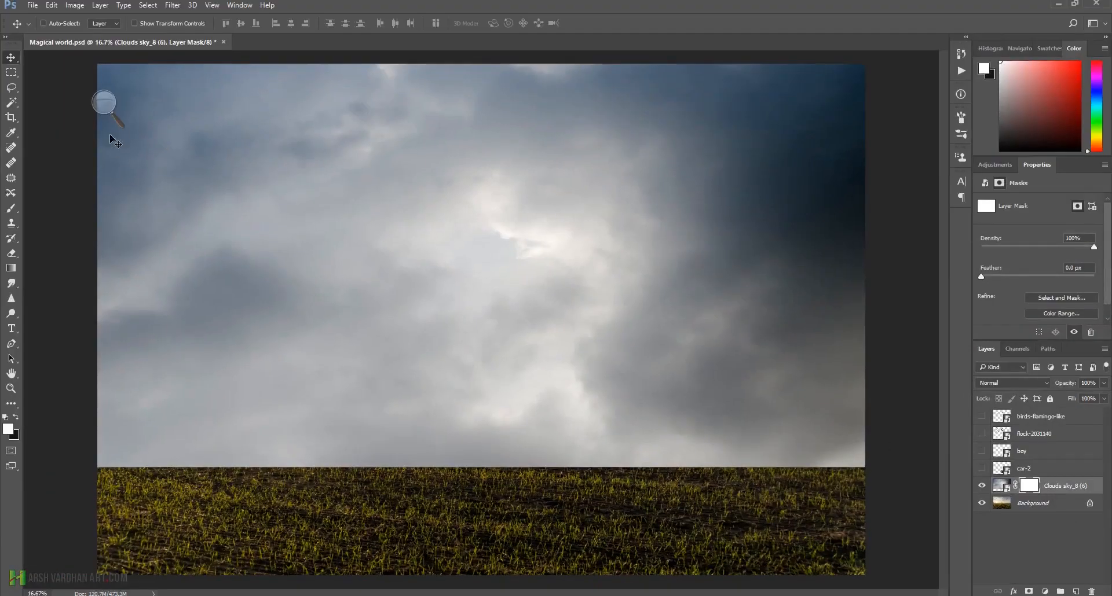
pyautogui.click(105, 104)
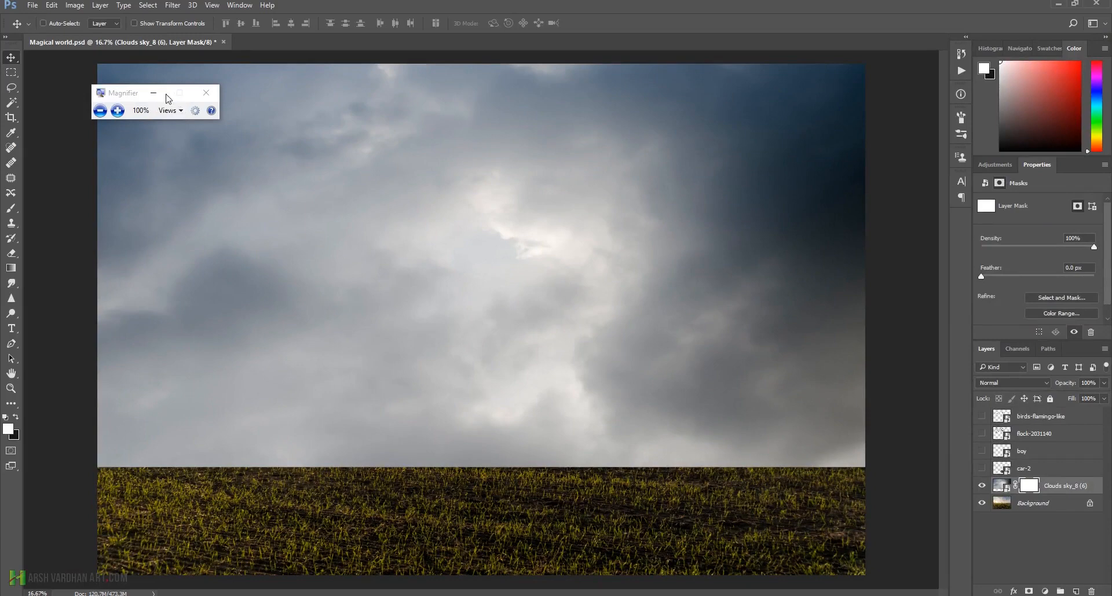
pyautogui.click(153, 93)
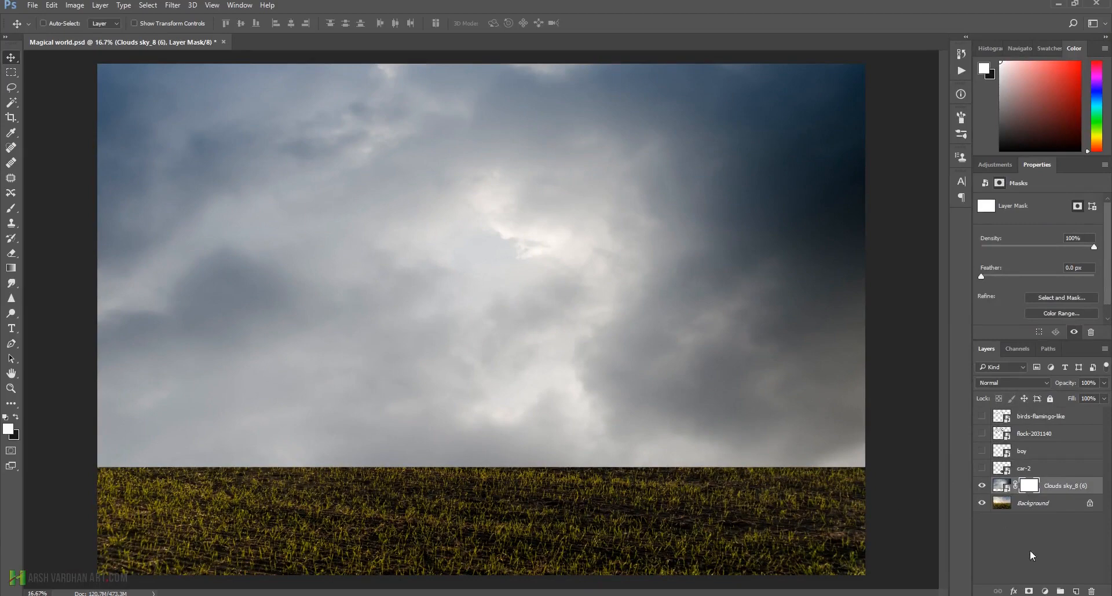
# Step: Draw a linear Foreground to Background gradient upward on the Clouds sky_8 (6) mask and invert the mask
pyautogui.click(12, 269)
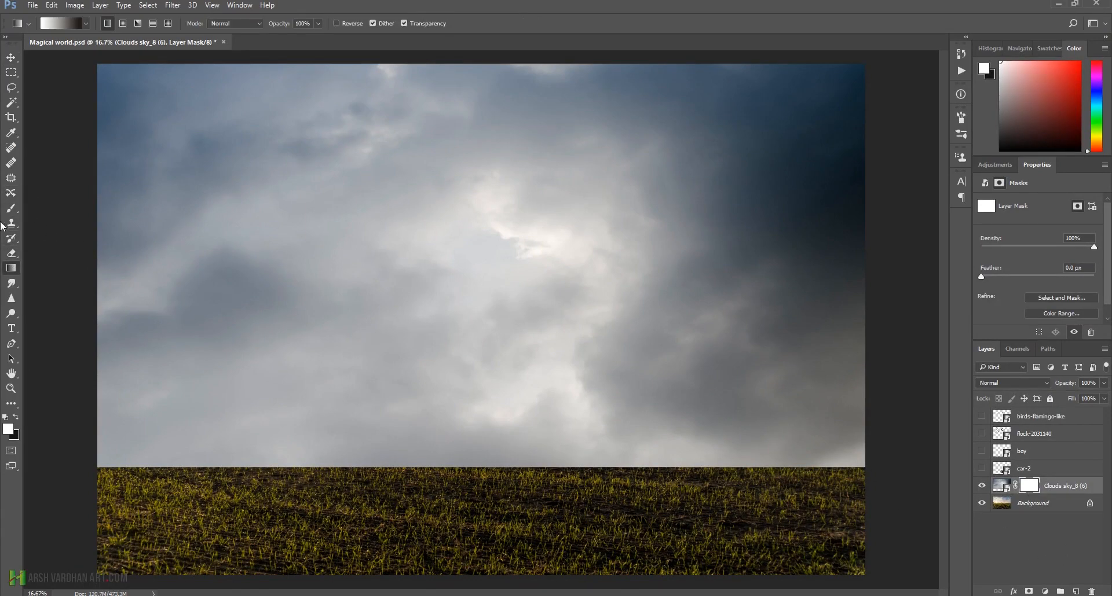
pyautogui.click(61, 26)
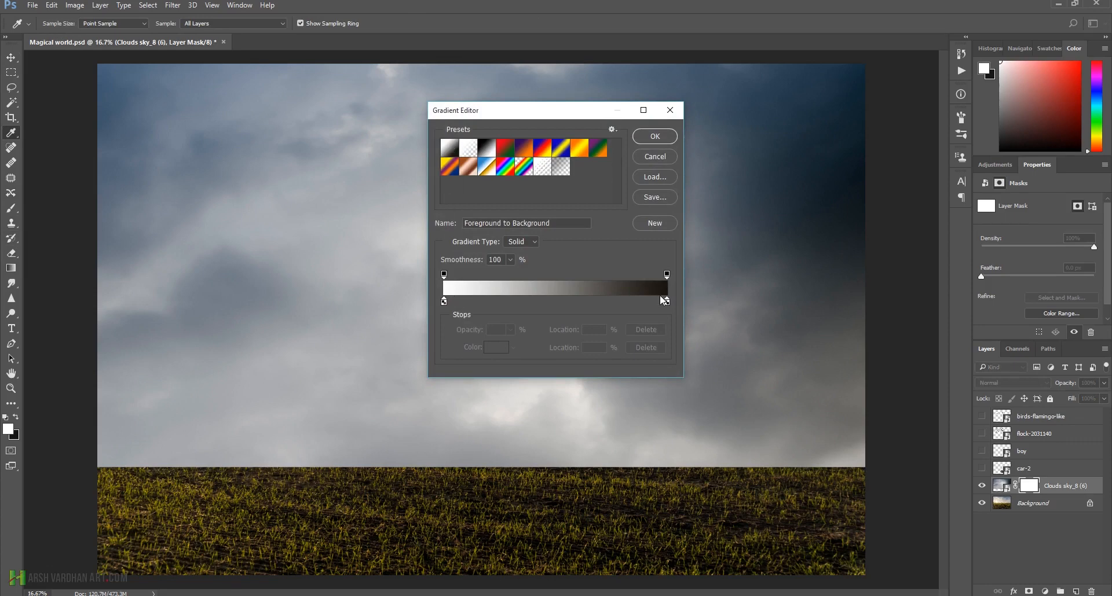
pyautogui.click(665, 136)
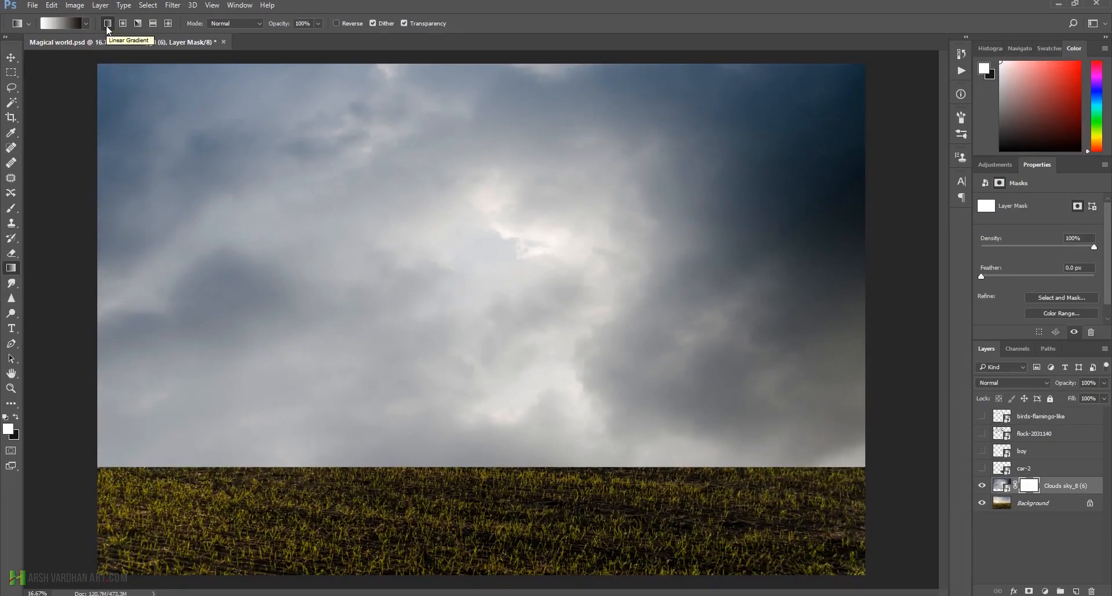
pyautogui.moveTo(455, 453); pyautogui.dragTo(464, 359)
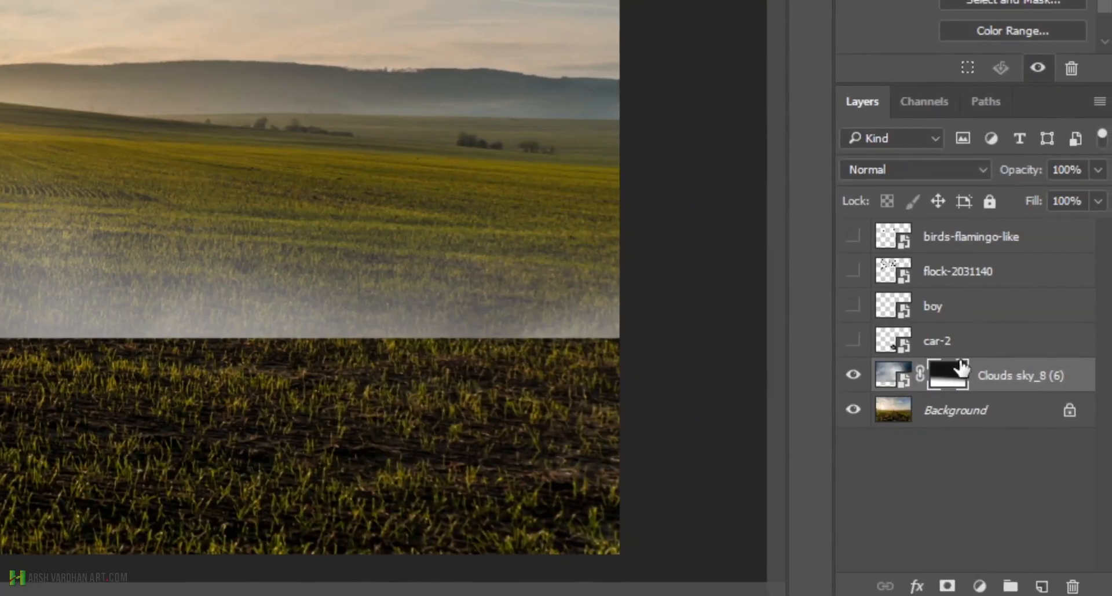
pyautogui.hotkey('ctrl', 'i')
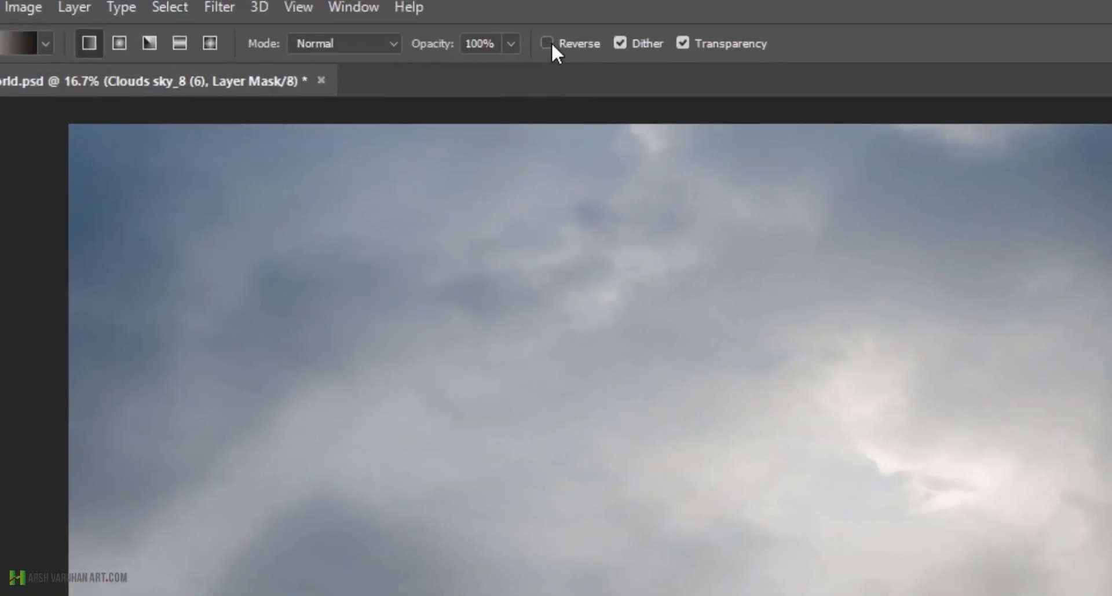
# Step: Reverse the gradient and redraw it upward on the sky mask to blend the clouds into the field near the horizon
pyautogui.click(547, 43)
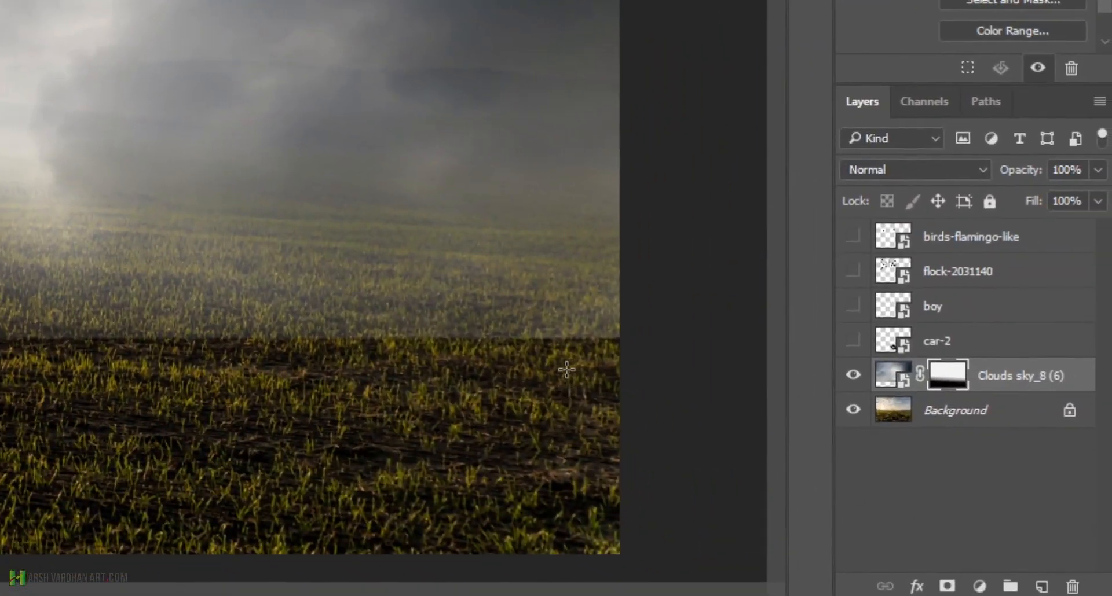
pyautogui.moveTo(566, 371); pyautogui.dragTo(567, 256)
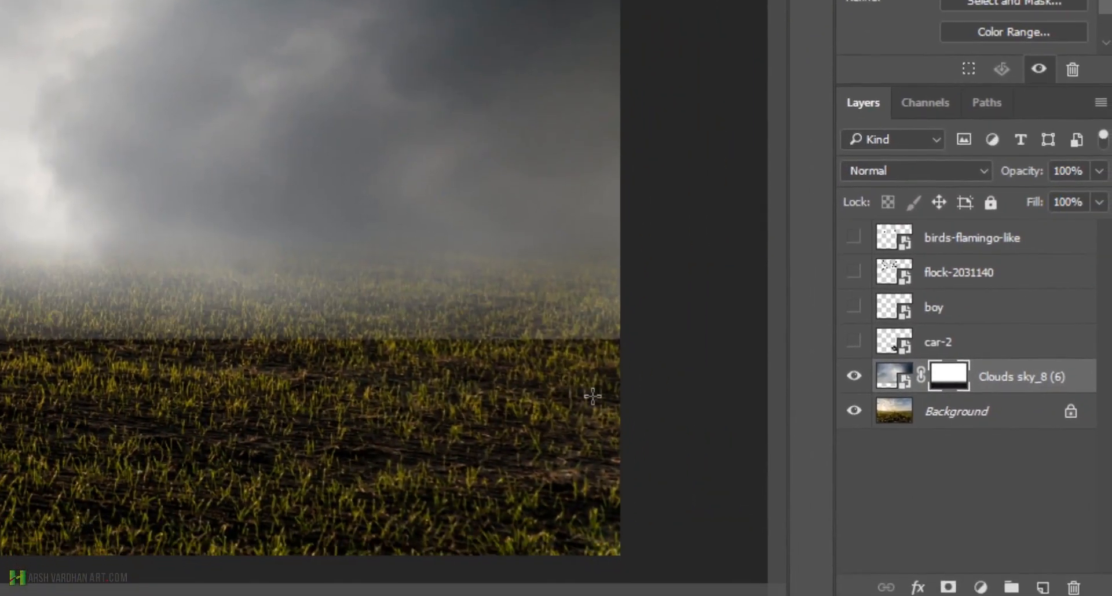
pyautogui.moveTo(539, 366); pyautogui.dragTo(518, 53)
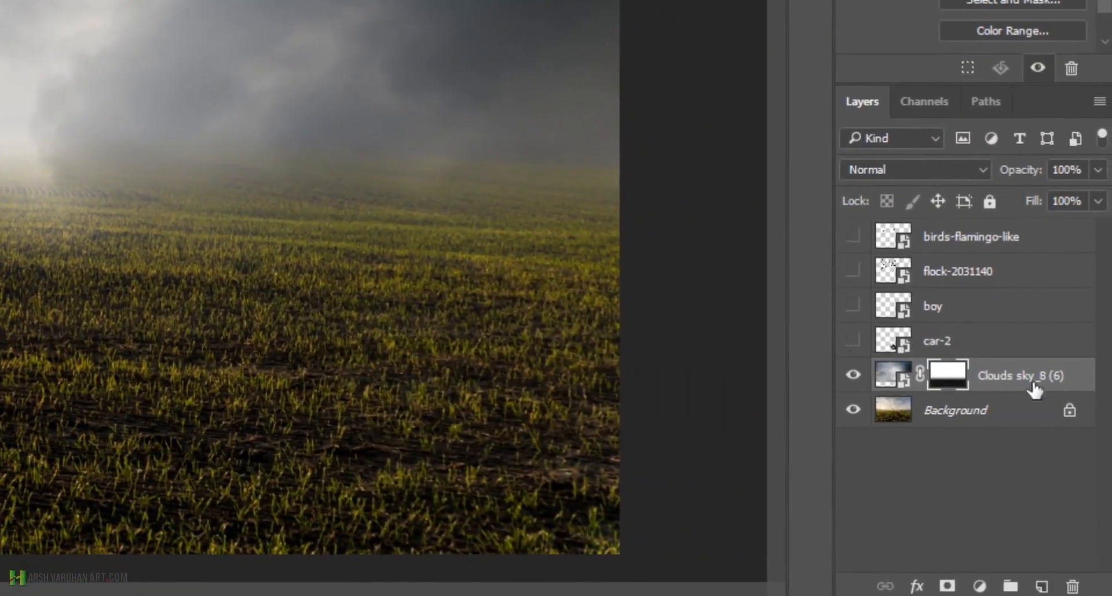
# Step: Show the car-2 layer and scale the car down proportionally on the field with Free Transform
pyautogui.click(852, 341)
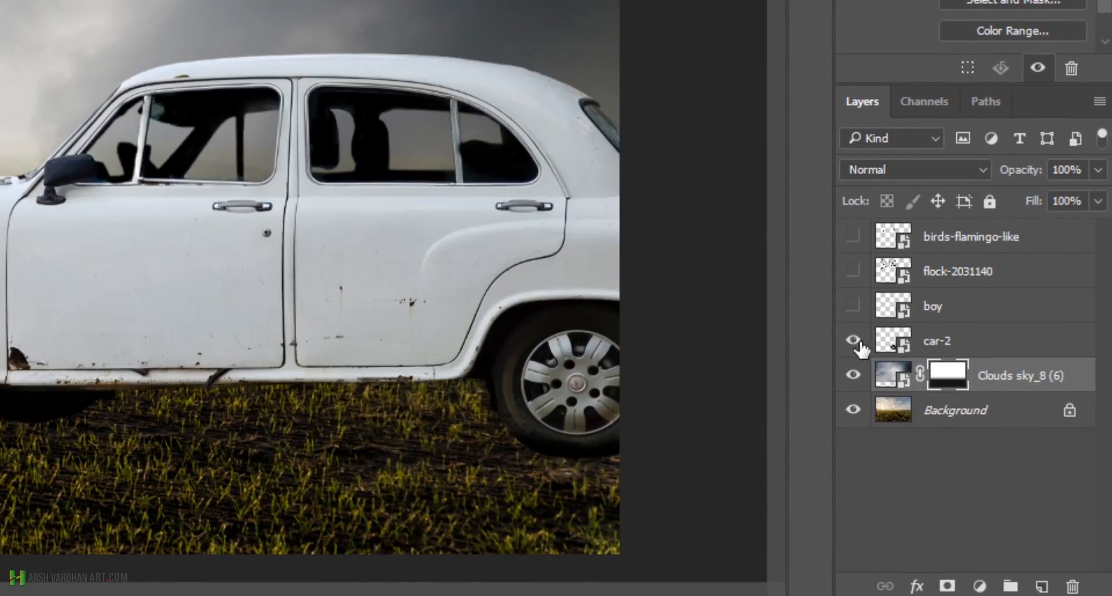
pyautogui.click(897, 348)
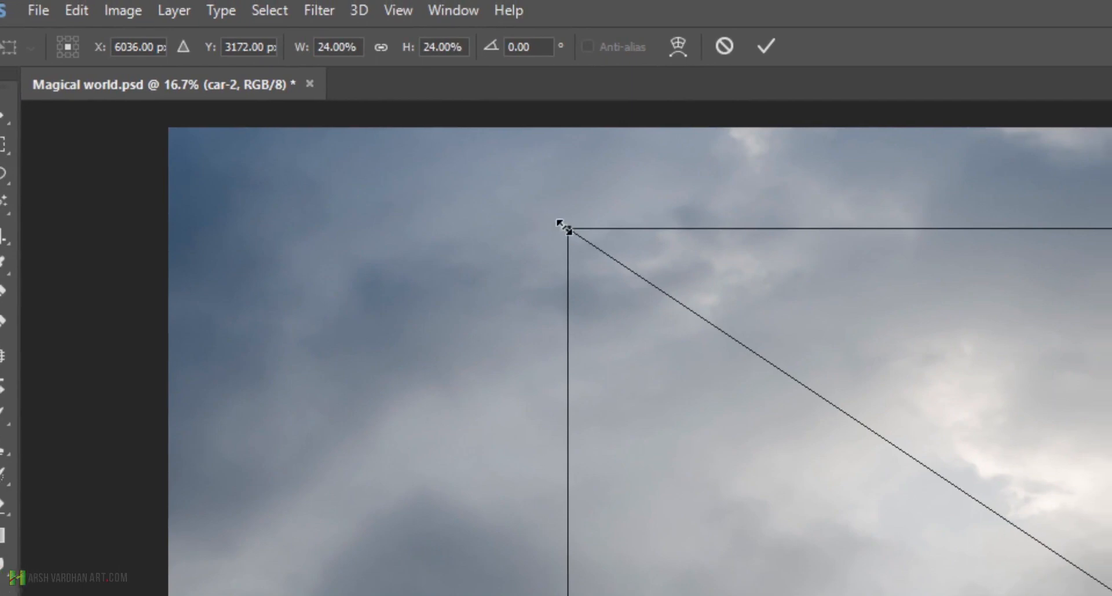
pyautogui.moveTo(561, 232); pyautogui.dragTo(752, 428)
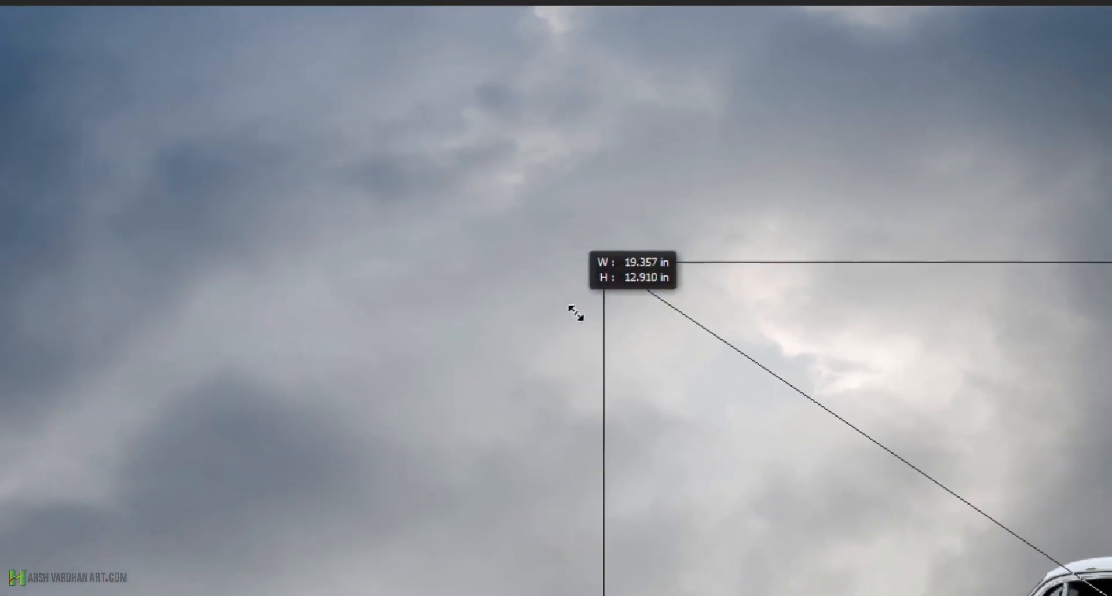
pyautogui.moveTo(576, 314)
pyautogui.mouseDown()
pyautogui.moveTo(524, 280)
pyautogui.moveTo(557, 298)
pyautogui.moveTo(606, 291)
pyautogui.moveTo(581, 294)
pyautogui.mouseUp()
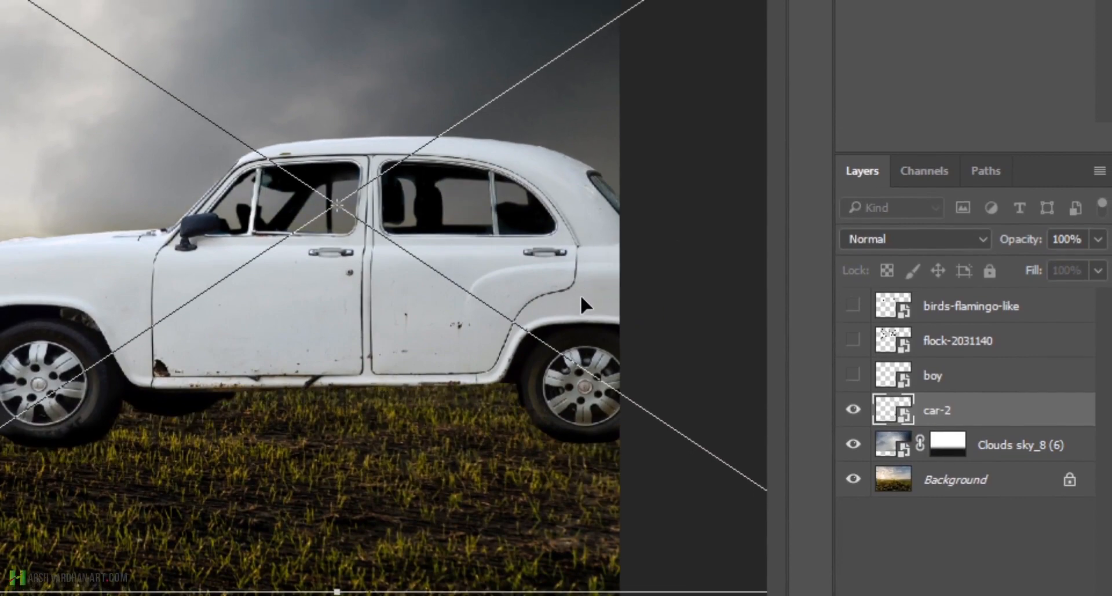
pyautogui.press('Return')
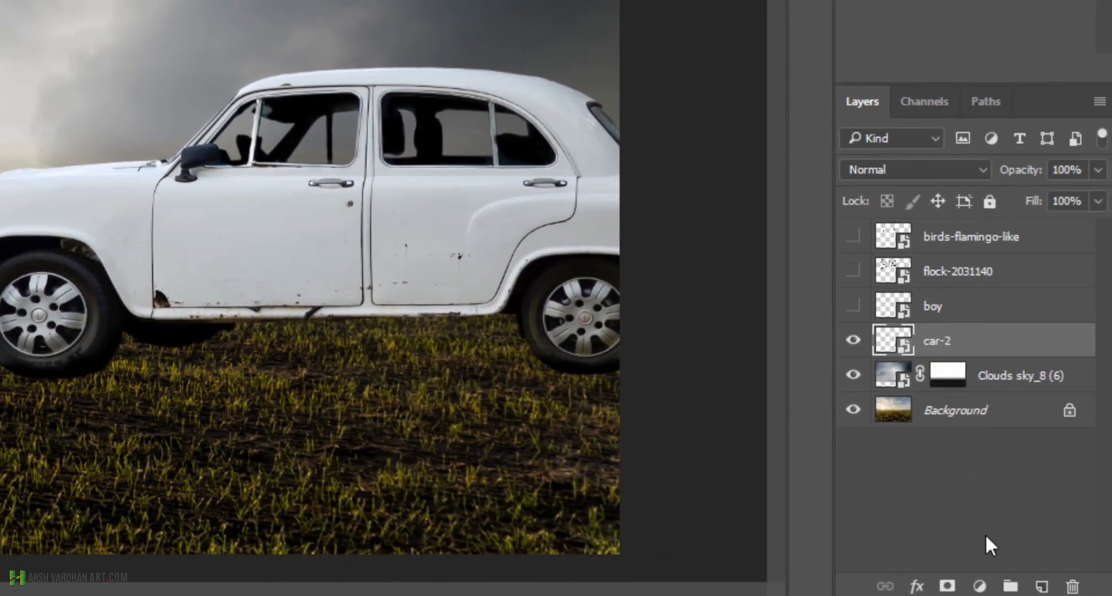
# Step: Add a layer named "shadow car" below car-2 and set up a soft round brush with 0% hardness and 10% opacity
pyautogui.keyDown('ctrl'); pyautogui.click(1042, 587); pyautogui.keyUp('ctrl')
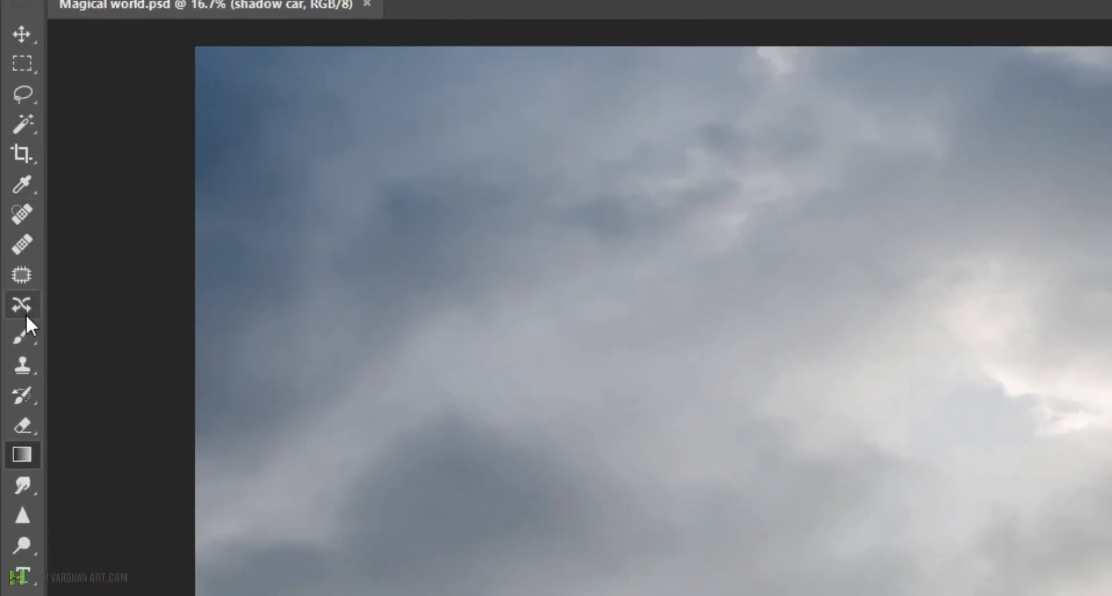
pyautogui.click(22, 410)
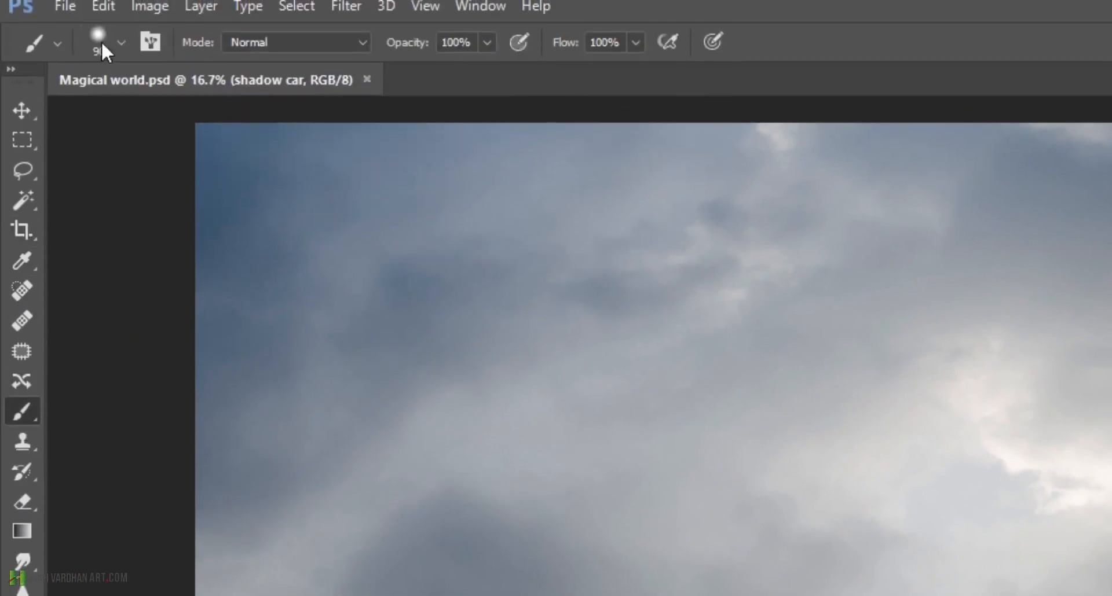
pyautogui.click(124, 47)
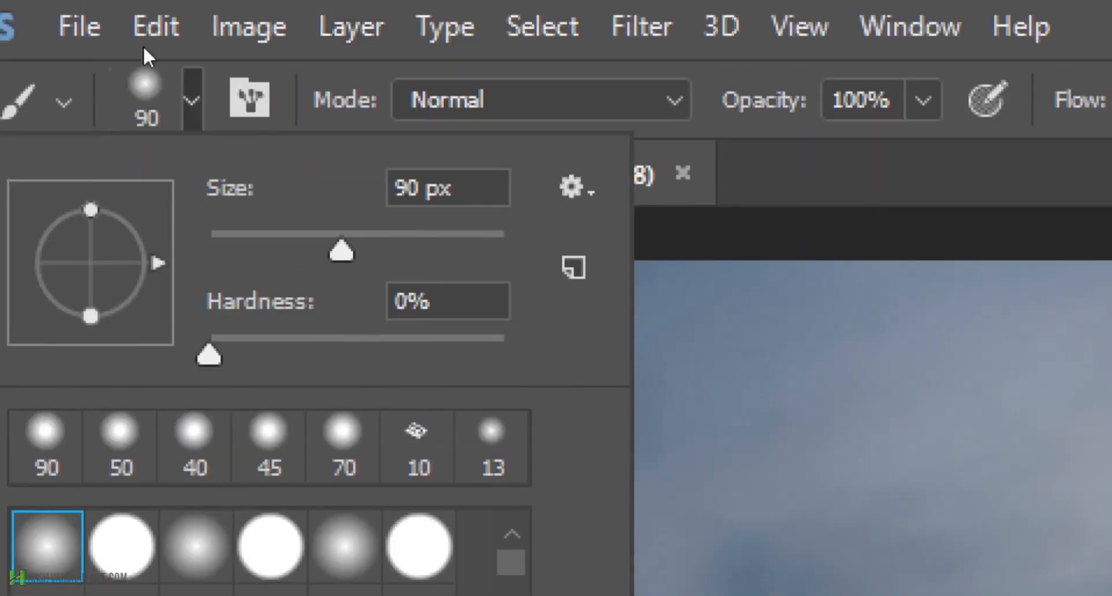
pyautogui.click(495, 45)
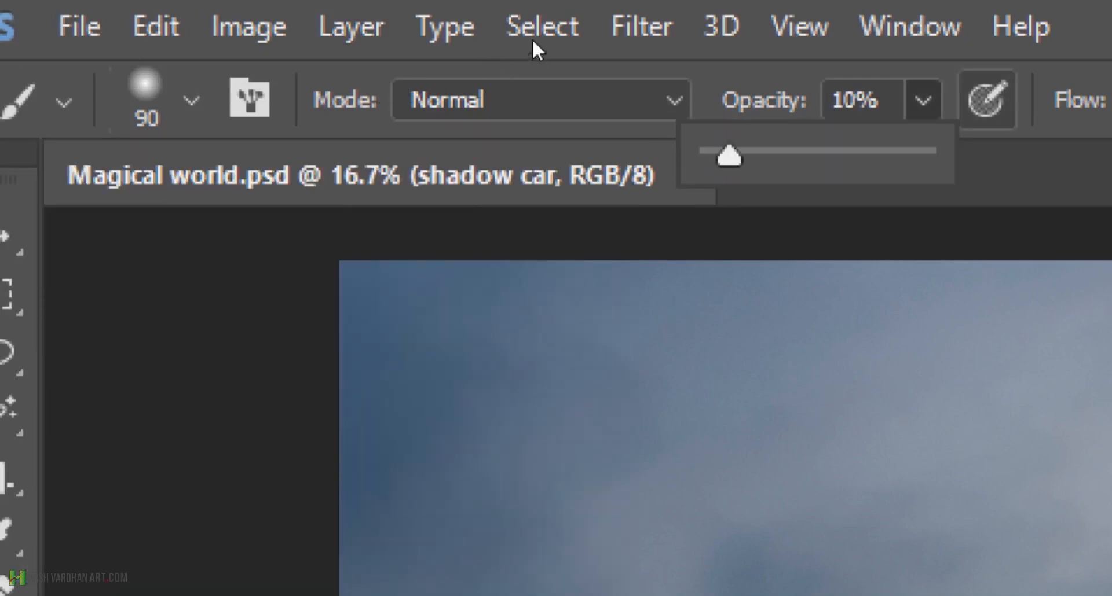
pyautogui.click(601, 22)
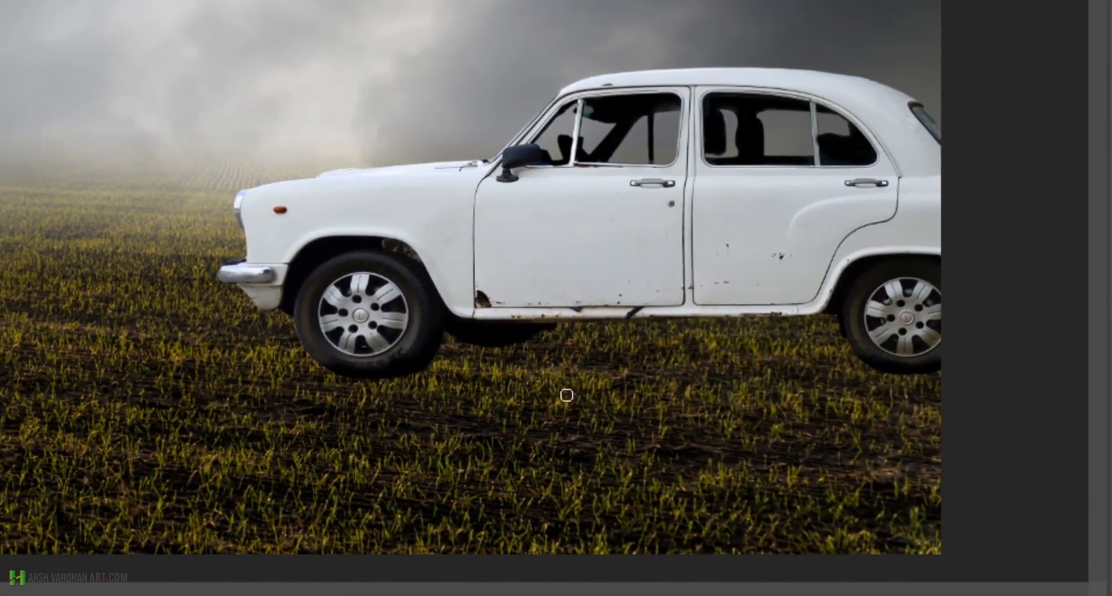
# Step: Enlarge the soft brush to paint the shadow on the grass beneath the car
pyautogui.press(']')
pyautogui.press(']')
pyautogui.press(']')
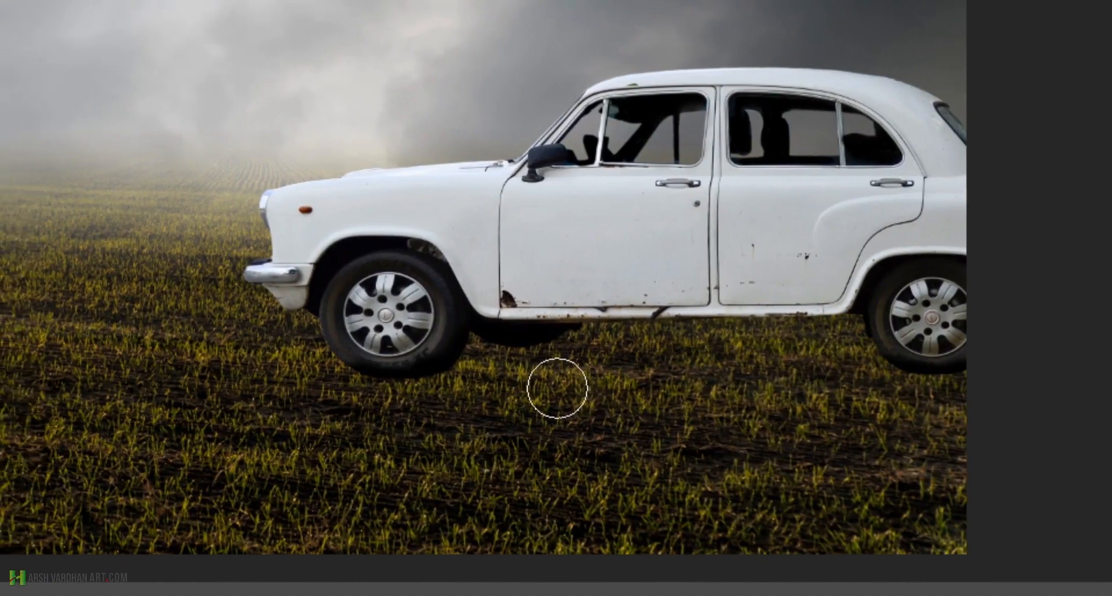
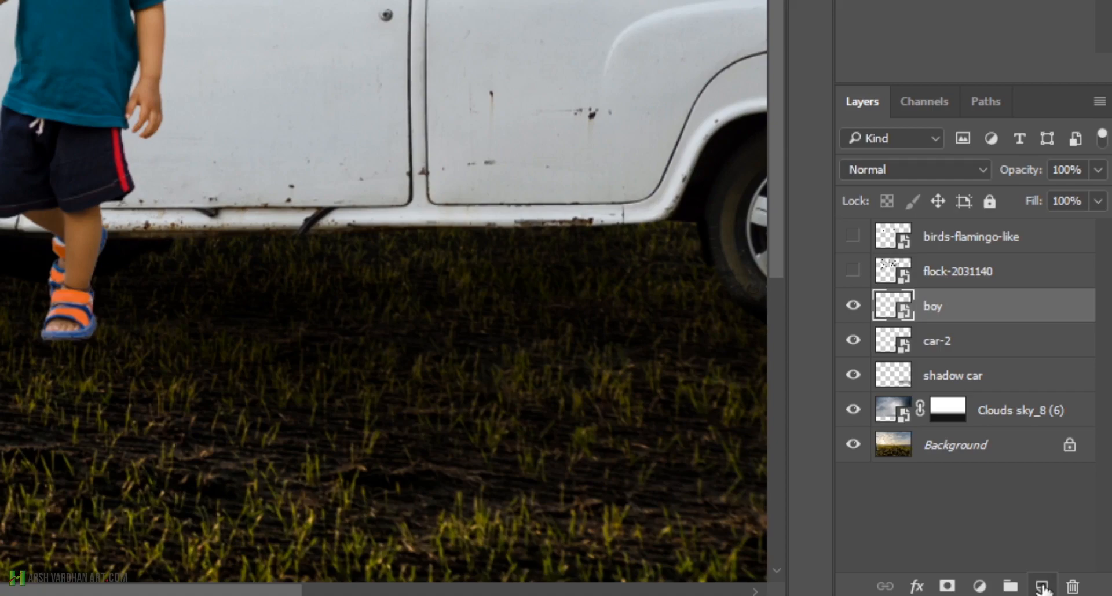
# Step: Add a layer named "shadows child" below the boy layer and choose the soft round brush with 0% hardness
pyautogui.keyDown('ctrl'); pyautogui.click(1041, 587); pyautogui.keyUp('ctrl')
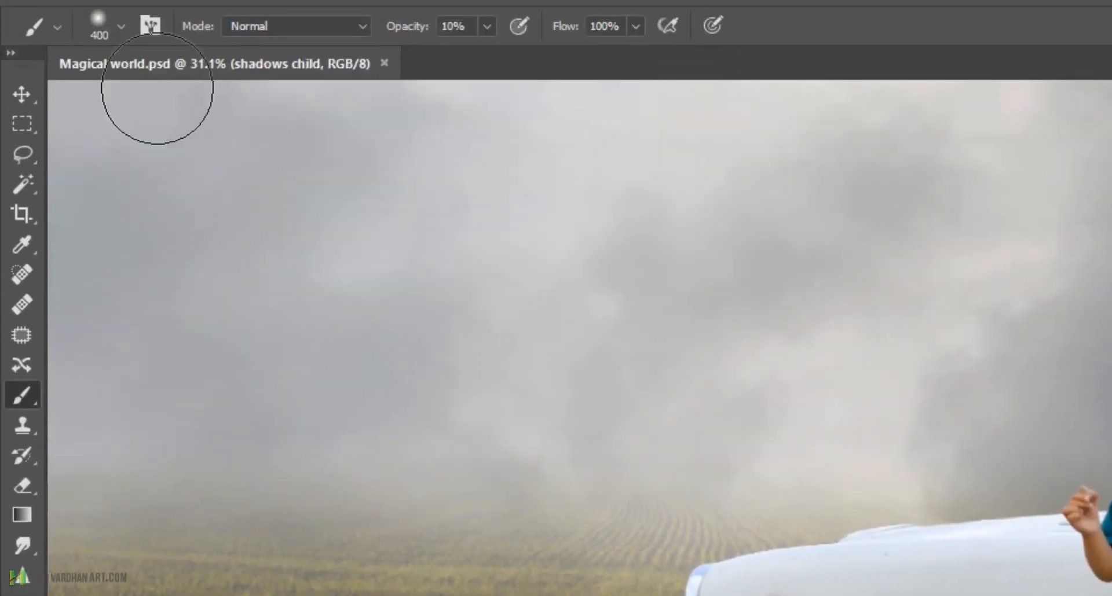
pyautogui.click(121, 48)
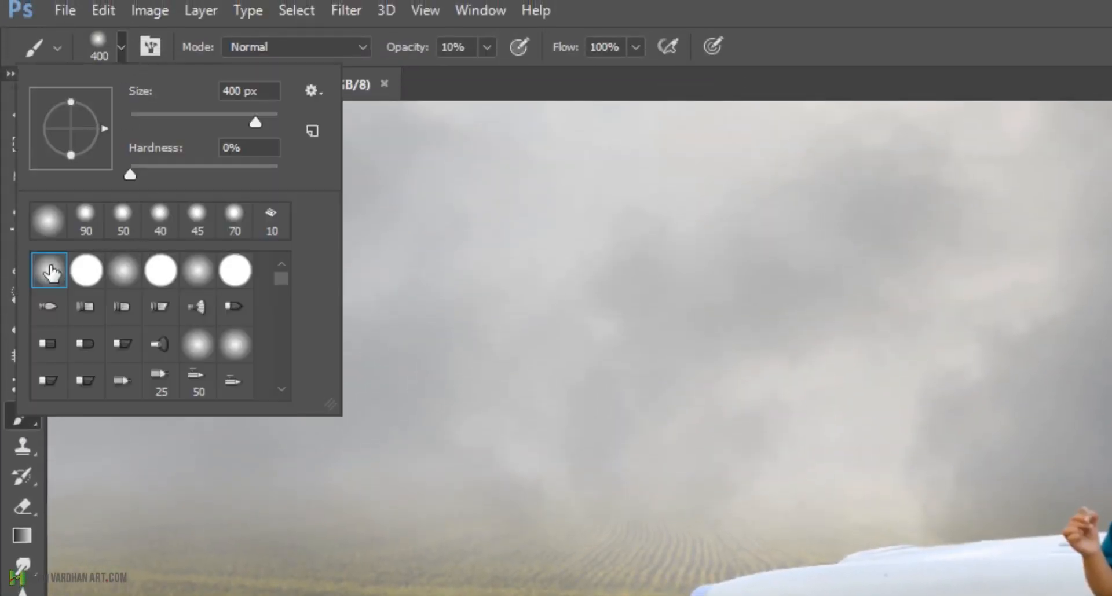
pyautogui.click(910, 9)
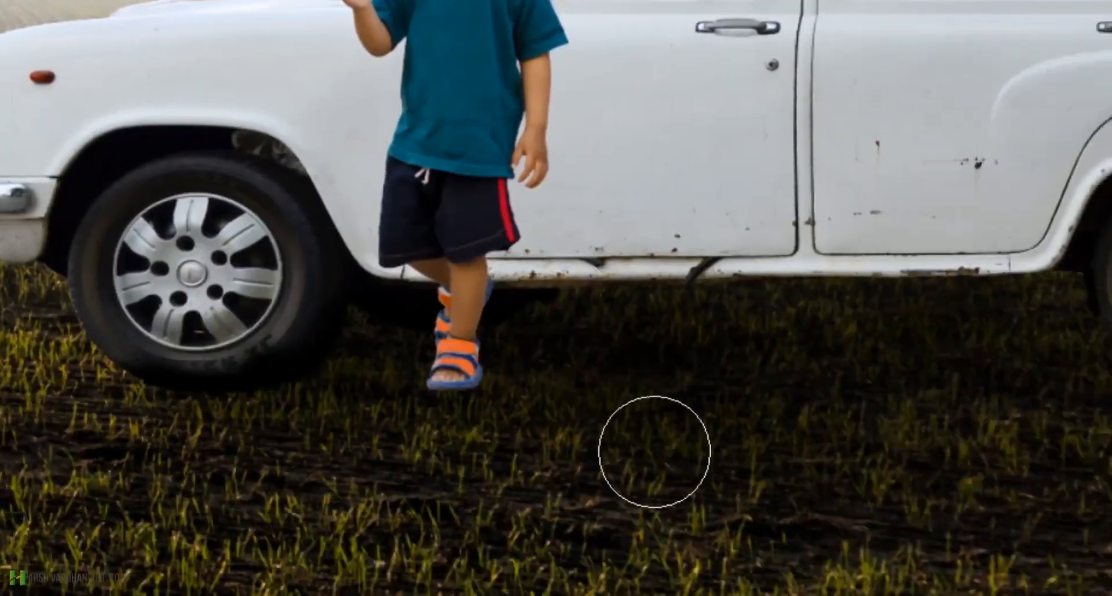
# Step: Reduce the brush size to paint the boy's shadow around his feet and on the car beside him
pyautogui.hotkey('ctrl', 'space')
pyautogui.moveTo(553, 276); pyautogui.dragTo(538, 304)
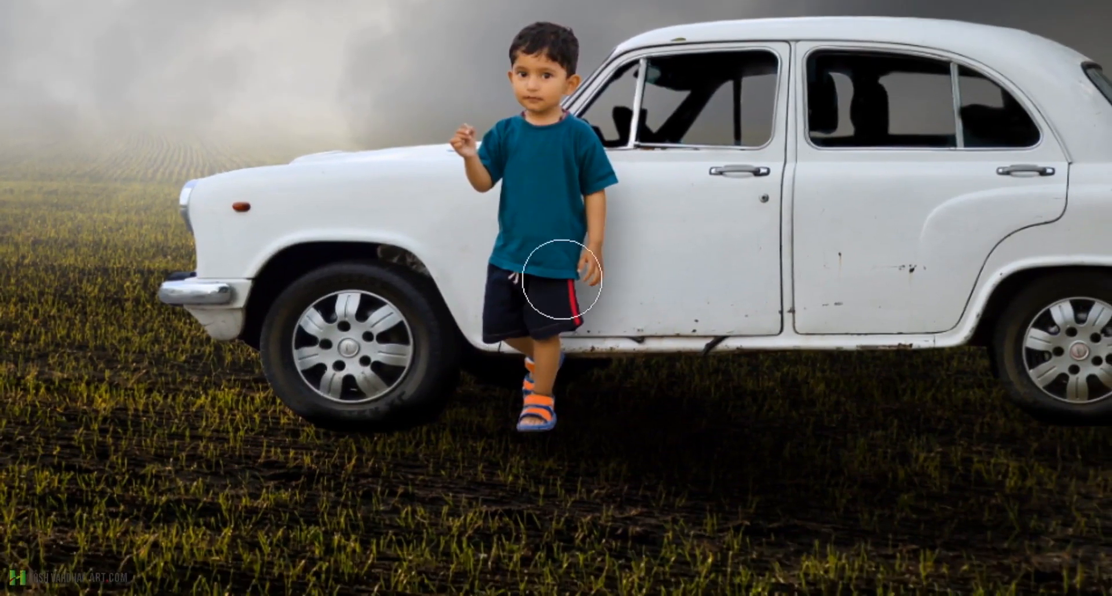
pyautogui.press('[')
pyautogui.press('[')
pyautogui.press('[')
pyautogui.press('[')
pyautogui.press('[')
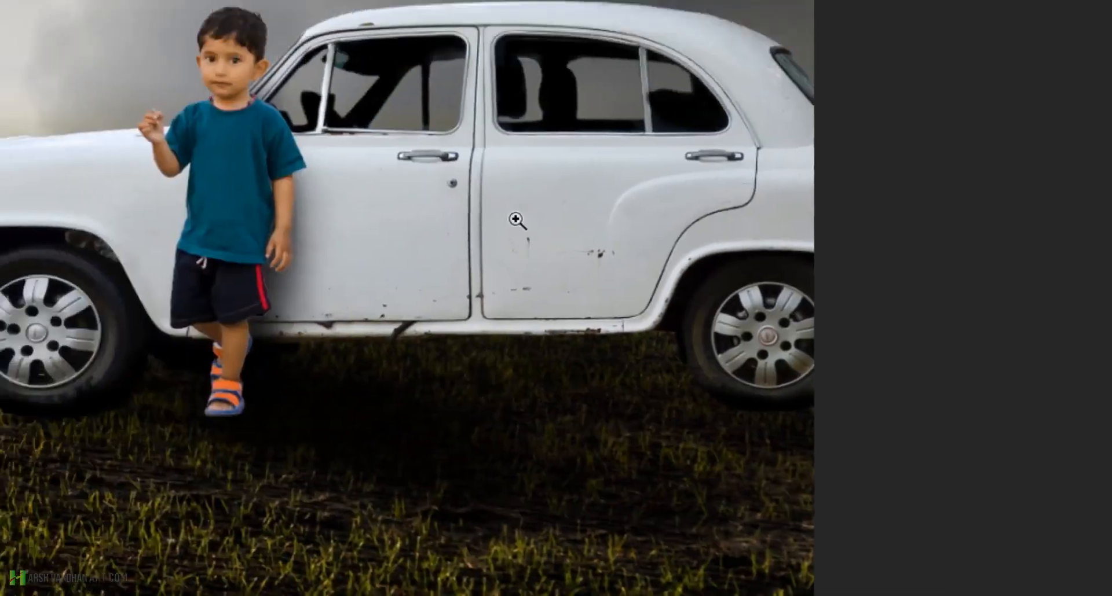
# Step: Add a Brightness/Contrast adjustment layer above car-2 and clip it to that layer
pyautogui.moveTo(516, 220); pyautogui.dragTo(554, 300)
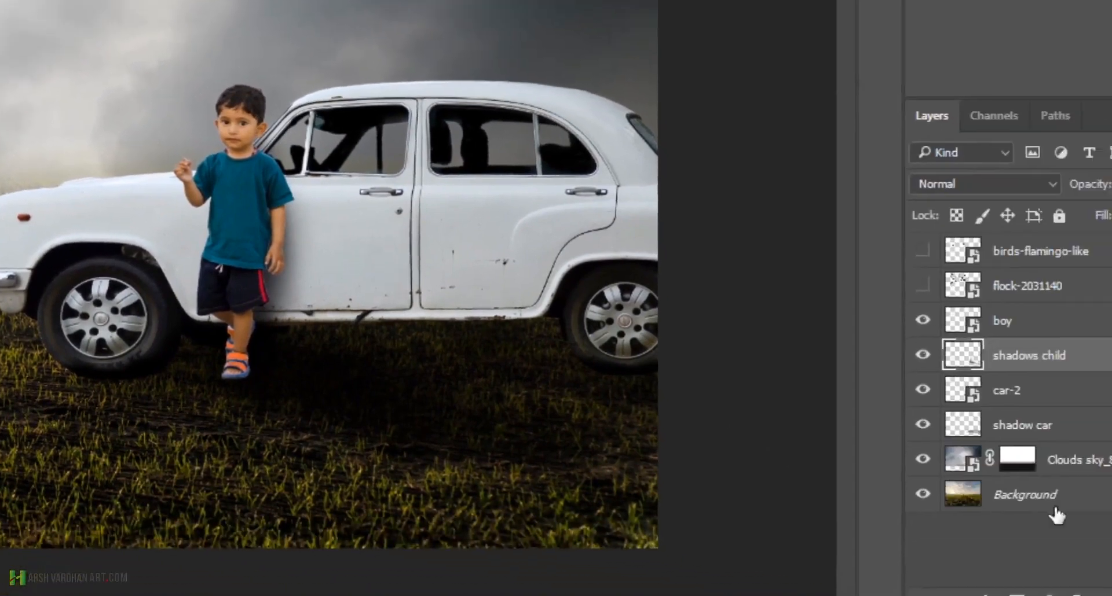
pyautogui.click(1107, 457)
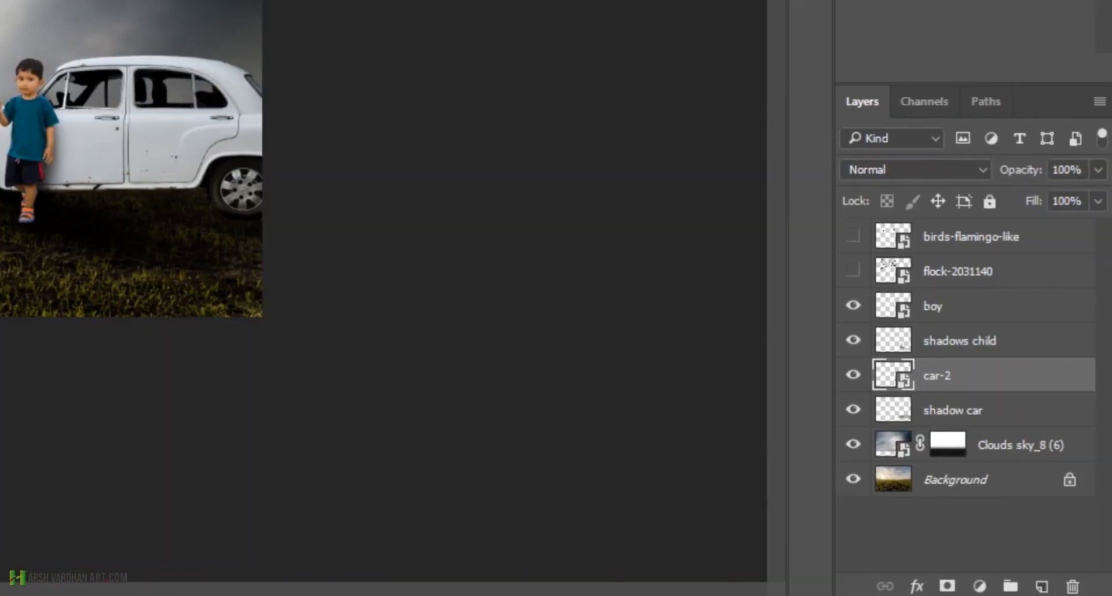
pyautogui.click(852, 375)
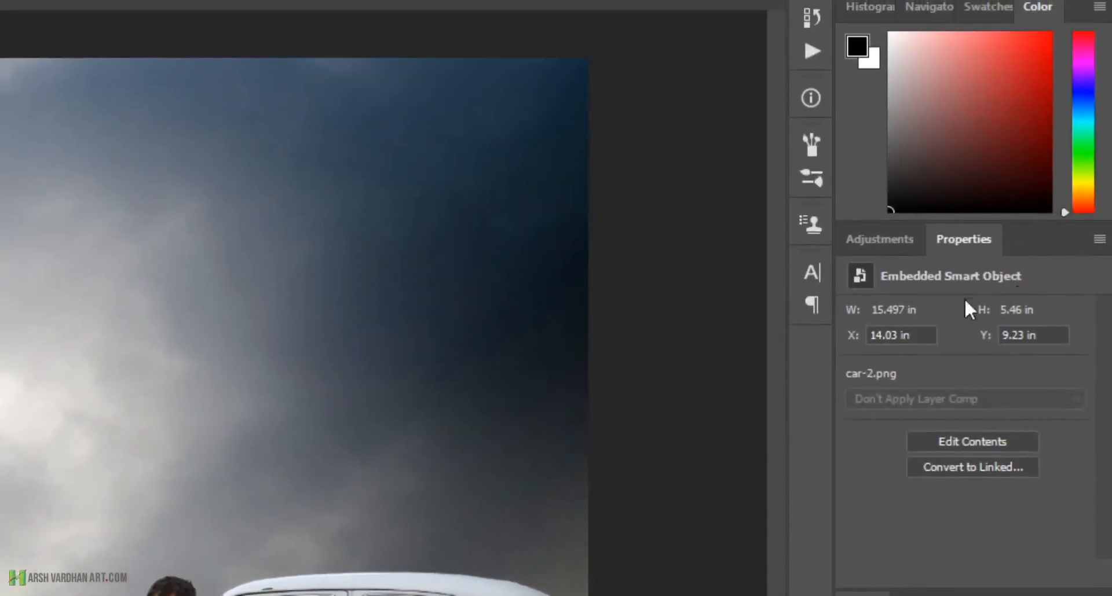
pyautogui.click(898, 243)
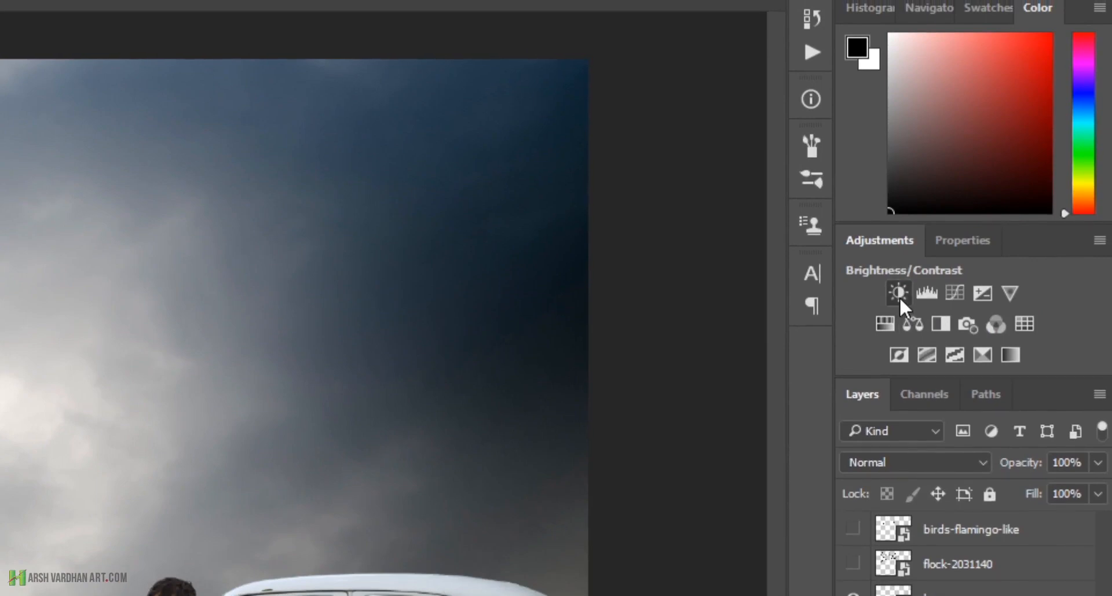
pyautogui.click(899, 293)
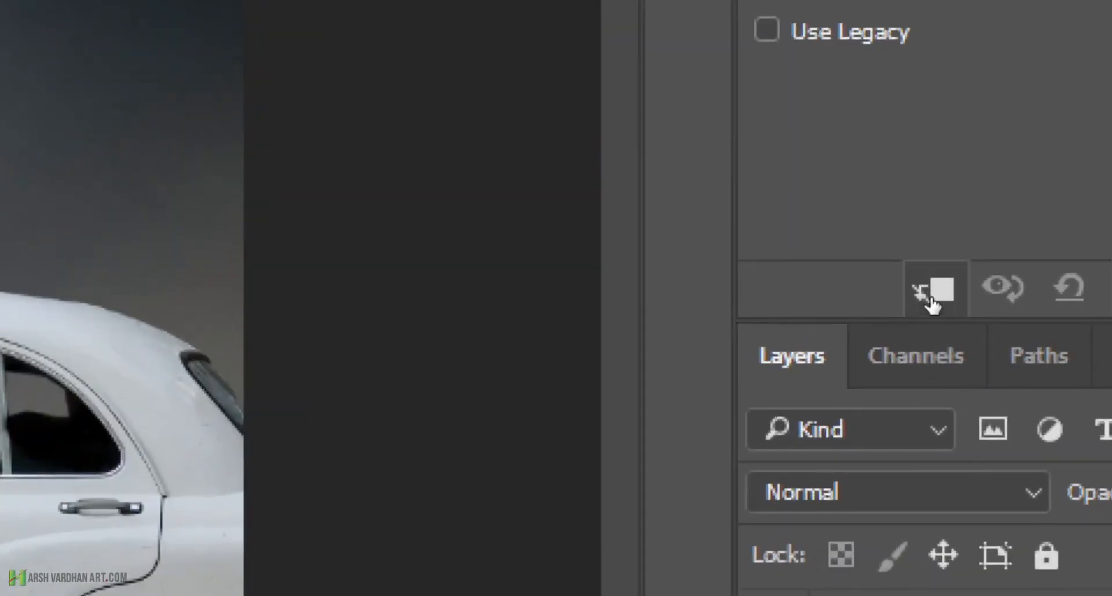
pyautogui.click(929, 296)
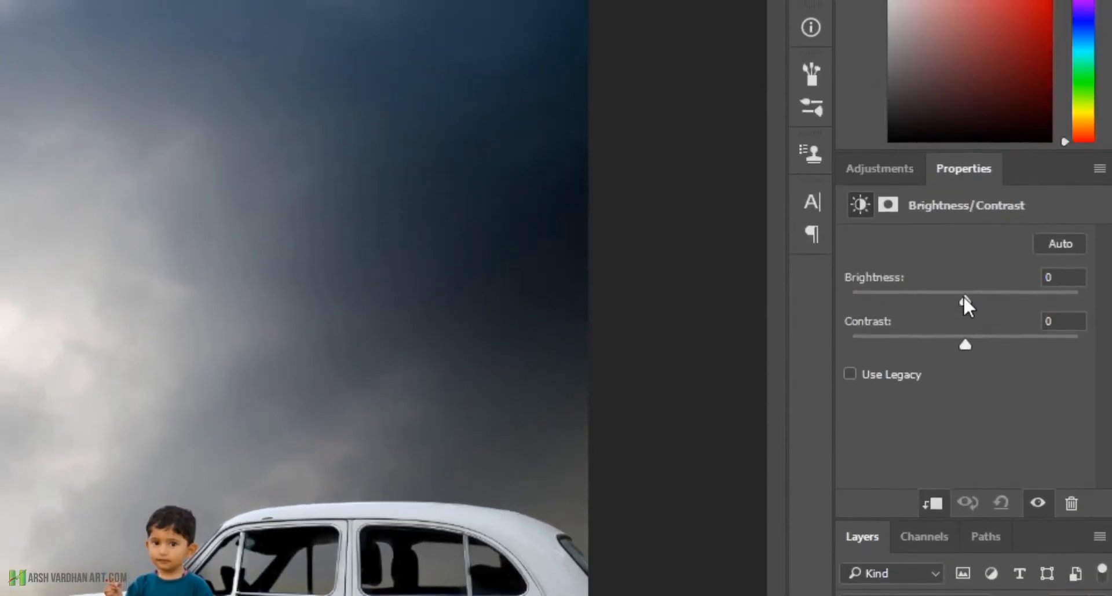
# Step: Darken the car with a brightness of -87 and fine-tune the contrast of its adjustment
pyautogui.moveTo(964, 300); pyautogui.dragTo(918, 299)
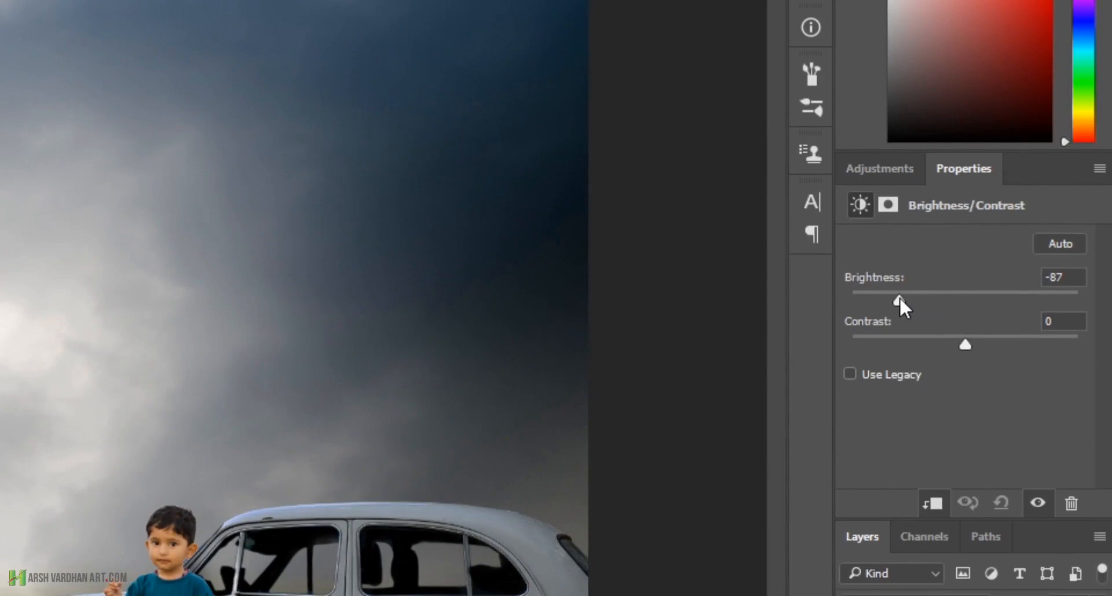
pyautogui.moveTo(968, 341)
pyautogui.mouseDown()
pyautogui.moveTo(1017, 340)
pyautogui.moveTo(951, 341)
pyautogui.mouseUp()
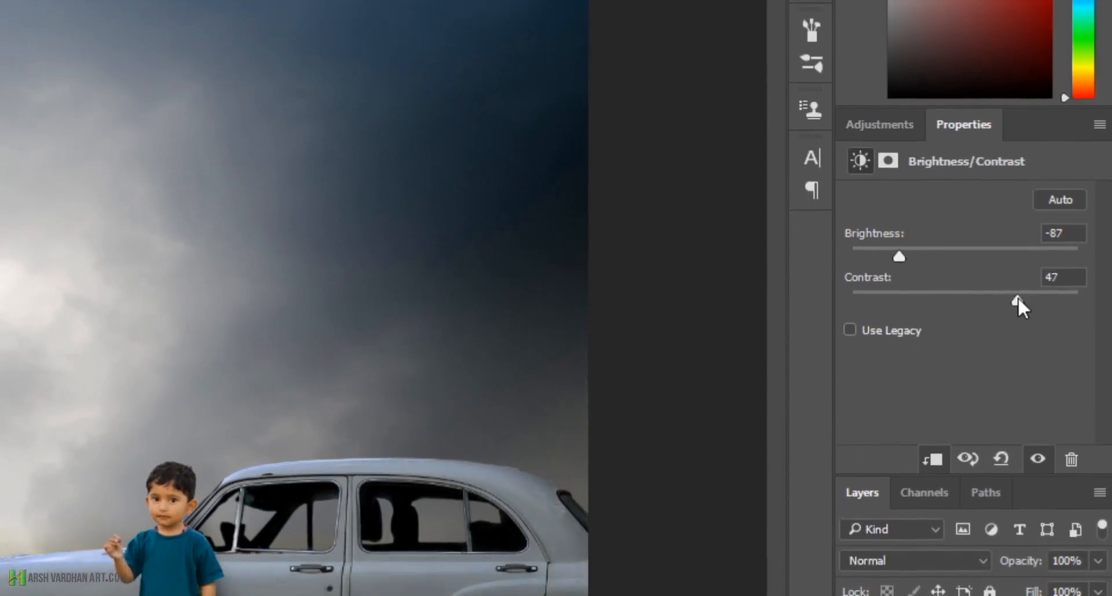
pyautogui.moveTo(1003, 298); pyautogui.dragTo(954, 298)
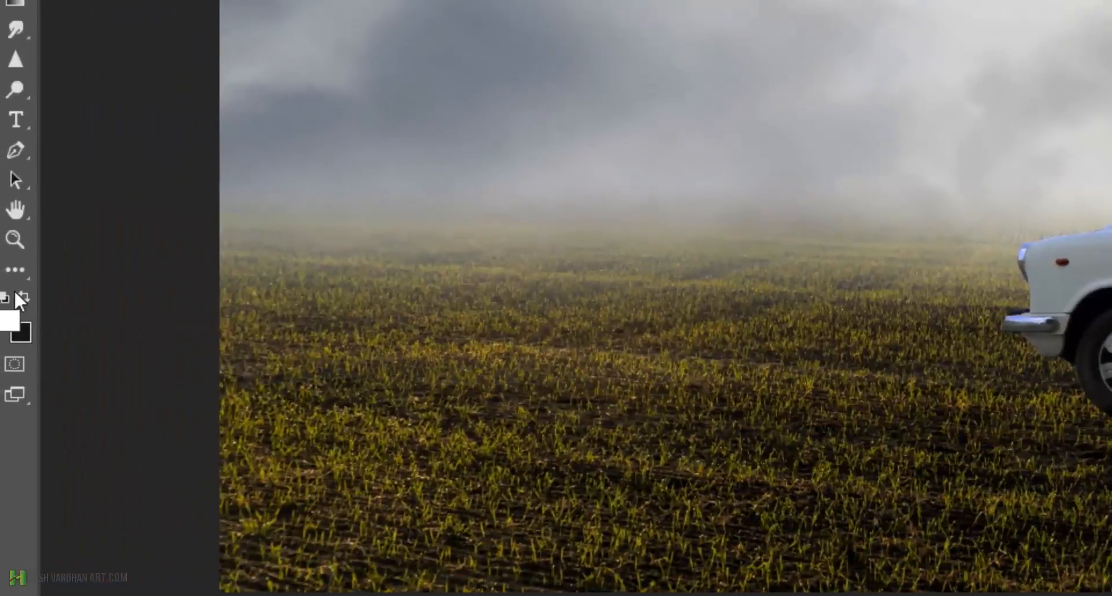
# Step: Paint black on the car adjustment's mask to restore its lit areas, toggling the adjustment's visibility to compare before and after
pyautogui.click(22, 298)
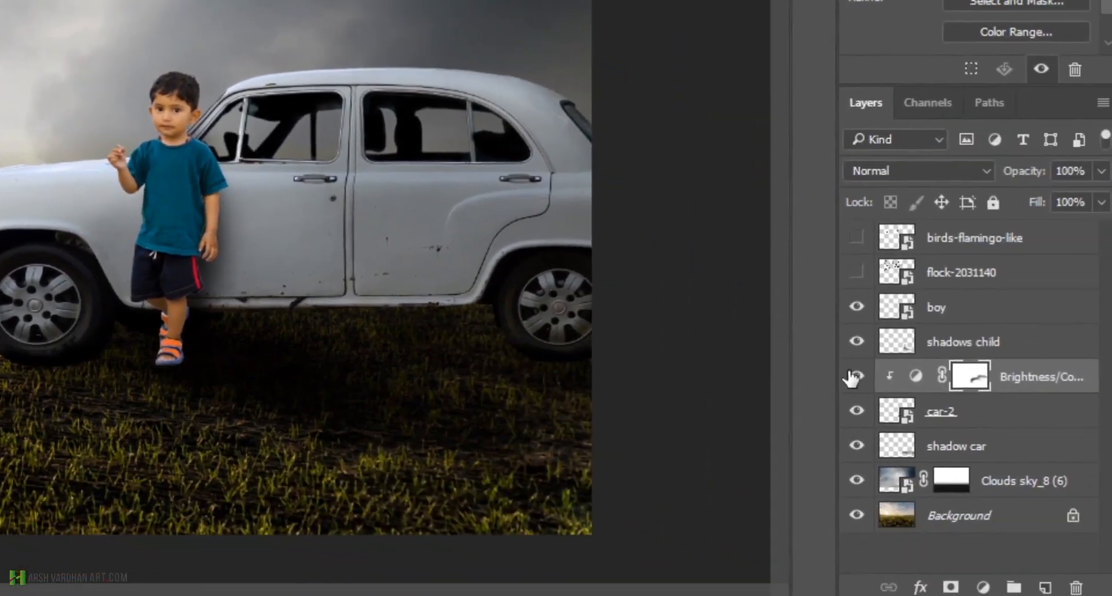
pyautogui.click(855, 375)
pyautogui.click(853, 375)
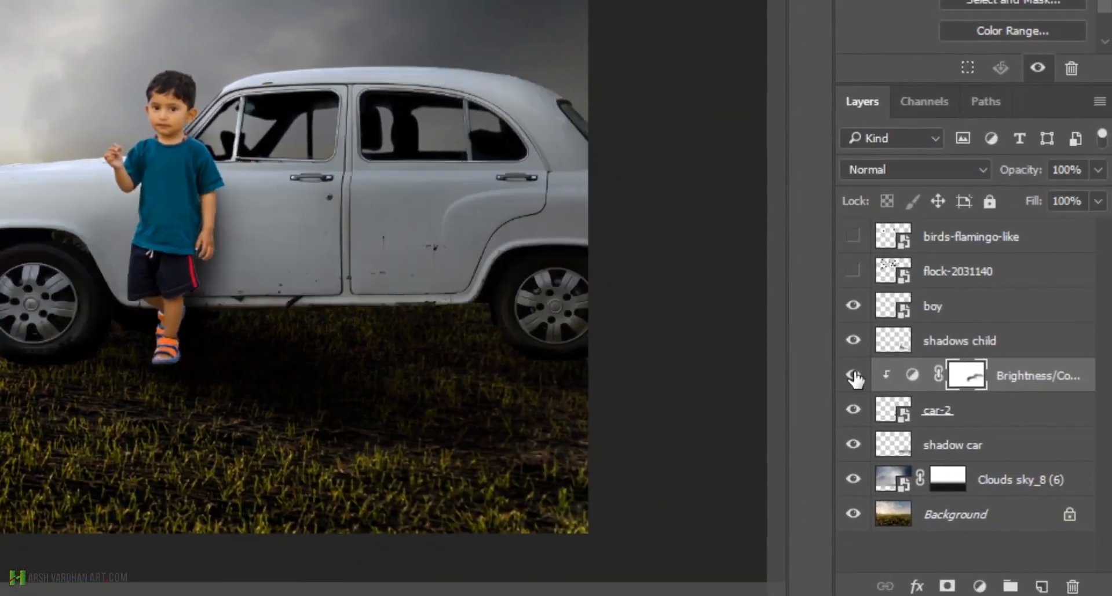
pyautogui.click(854, 376)
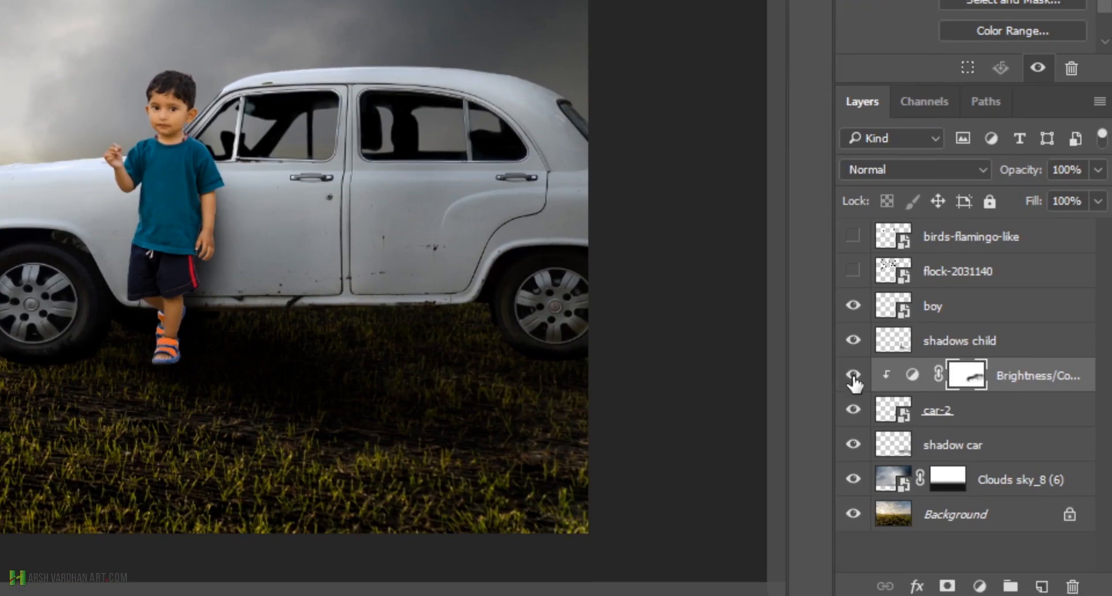
pyautogui.click(853, 375)
pyautogui.click(853, 375)
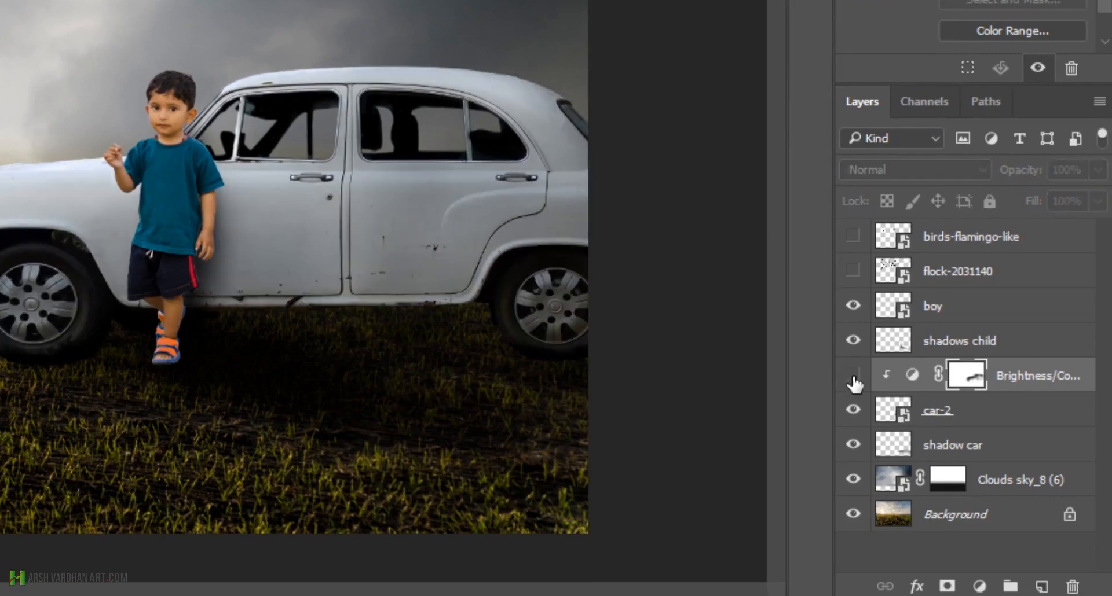
pyautogui.click(853, 376)
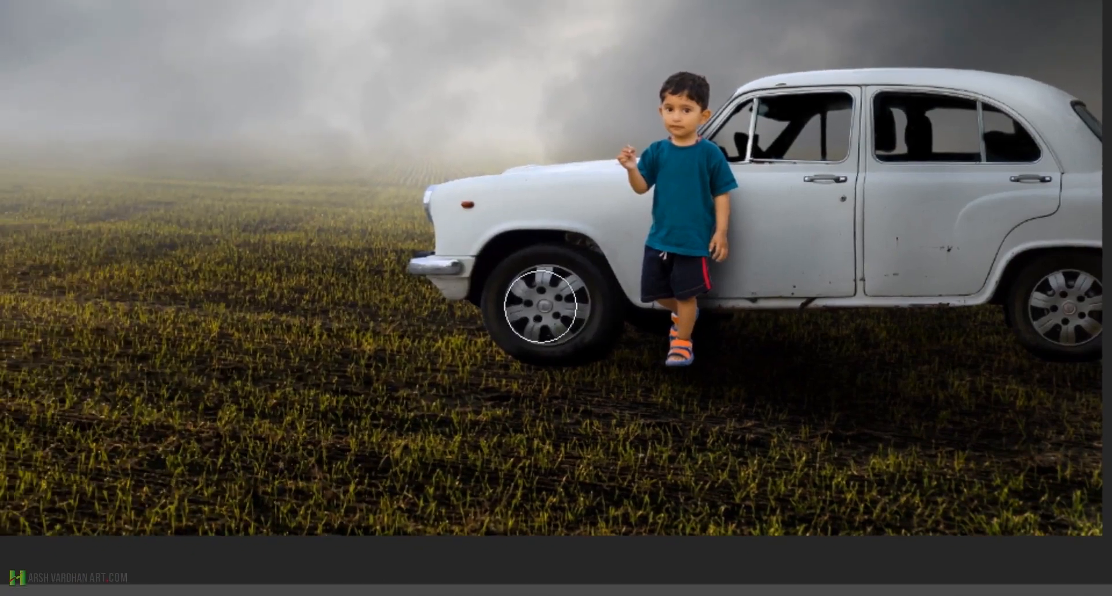
# Step: Reduce the brush size to refine the car adjustment's mask around the front wheel
pyautogui.press('[')
pyautogui.press('[')
pyautogui.press('[')
pyautogui.press('[')
pyautogui.press('[')
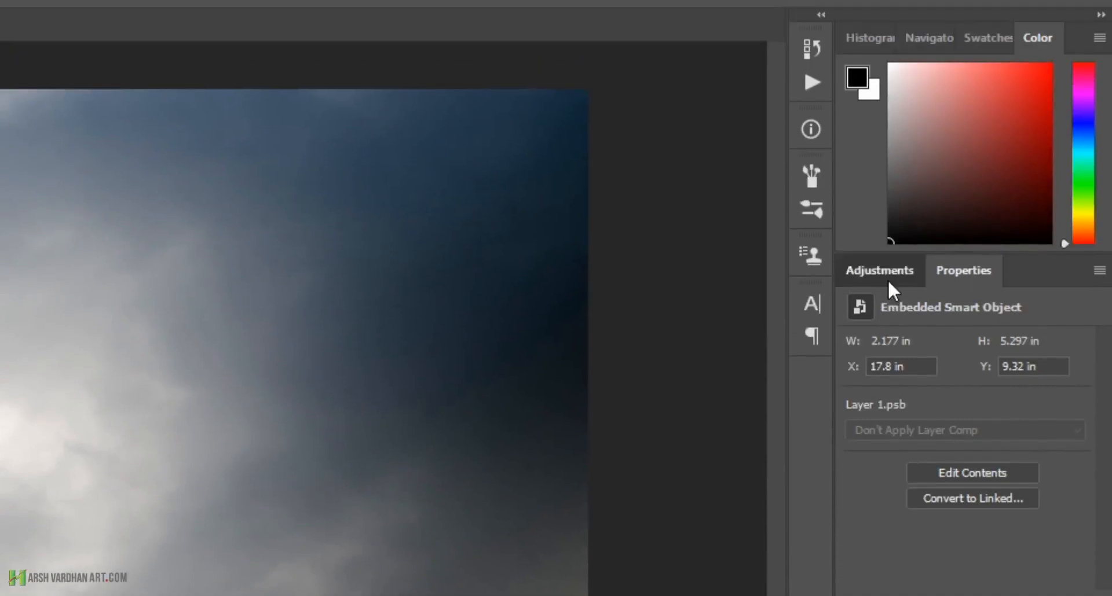
# Step: Add a Brightness/Contrast adjustment clipped to the boy layer and lower its brightness
pyautogui.click(889, 281)
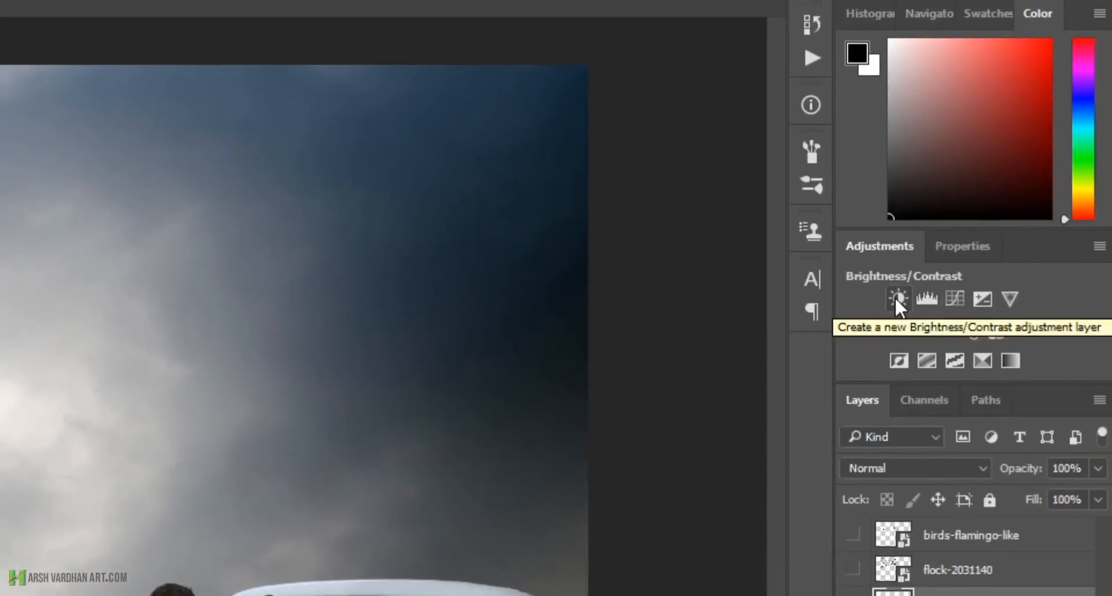
pyautogui.click(896, 298)
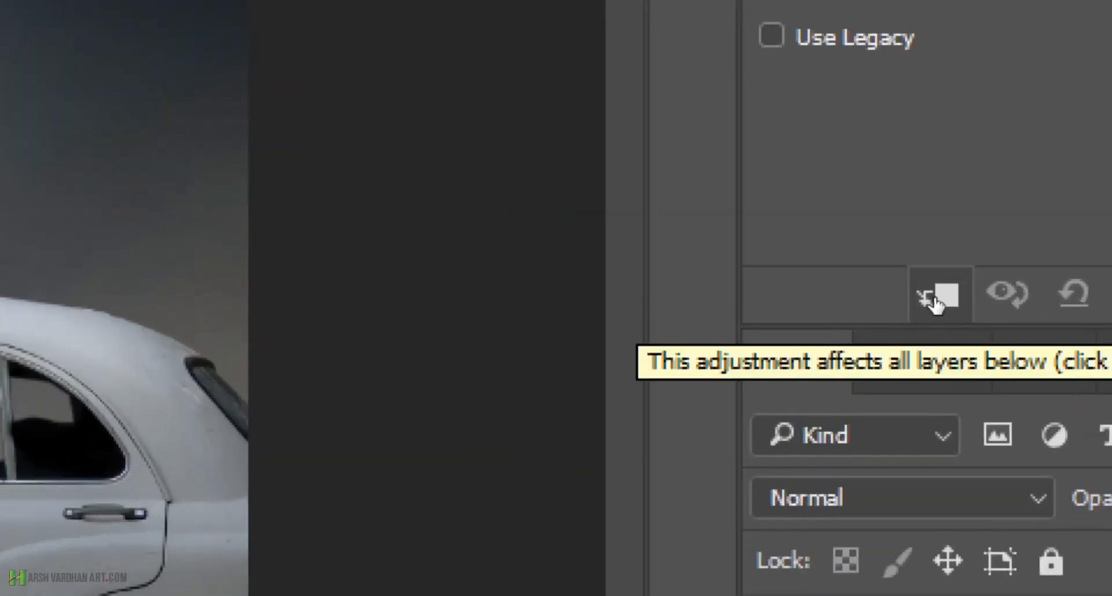
pyautogui.click(926, 281)
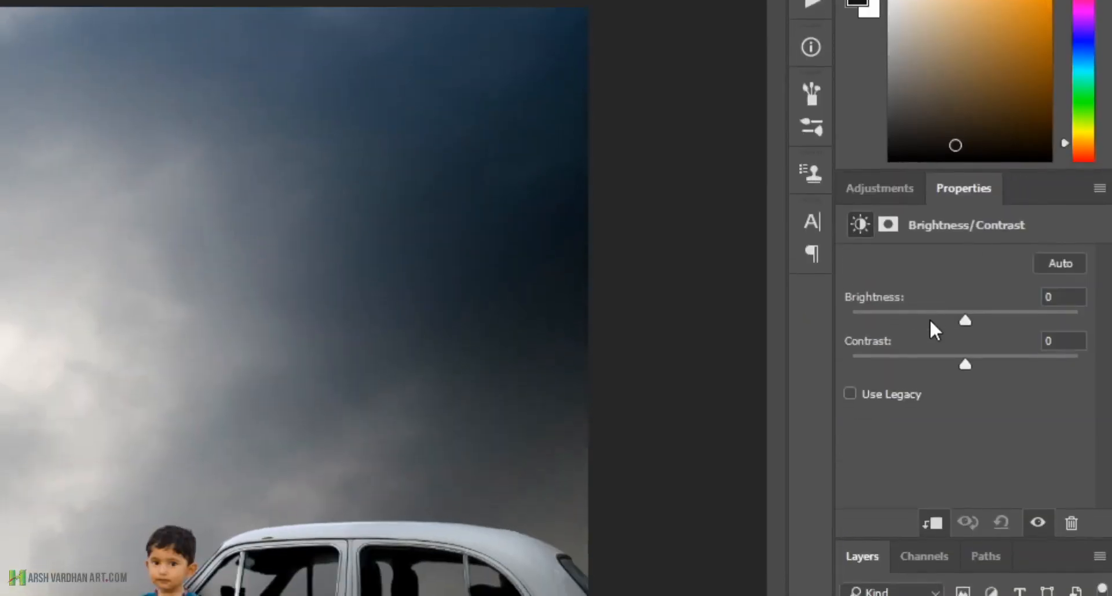
pyautogui.moveTo(954, 296)
pyautogui.mouseDown()
pyautogui.moveTo(908, 297)
pyautogui.moveTo(1018, 298)
pyautogui.moveTo(940, 297)
pyautogui.moveTo(950, 296)
pyautogui.mouseUp()
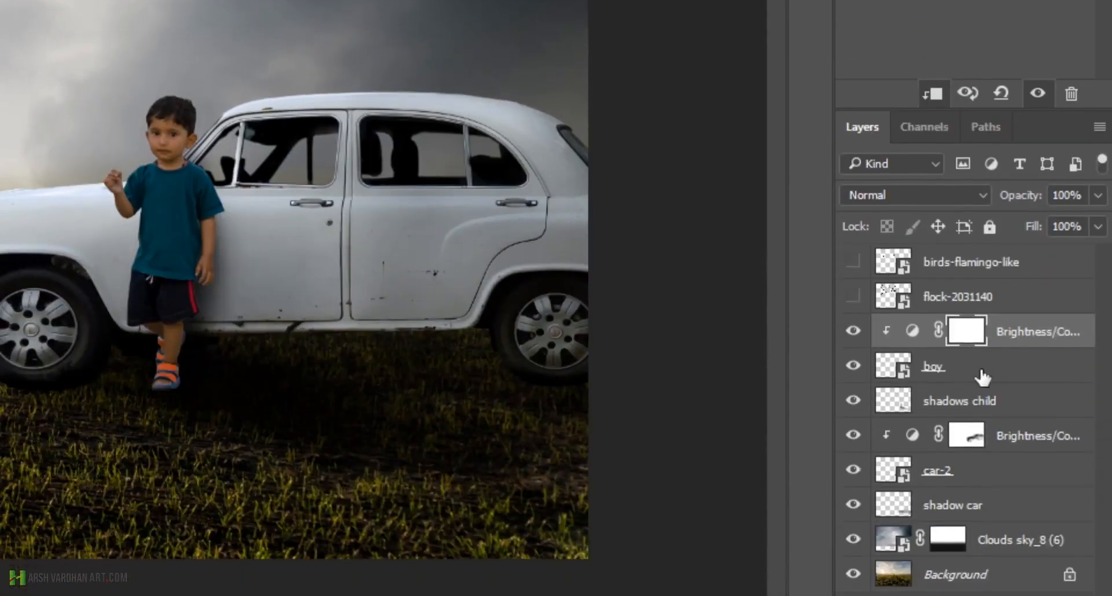
# Step: Paint black at 20% brush opacity on the boy adjustment's mask to restore light on his side facing the bright sky
pyautogui.click(956, 307)
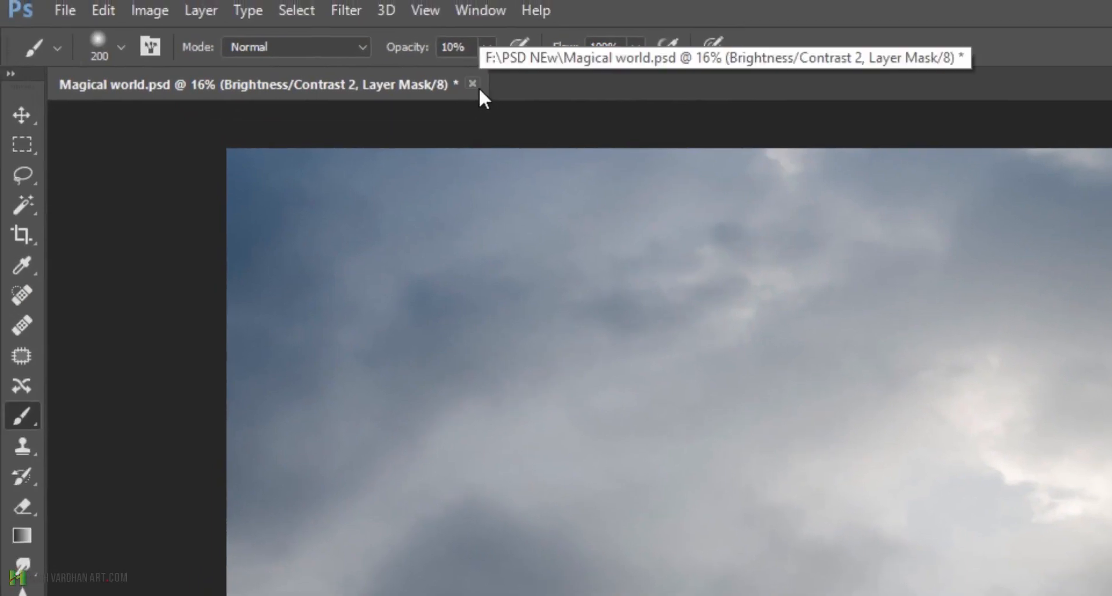
pyautogui.press('2')
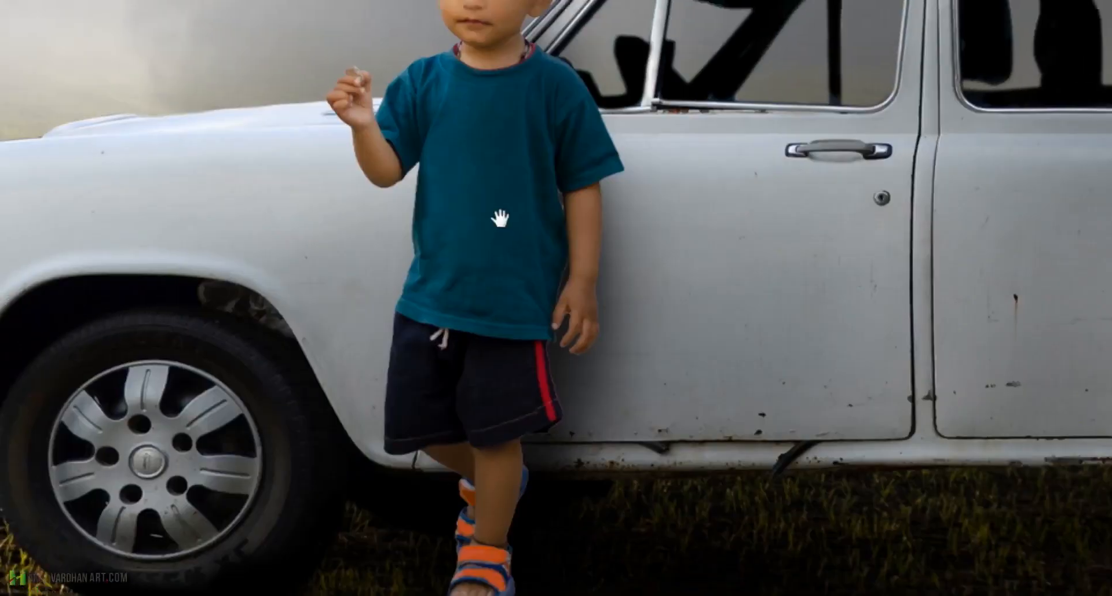
pyautogui.moveTo(499, 219); pyautogui.dragTo(555, 302)
pyautogui.moveTo(452, 147)
pyautogui.mouseDown()
pyautogui.moveTo(511, 258)
pyautogui.moveTo(550, 290)
pyautogui.mouseUp()
pyautogui.moveTo(570, 110); pyautogui.dragTo(560, 273)
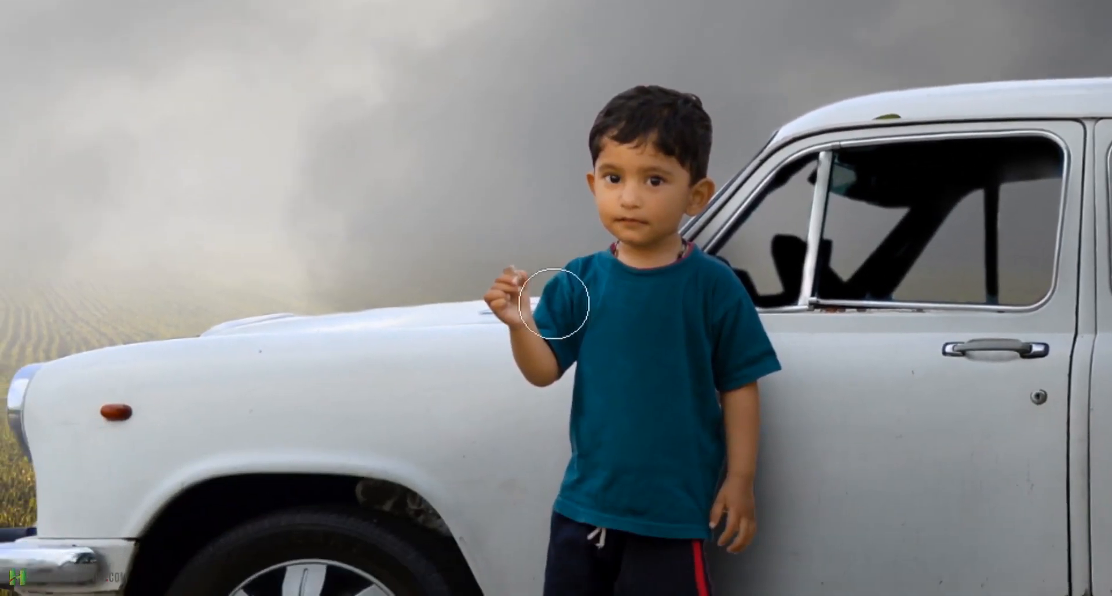
pyautogui.moveTo(517, 304); pyautogui.dragTo(560, 281)
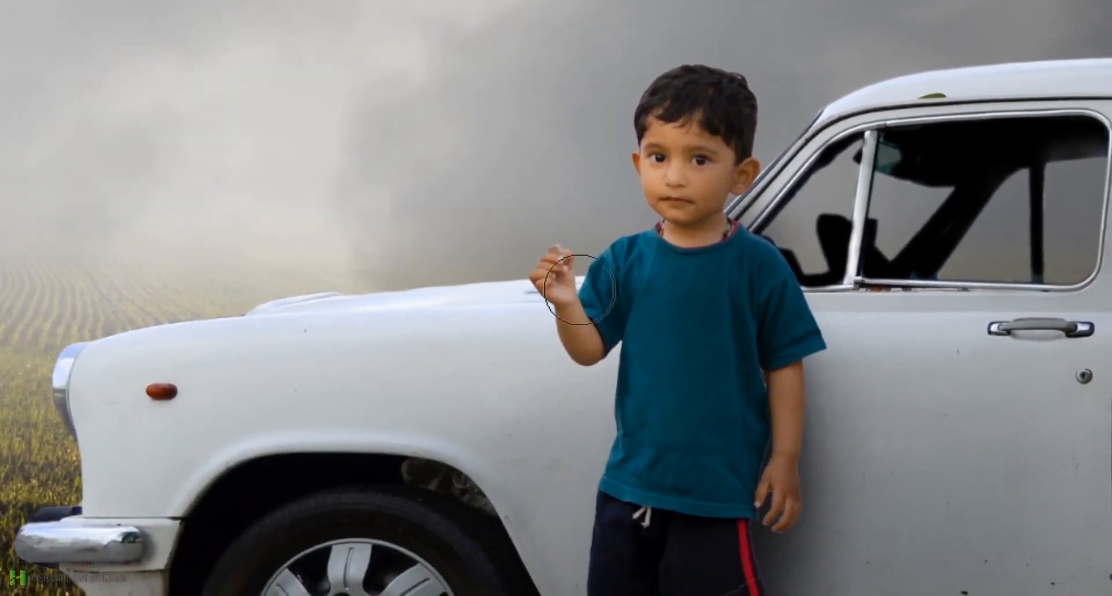
pyautogui.moveTo(586, 402)
pyautogui.mouseDown()
pyautogui.moveTo(566, 315)
pyautogui.moveTo(558, 322)
pyautogui.moveTo(554, 246)
pyautogui.mouseUp()
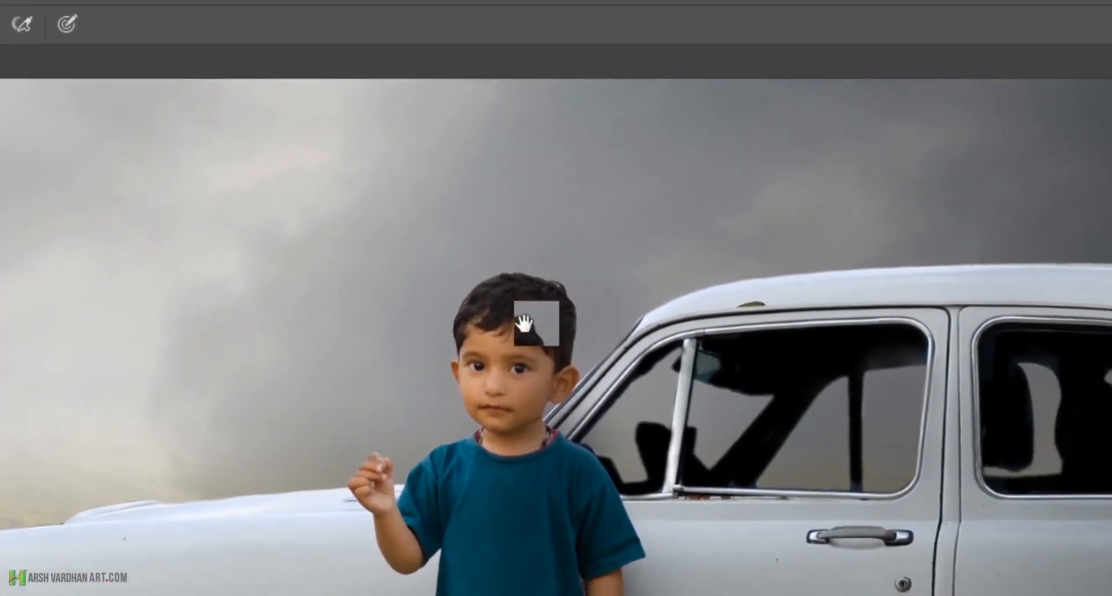
pyautogui.moveTo(521, 322); pyautogui.dragTo(518, 360)
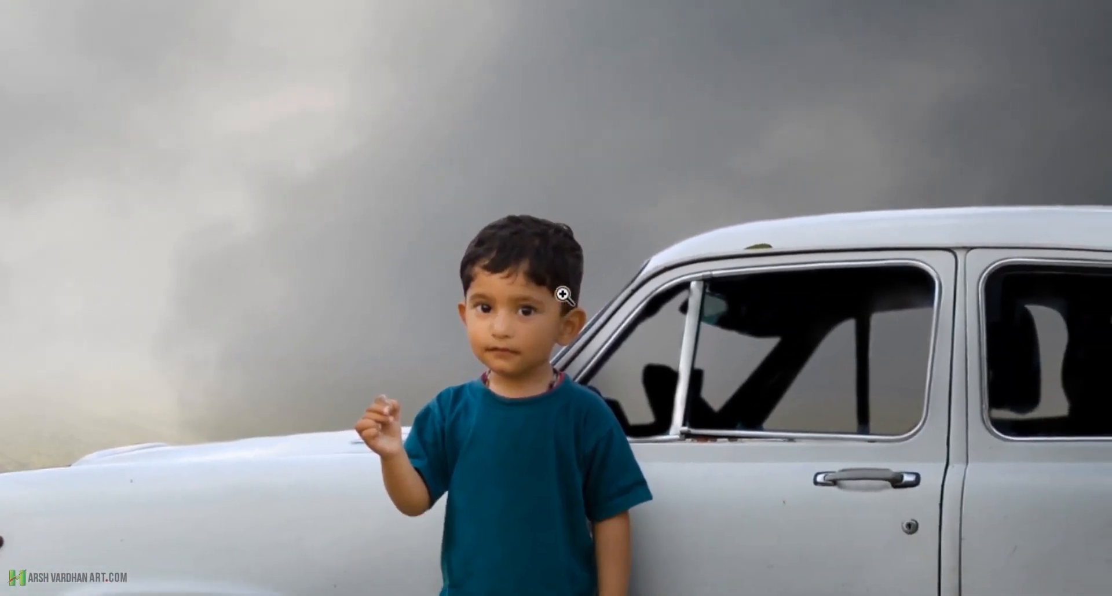
pyautogui.moveTo(565, 293); pyautogui.dragTo(501, 306)
pyautogui.moveTo(501, 307); pyautogui.dragTo(591, 439)
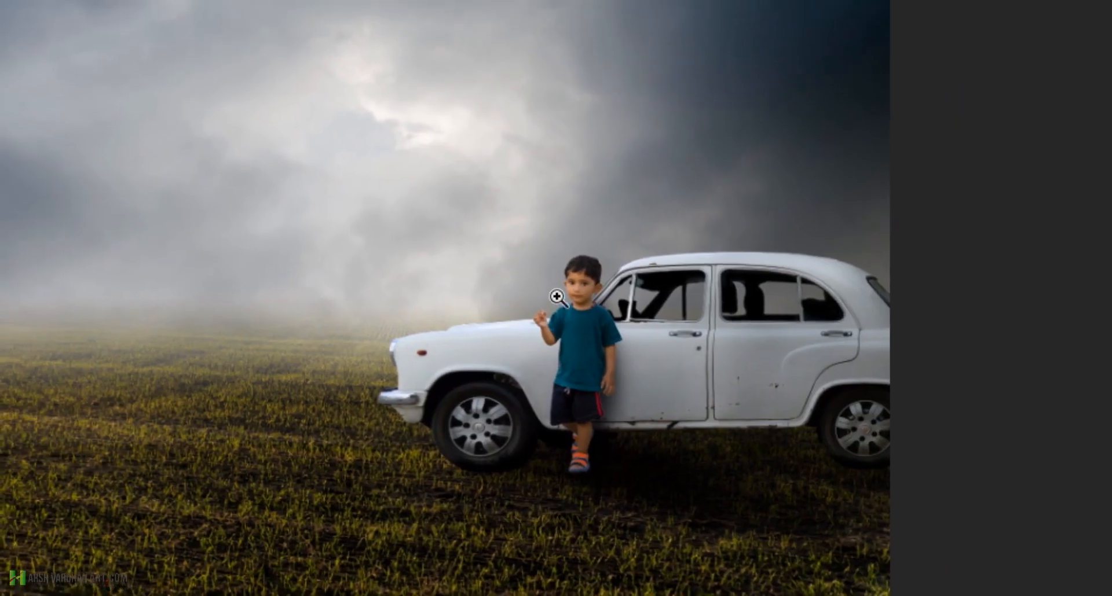
pyautogui.moveTo(553, 296)
pyautogui.mouseDown()
pyautogui.moveTo(589, 315)
pyautogui.moveTo(491, 256)
pyautogui.moveTo(618, 331)
pyautogui.moveTo(564, 301)
pyautogui.mouseUp()
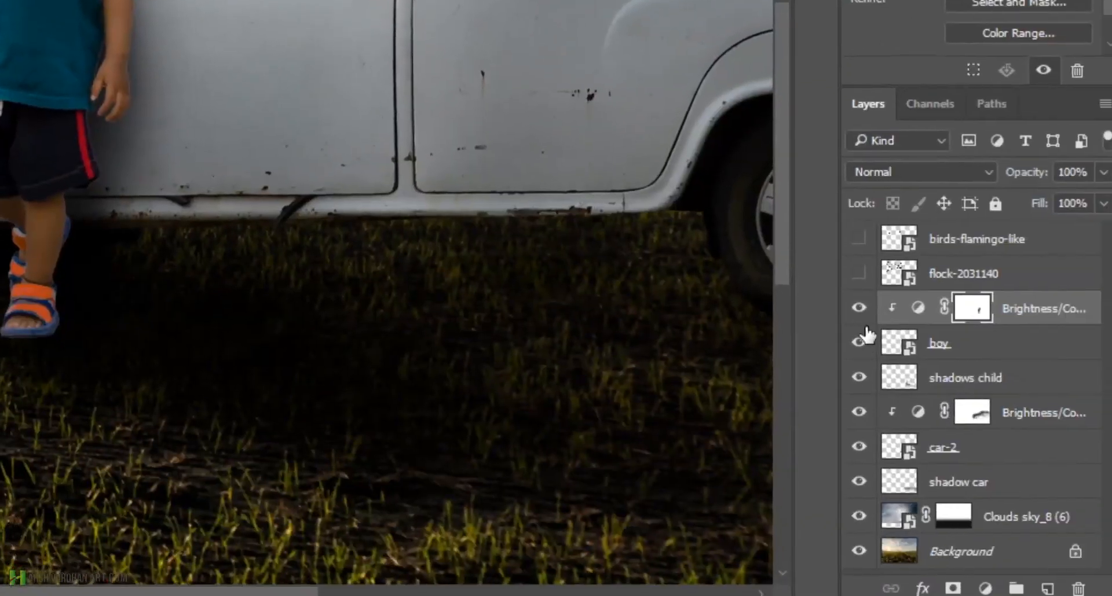
# Step: Add a Curves adjustment clipped to the boy layer and raise the curve to brighten him
pyautogui.click(967, 364)
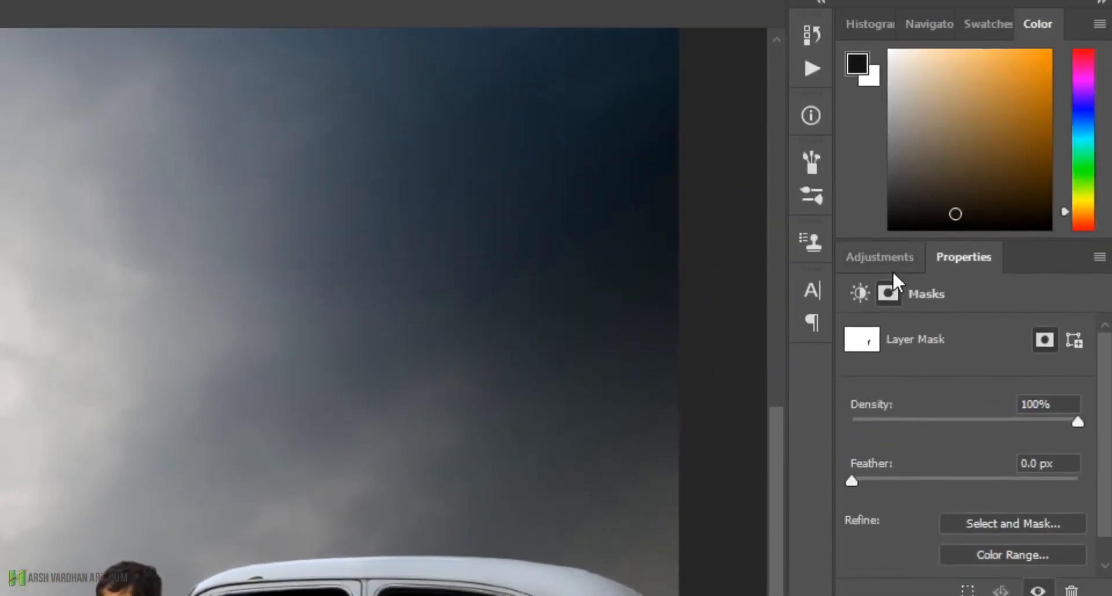
pyautogui.click(889, 265)
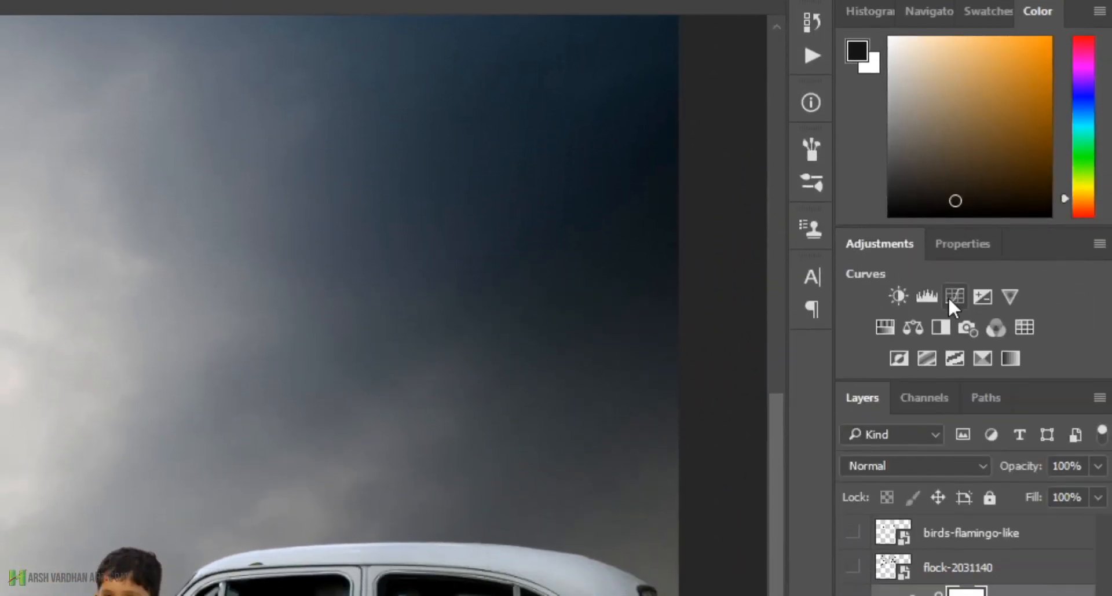
pyautogui.click(954, 296)
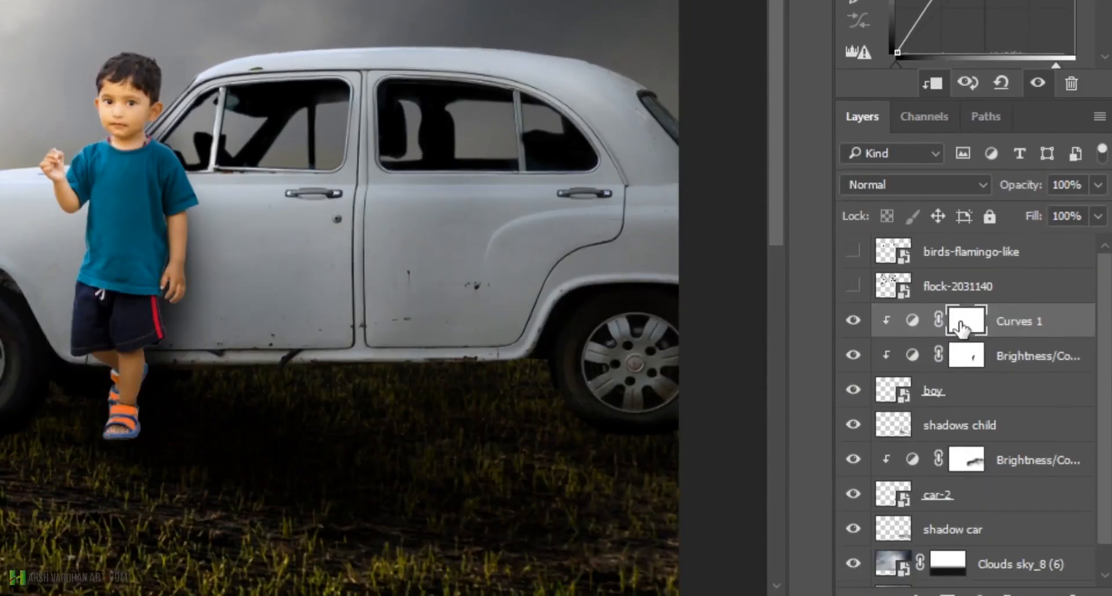
# Step: Invert the Curves 1 mask to black and paint white on it to bring back highlights on the boy
pyautogui.click(961, 312)
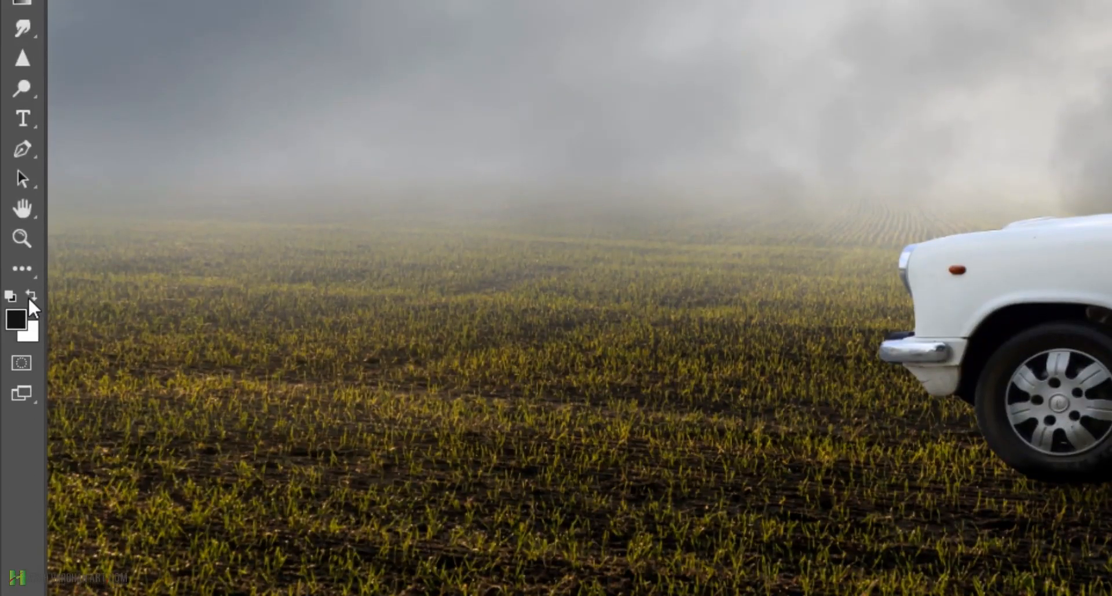
pyautogui.click(30, 296)
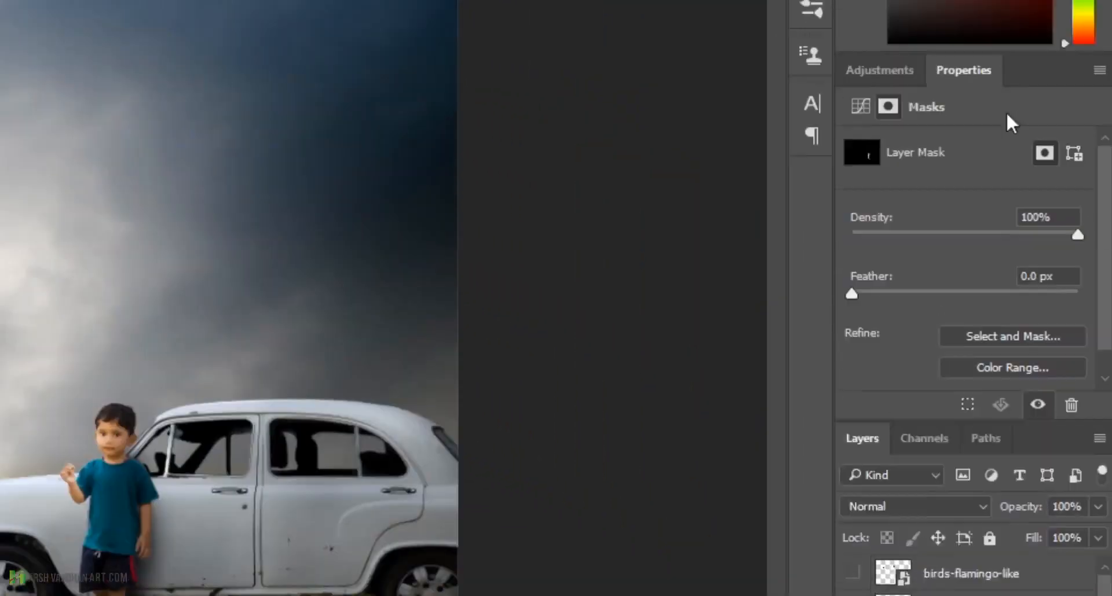
# Step: Add a Color Balance adjustment above Curves 1 and set its midtones to Cyan-Red +9, Magenta-Green +15 and Yellow-Blue +5
pyautogui.click(878, 71)
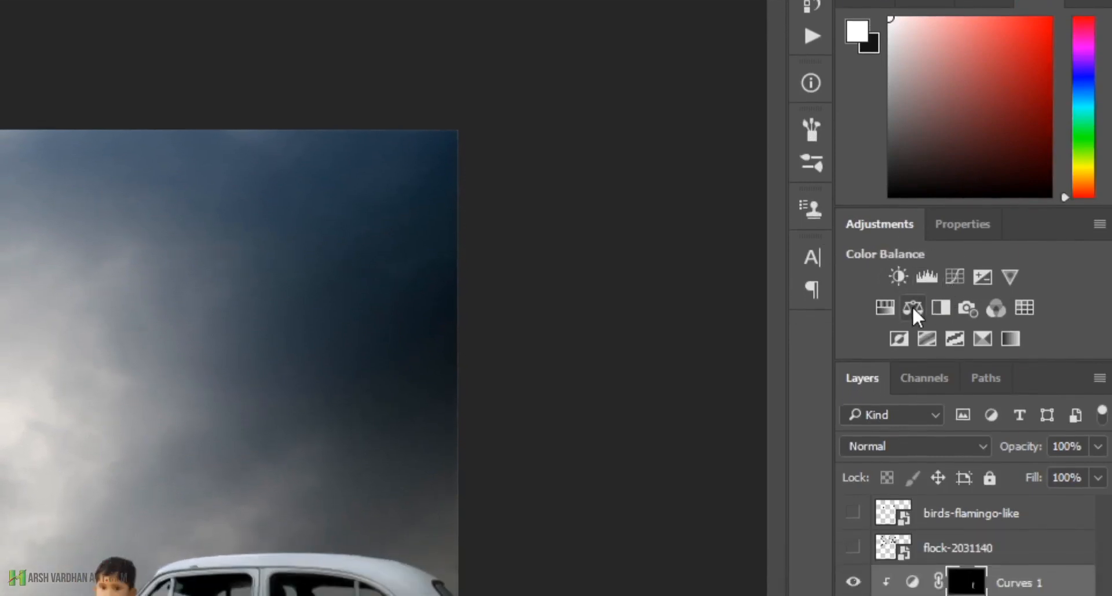
pyautogui.click(912, 297)
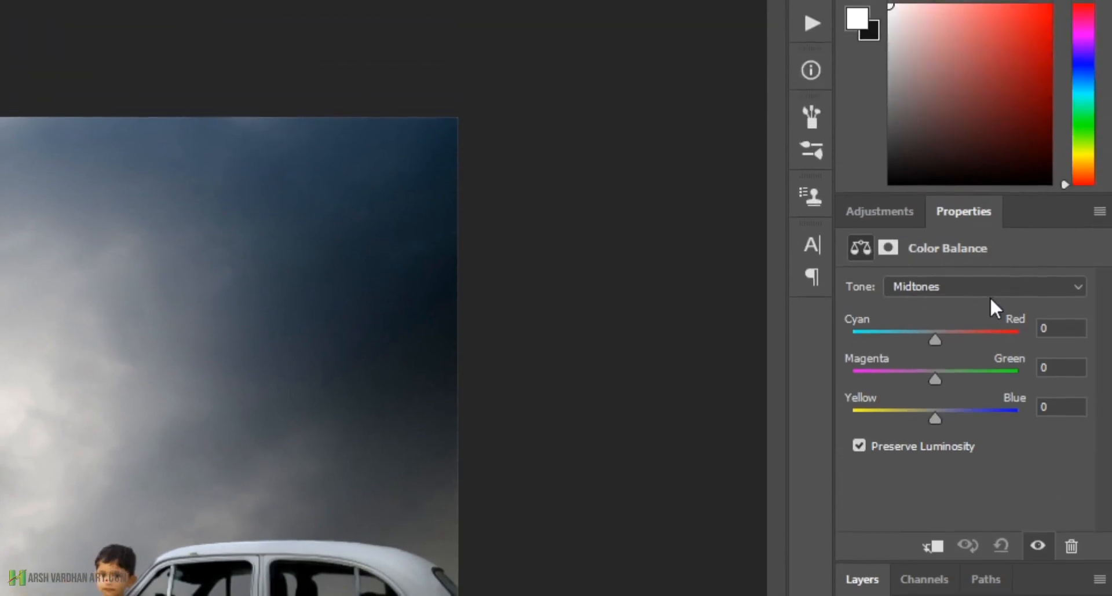
pyautogui.click(1005, 288)
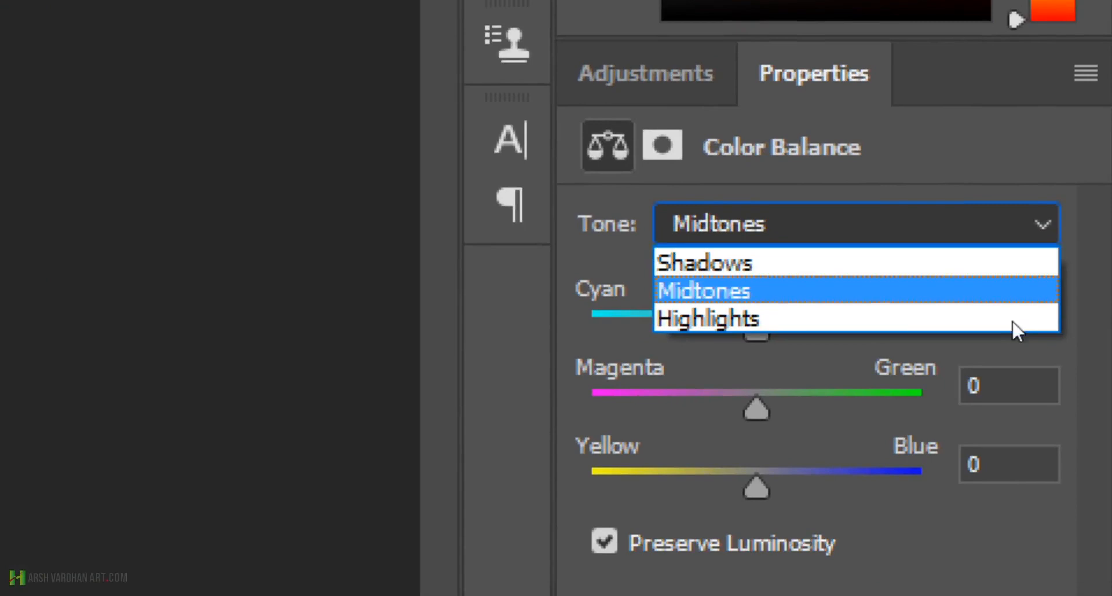
pyautogui.press('Up')
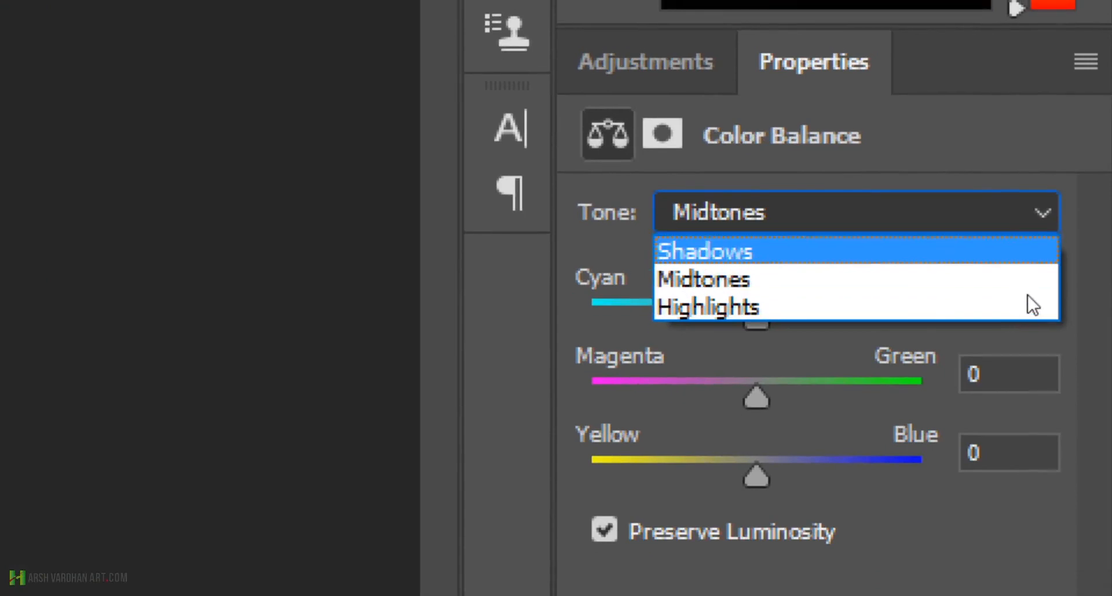
pyautogui.press('Down')
pyautogui.press('Down')
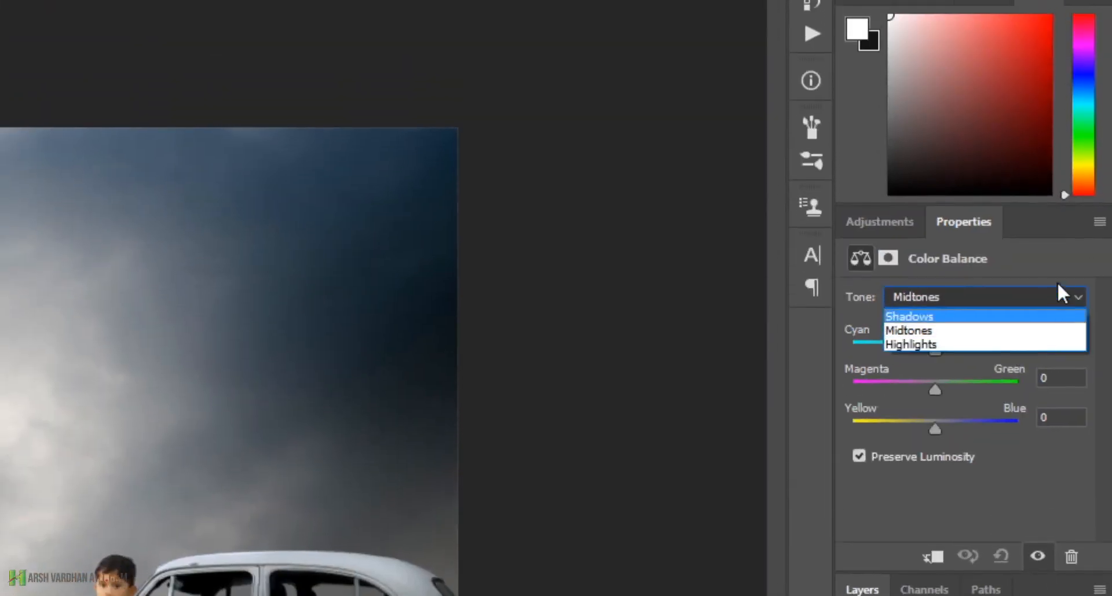
pyautogui.click(1057, 283)
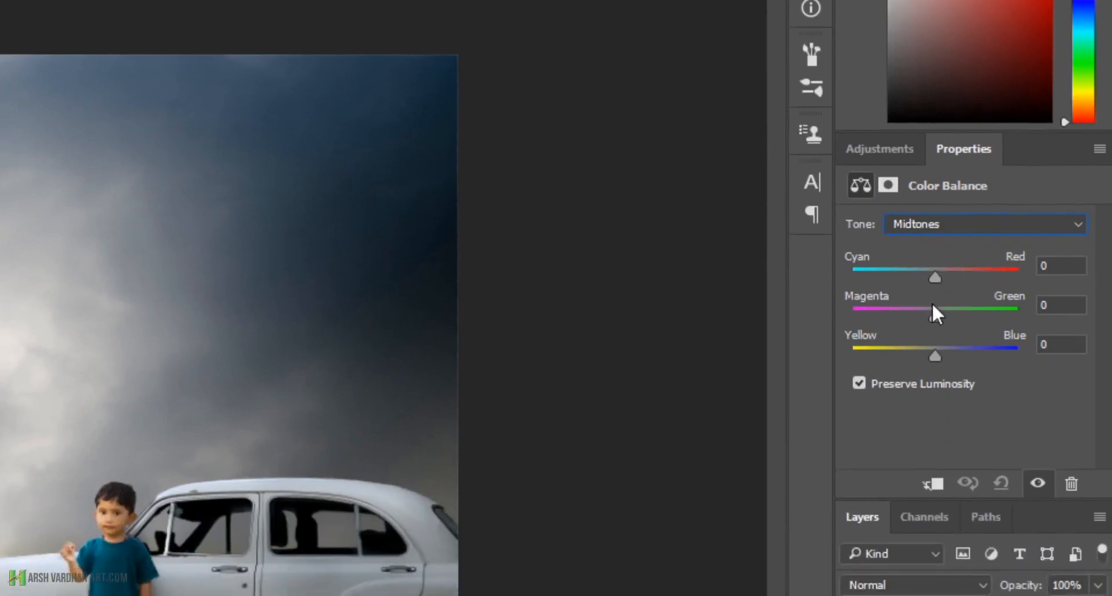
pyautogui.moveTo(935, 294); pyautogui.dragTo(942, 298)
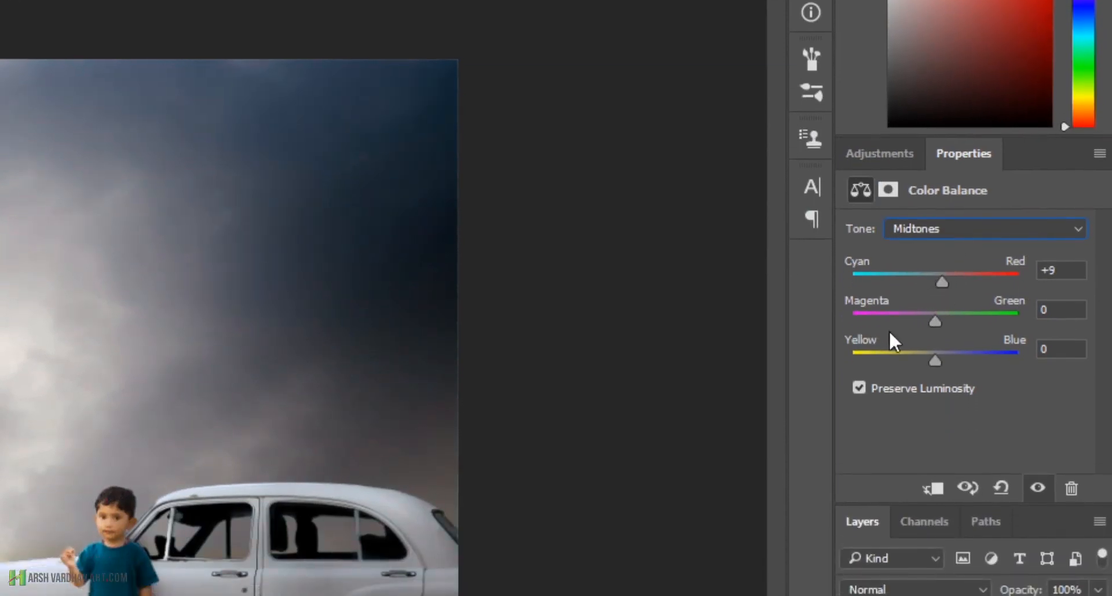
pyautogui.moveTo(939, 302); pyautogui.dragTo(948, 311)
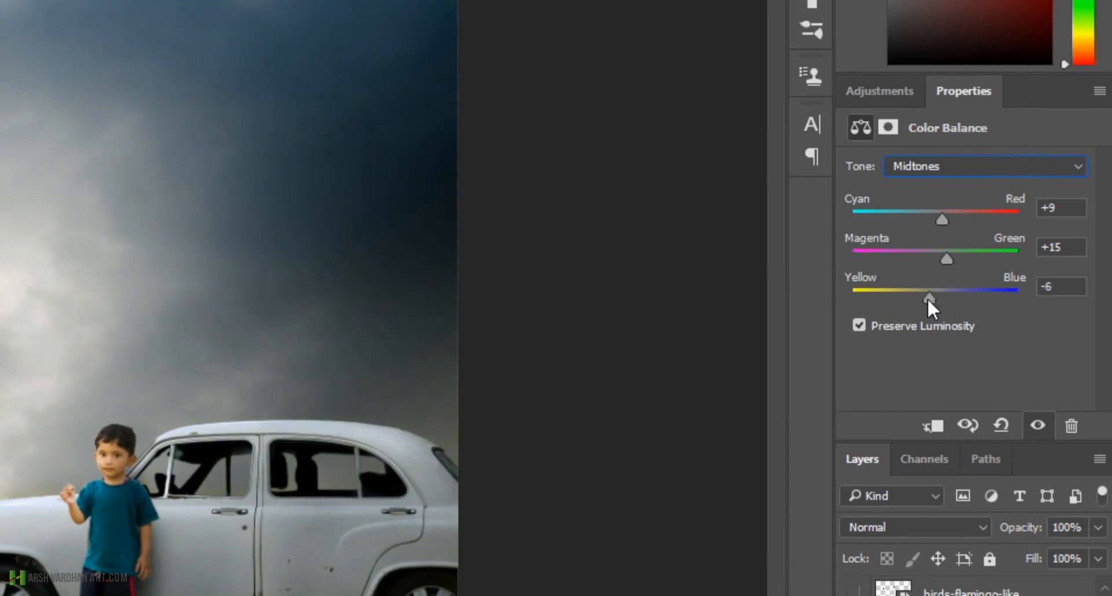
pyautogui.moveTo(926, 298)
pyautogui.mouseDown()
pyautogui.moveTo(957, 297)
pyautogui.moveTo(939, 297)
pyautogui.mouseUp()
# Step: Set the Color Balance shadows to Cyan-Red -19, Magenta-Green +2 and Yellow-Blue +9
pyautogui.click(979, 166)
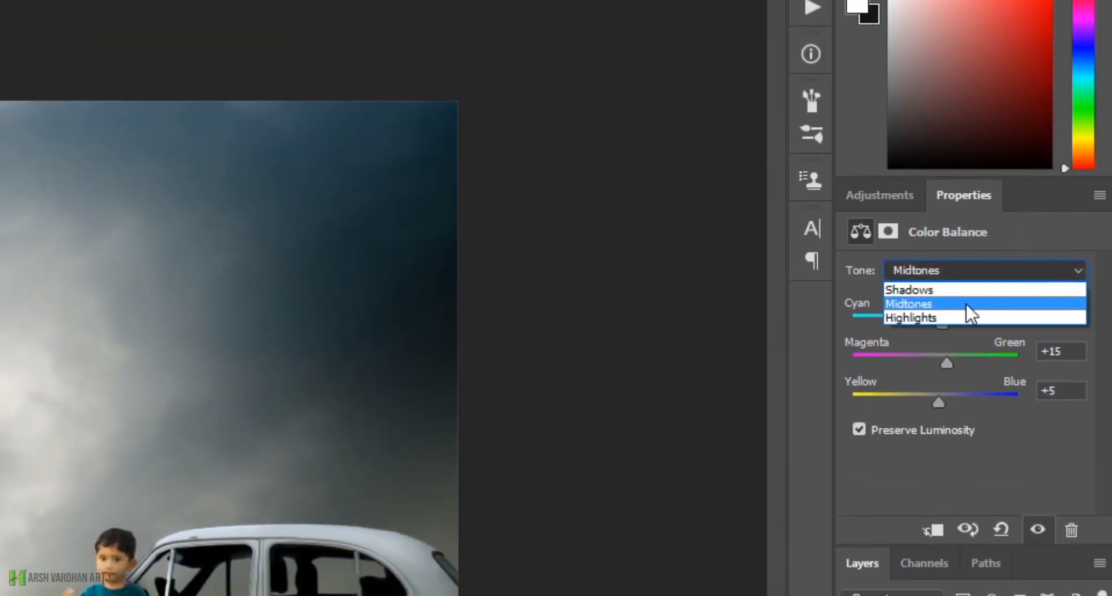
pyautogui.click(965, 296)
pyautogui.moveTo(937, 329); pyautogui.dragTo(919, 299)
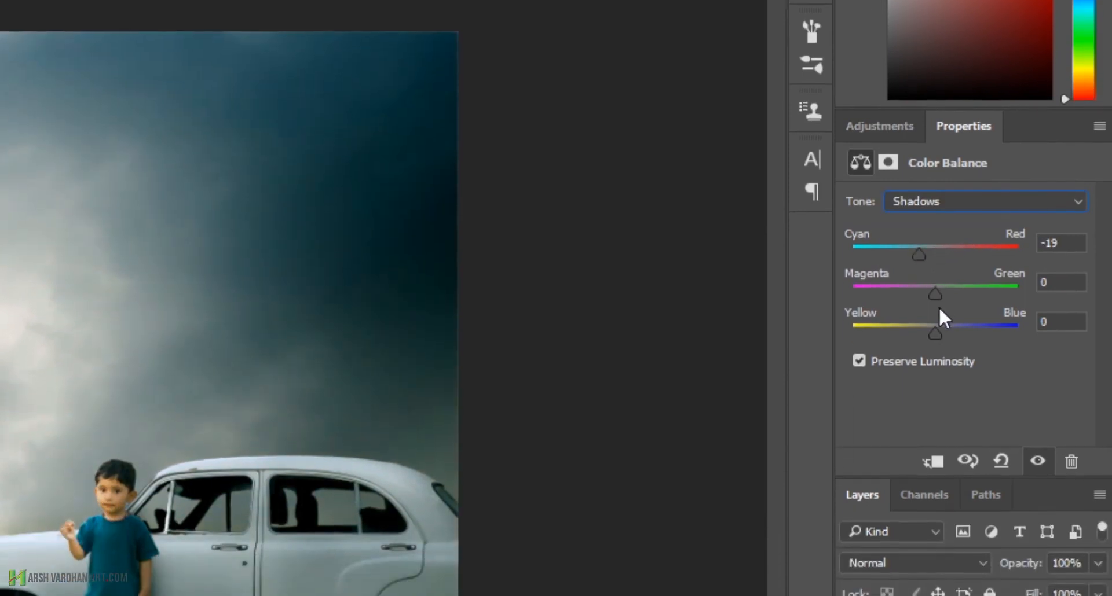
pyautogui.moveTo(935, 334); pyautogui.dragTo(943, 297)
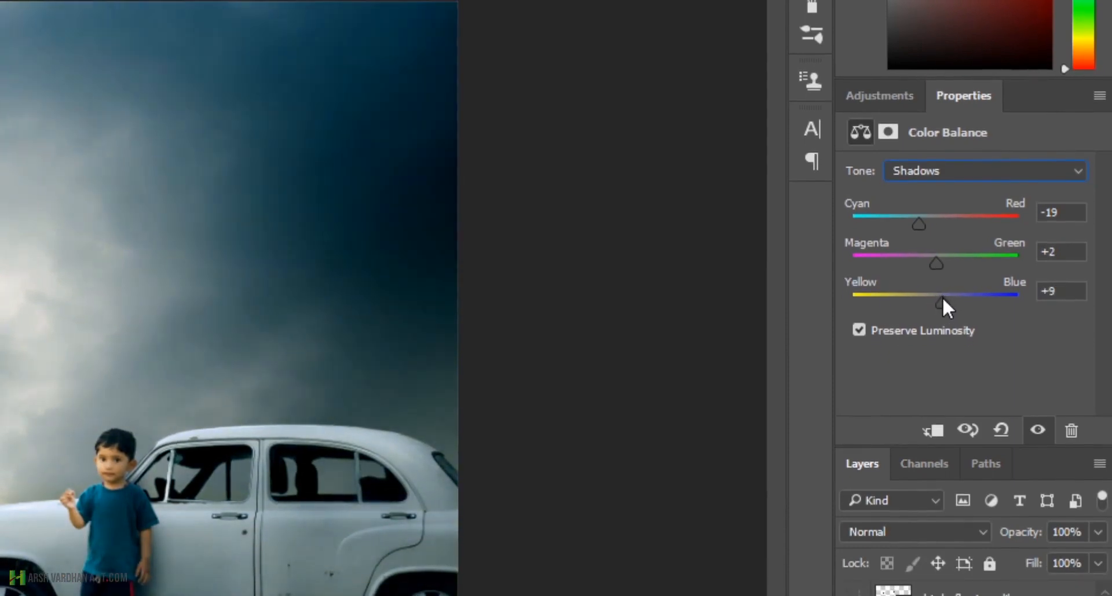
# Step: Set the Color Balance highlights to Cyan-Red -9 and Magenta-Green -1, and shift them slightly toward yellow
pyautogui.click(915, 172)
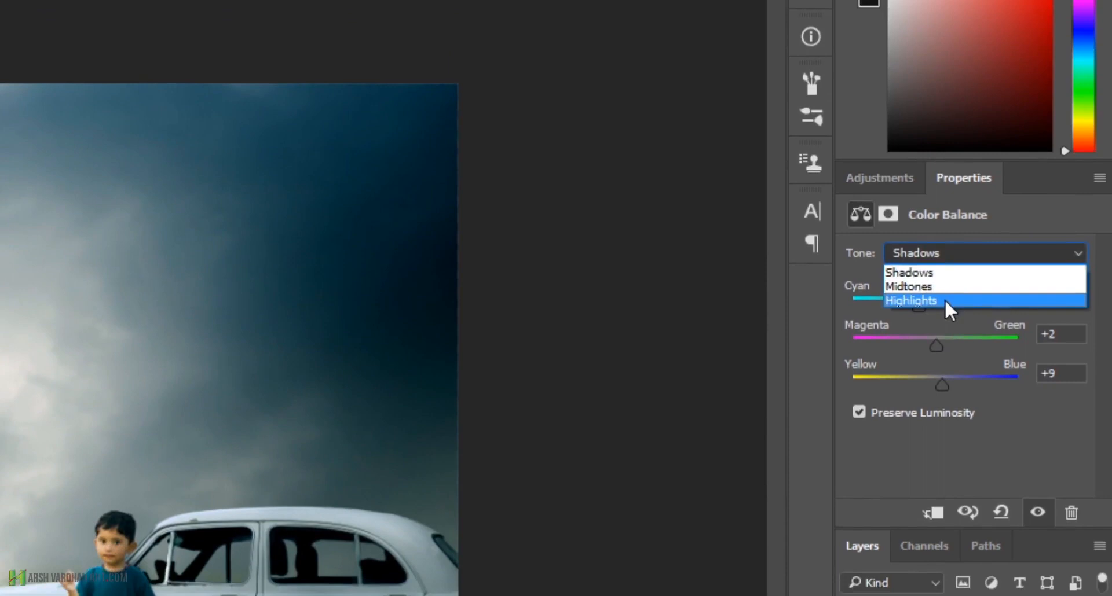
pyautogui.click(944, 301)
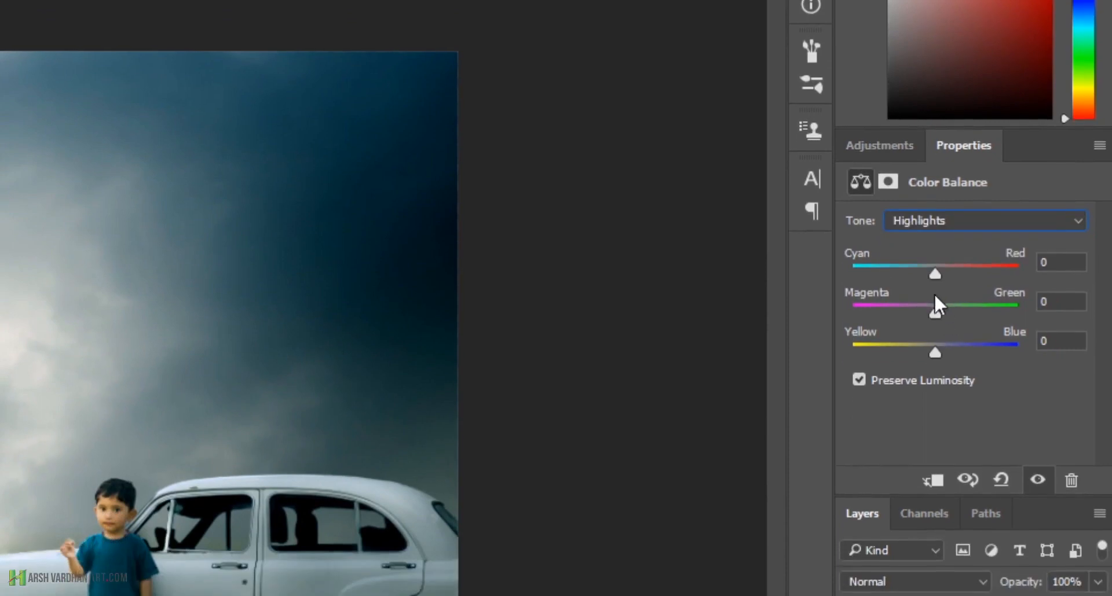
pyautogui.moveTo(933, 309); pyautogui.dragTo(927, 297)
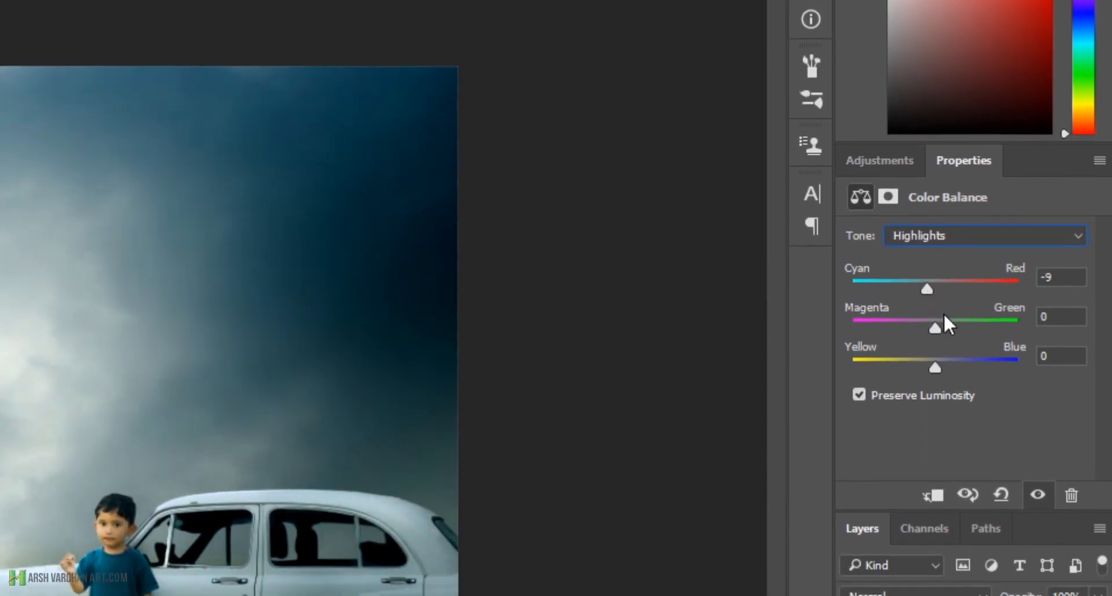
pyautogui.moveTo(935, 334); pyautogui.dragTo(933, 337)
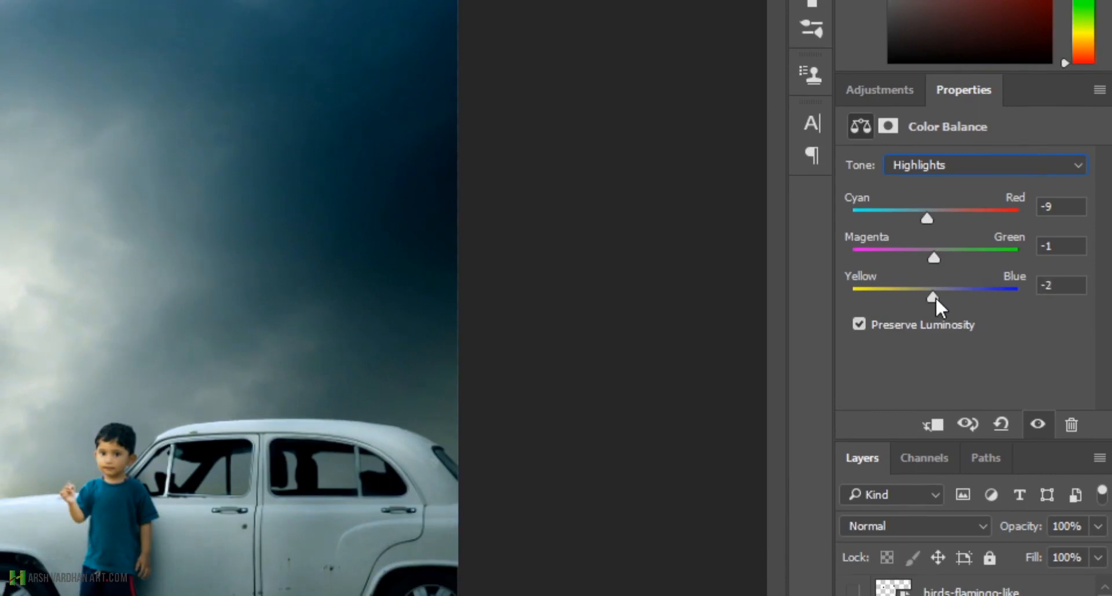
pyautogui.moveTo(936, 296)
pyautogui.mouseDown()
pyautogui.moveTo(919, 297)
pyautogui.moveTo(930, 297)
pyautogui.mouseUp()
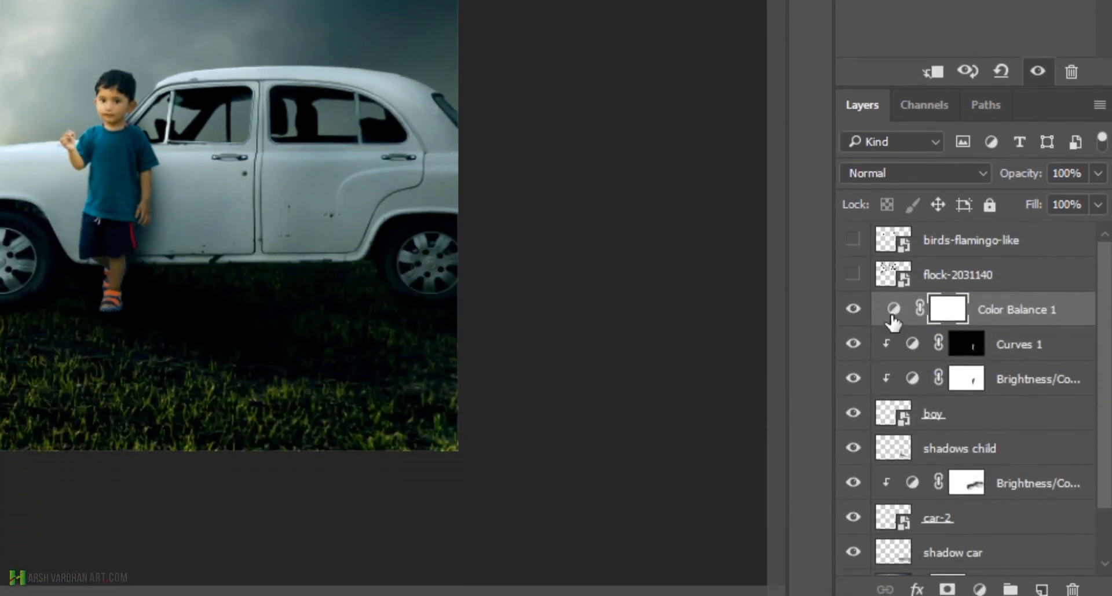
# Step: Show the flock-2031140 layer and move the birds into the upper-left corner of the sky
pyautogui.click(894, 380)
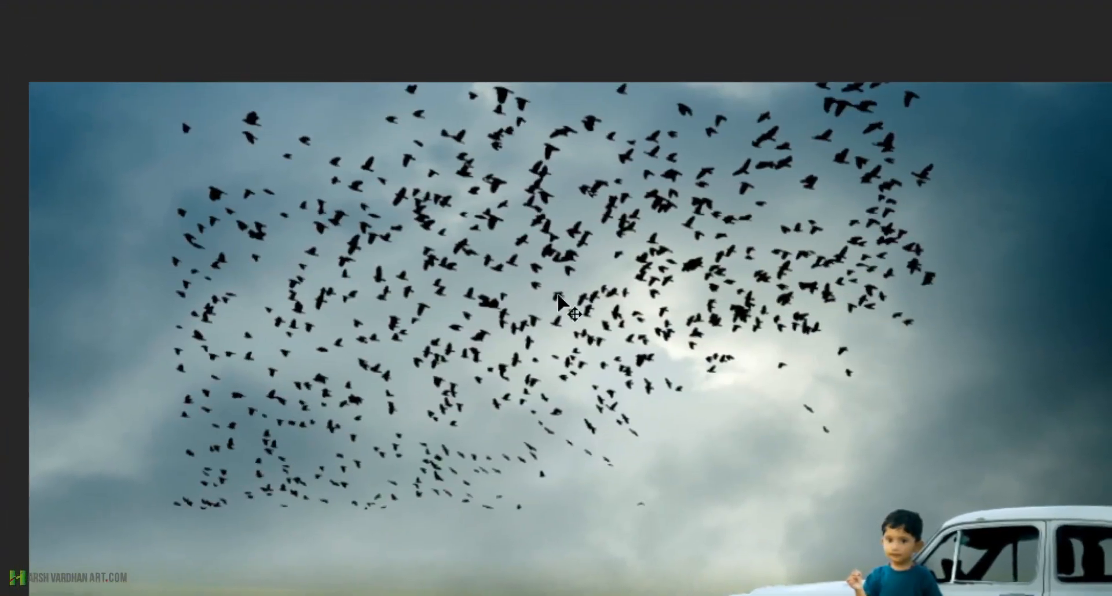
pyautogui.moveTo(420, 117); pyautogui.dragTo(380, 79)
pyautogui.moveTo(513, 299); pyautogui.dragTo(450, 222)
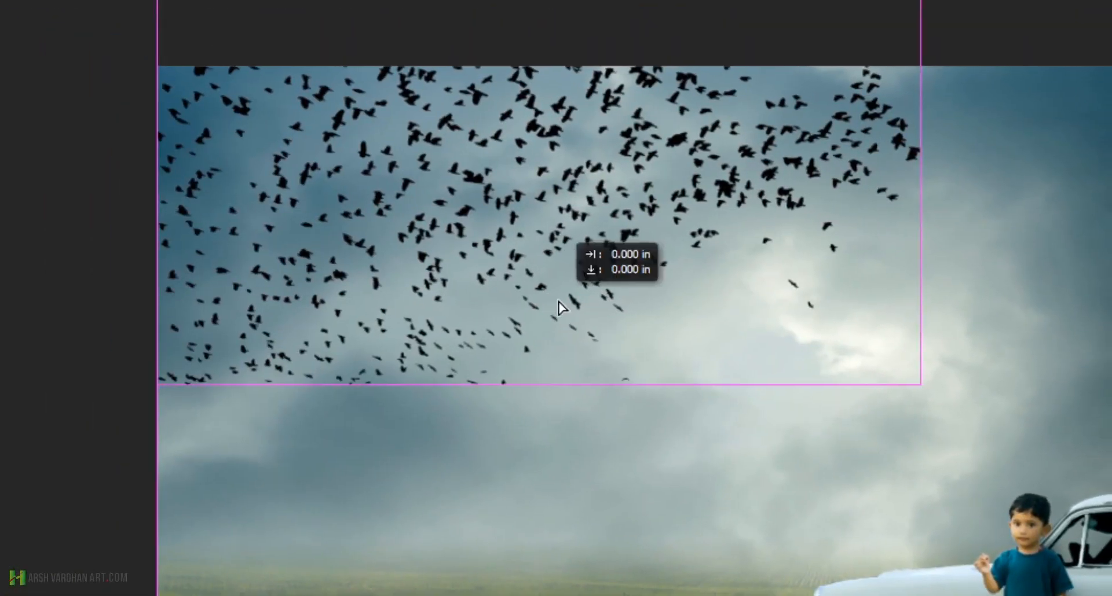
pyautogui.moveTo(559, 300)
pyautogui.mouseDown()
pyautogui.moveTo(545, 300)
pyautogui.moveTo(555, 294)
pyautogui.mouseUp()
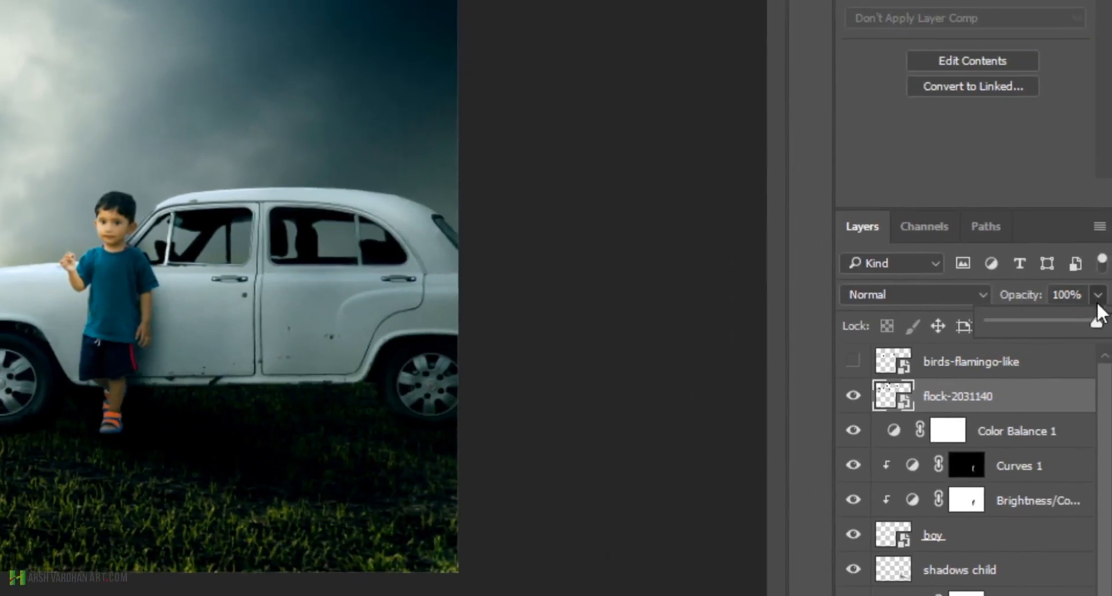
# Step: Lower the flock-2031140 layer's opacity to 41%
pyautogui.moveTo(1096, 320); pyautogui.dragTo(1055, 323)
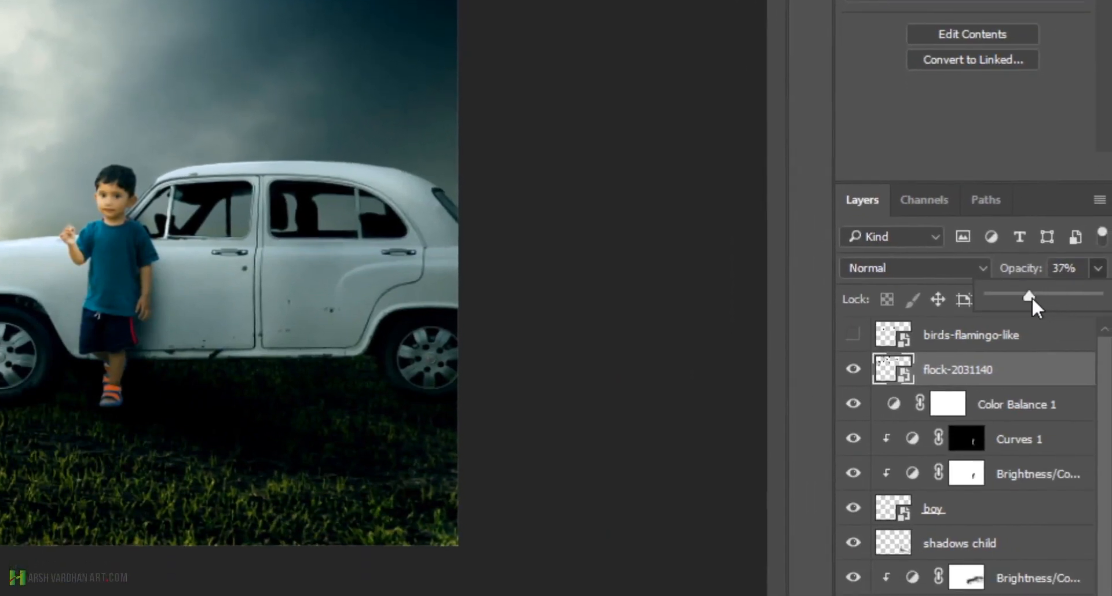
pyautogui.moveTo(1031, 296); pyautogui.dragTo(1038, 296)
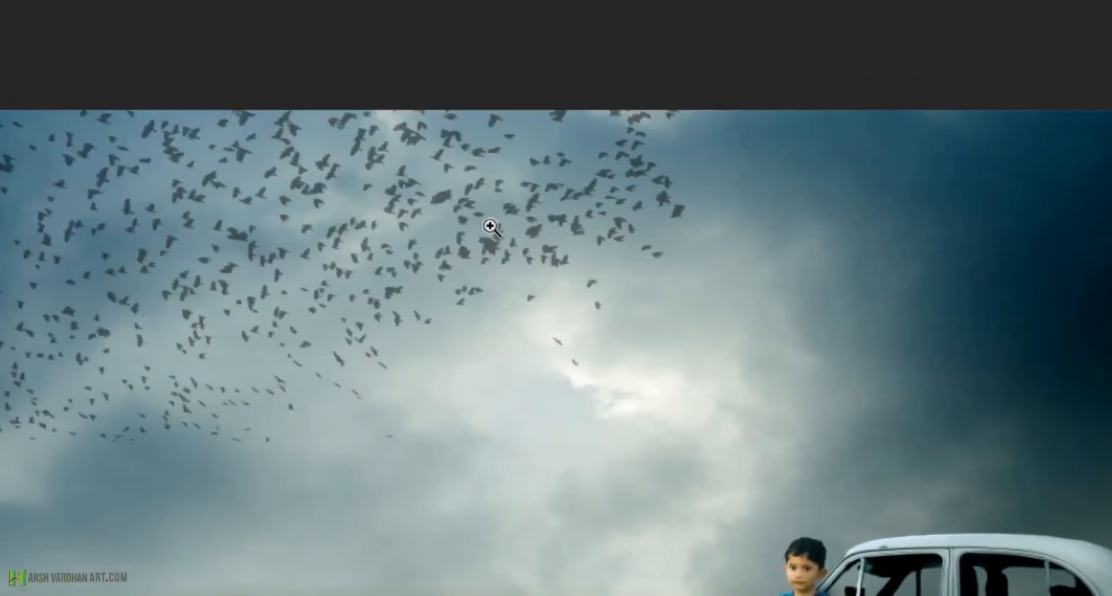
pyautogui.moveTo(488, 226); pyautogui.dragTo(510, 301)
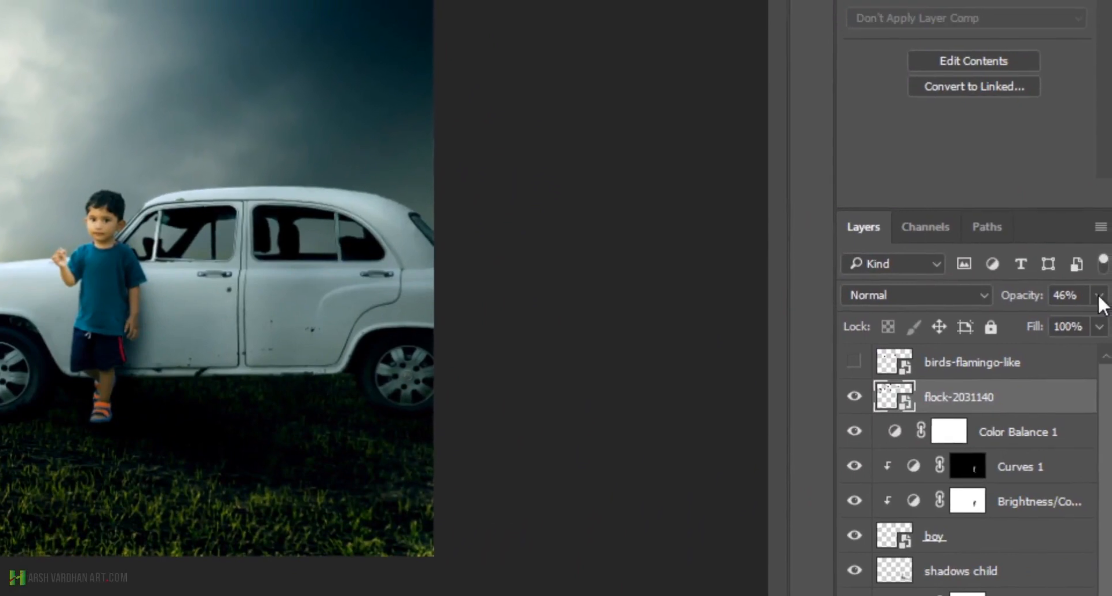
pyautogui.click(1099, 297)
pyautogui.moveTo(1038, 307); pyautogui.dragTo(1054, 305)
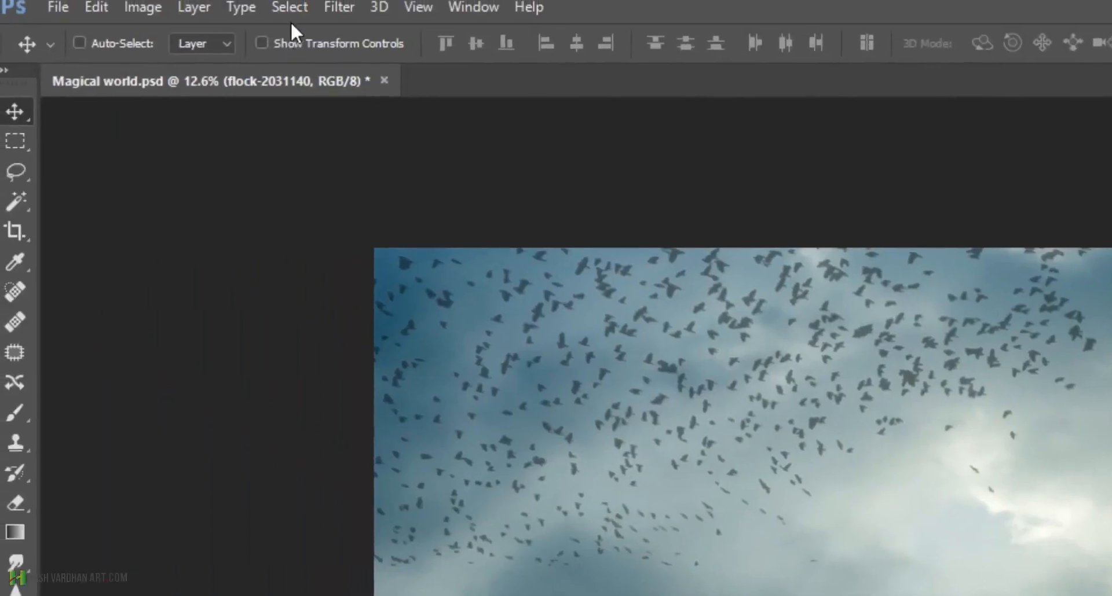
# Step: Apply a Gaussian Blur with a 1.4-pixel radius to the flock-2031140 layer
pyautogui.click(342, 12)
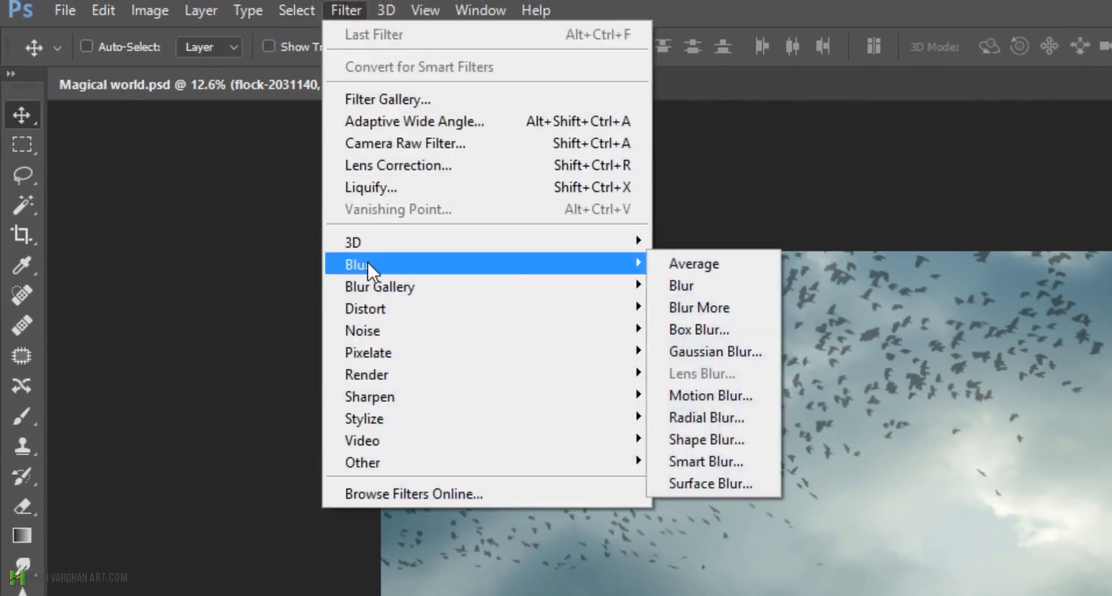
pyautogui.moveTo(371, 285)
pyautogui.moveTo(355, 239)
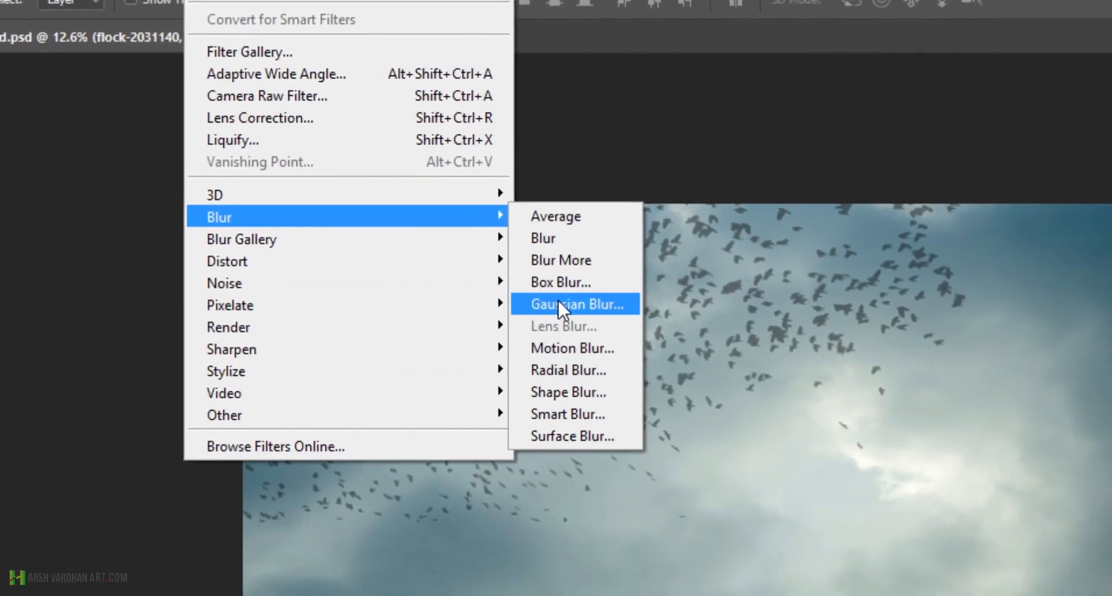
pyautogui.click(547, 328)
pyautogui.click(434, 366)
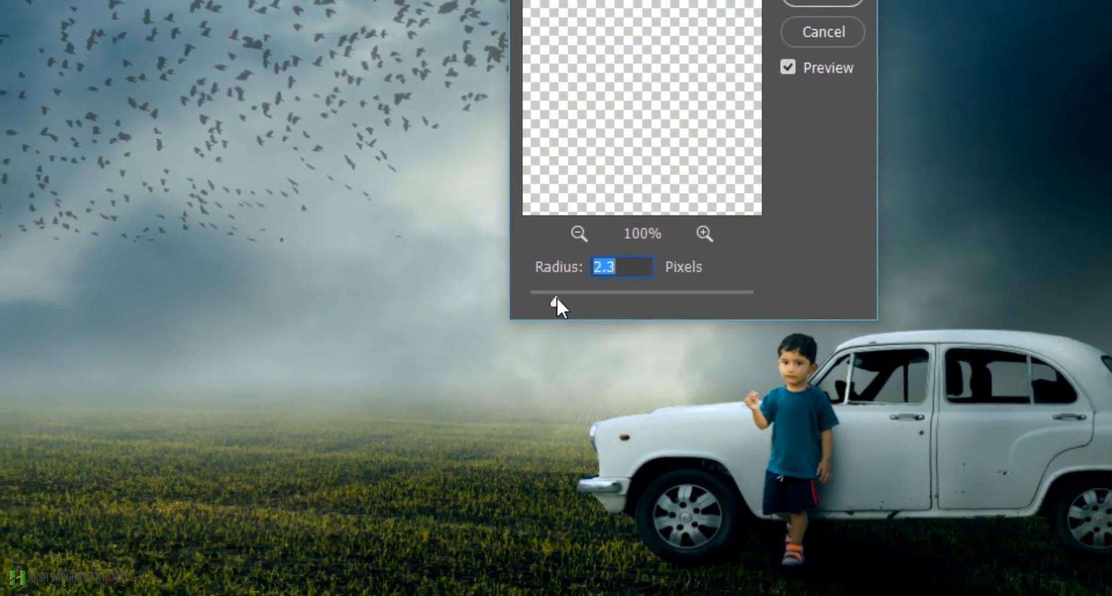
pyautogui.moveTo(557, 296); pyautogui.dragTo(558, 293)
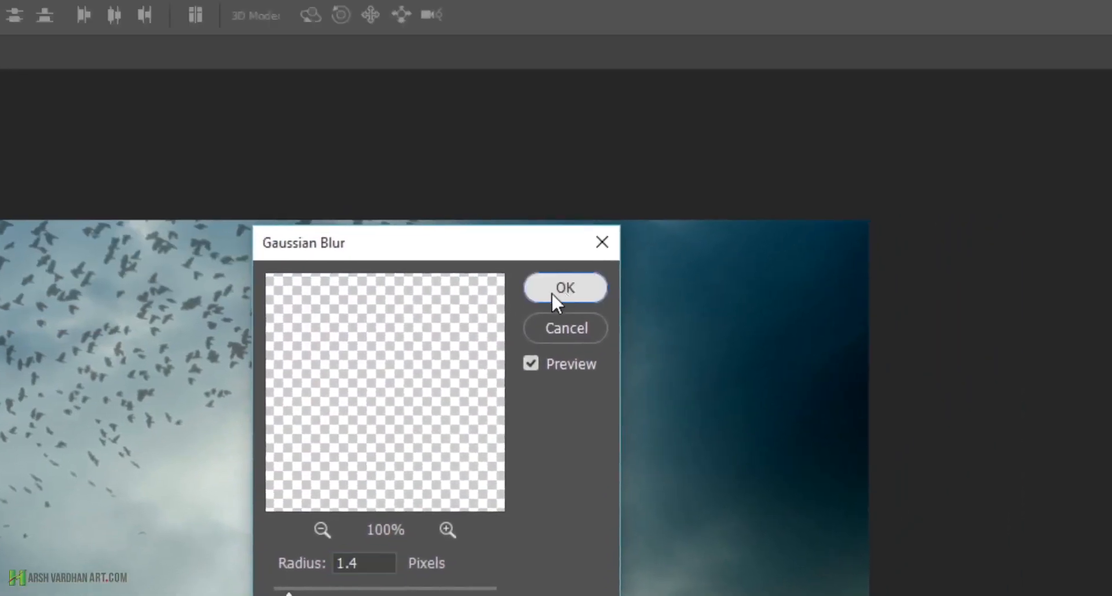
pyautogui.click(553, 292)
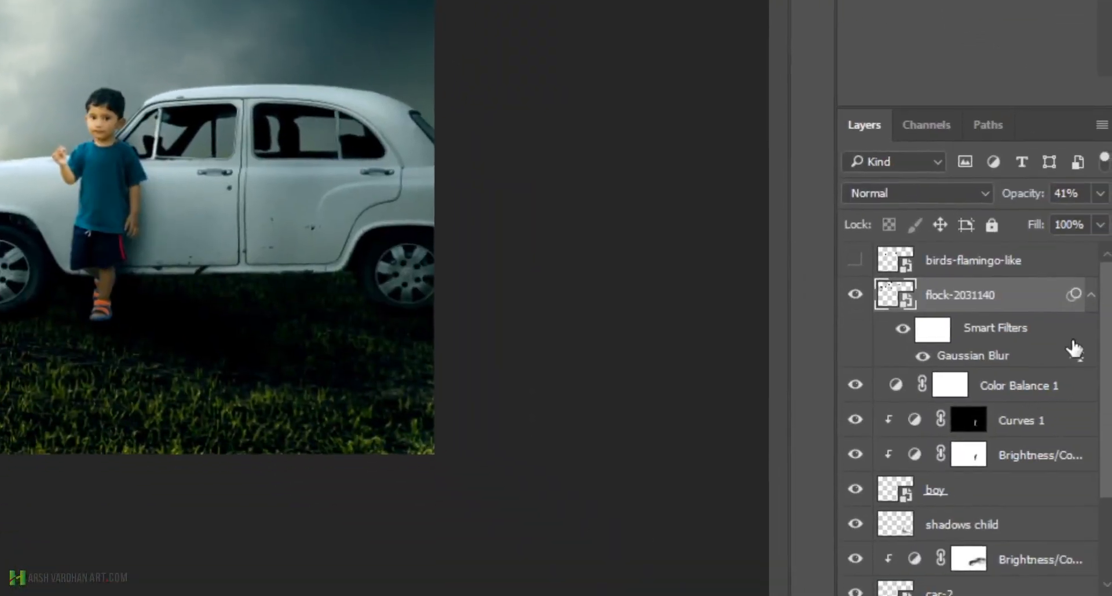
# Step: Collapse the flock layer's smart filter list and set the layer's opacity to 51%
pyautogui.click(1089, 282)
pyautogui.click(1097, 180)
pyautogui.moveTo(1051, 310); pyautogui.dragTo(1044, 297)
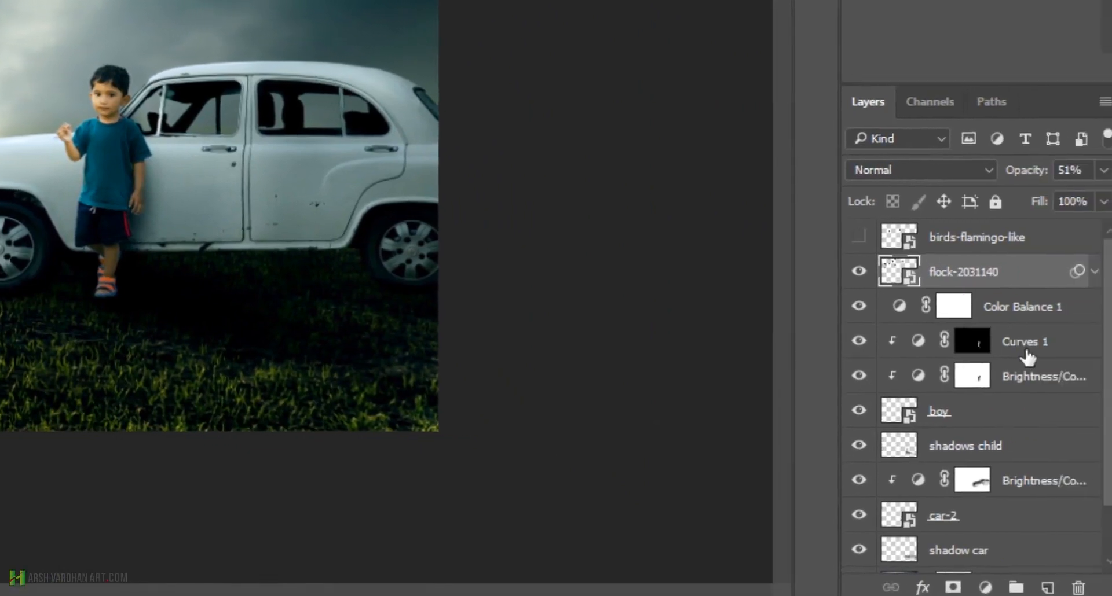
# Step: Add a Gradient fill layer above the flock-2031140 layer and append the Pastels gradients to the available presets
pyautogui.click(978, 587)
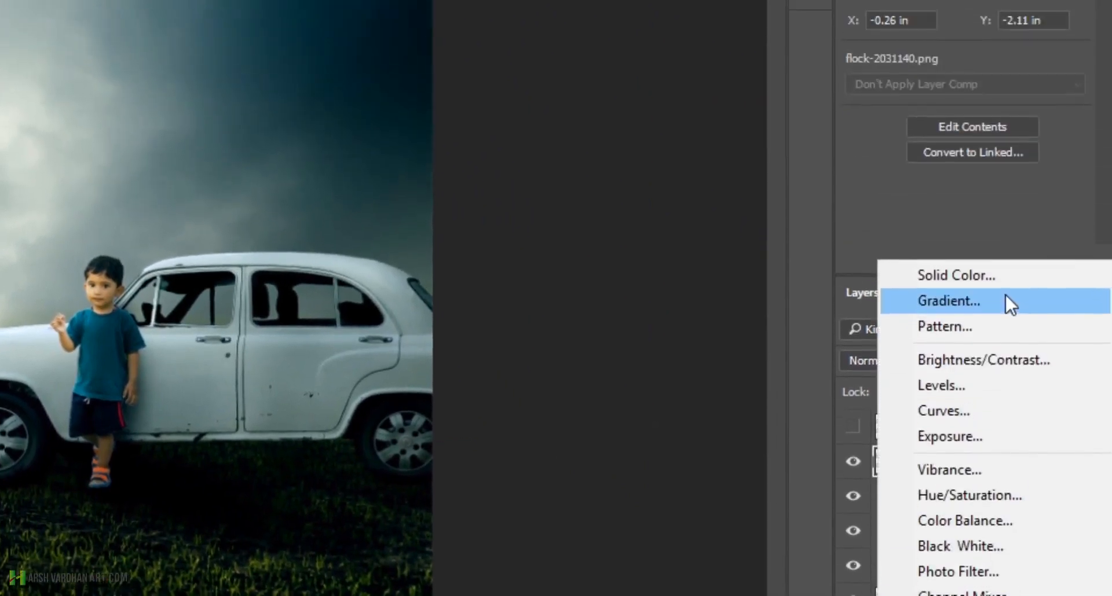
pyautogui.click(1005, 102)
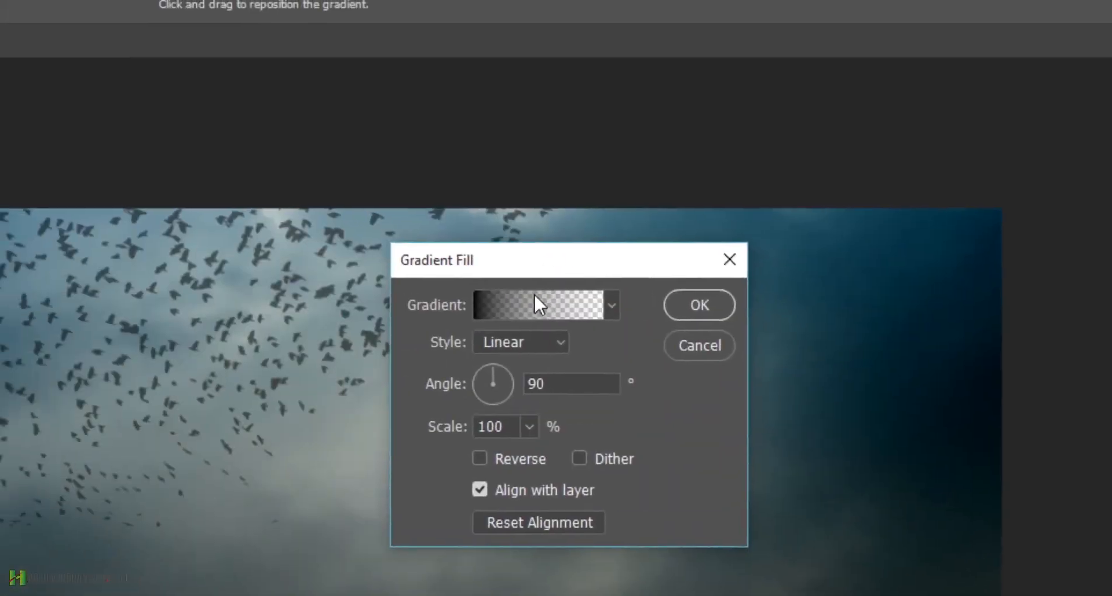
pyautogui.click(538, 303)
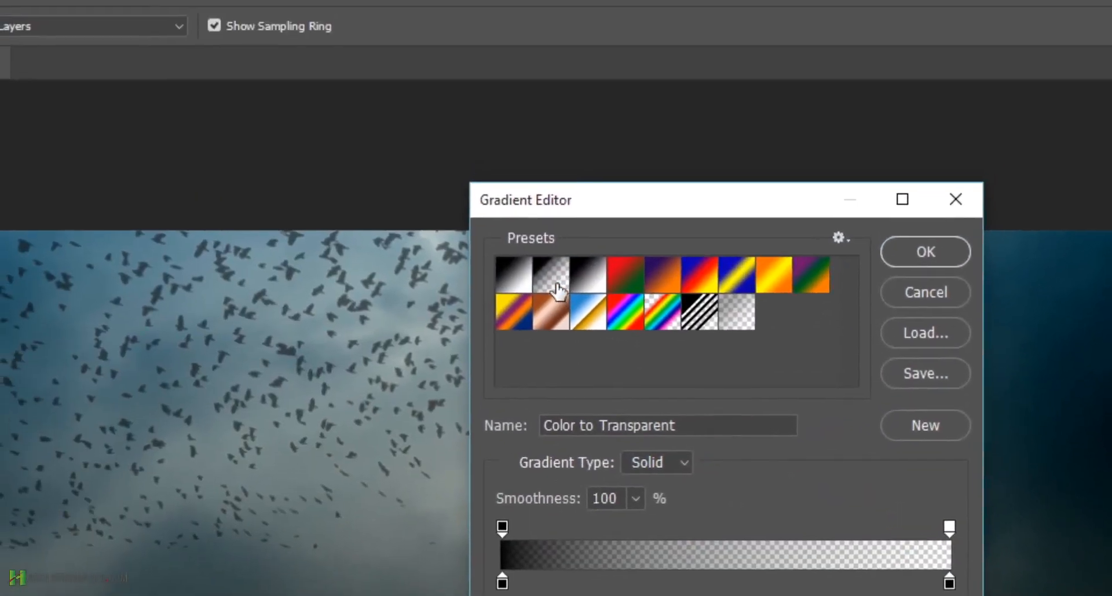
pyautogui.click(528, 276)
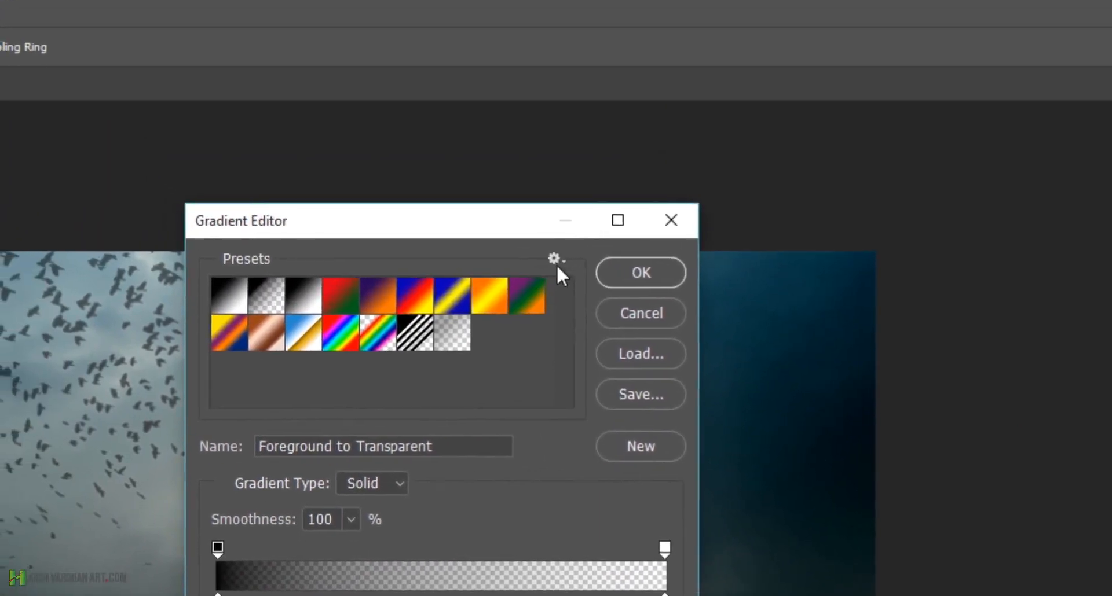
pyautogui.click(523, 44)
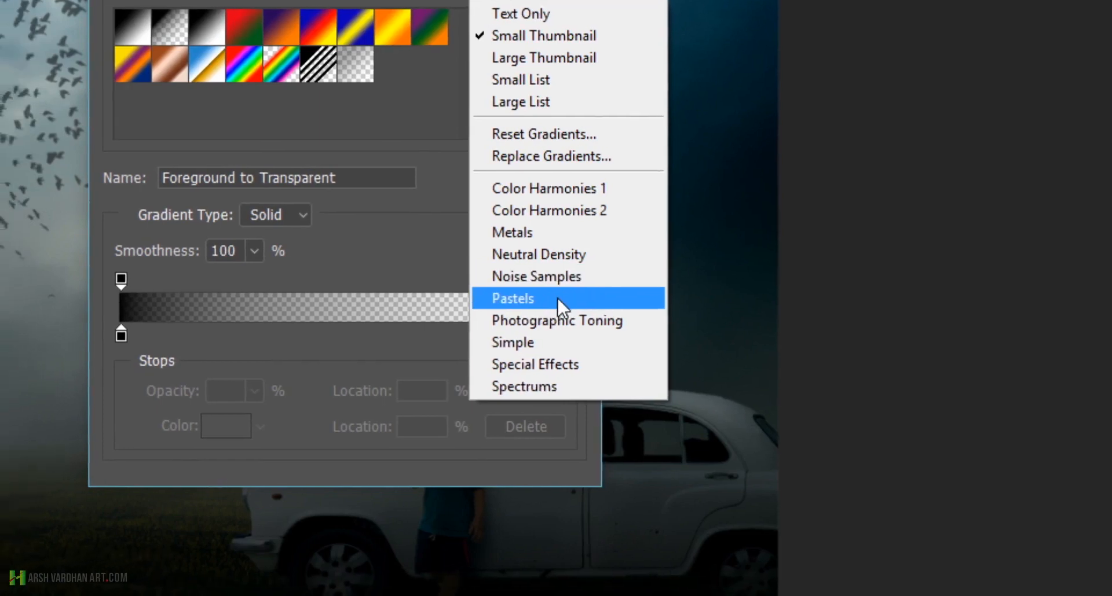
pyautogui.click(557, 297)
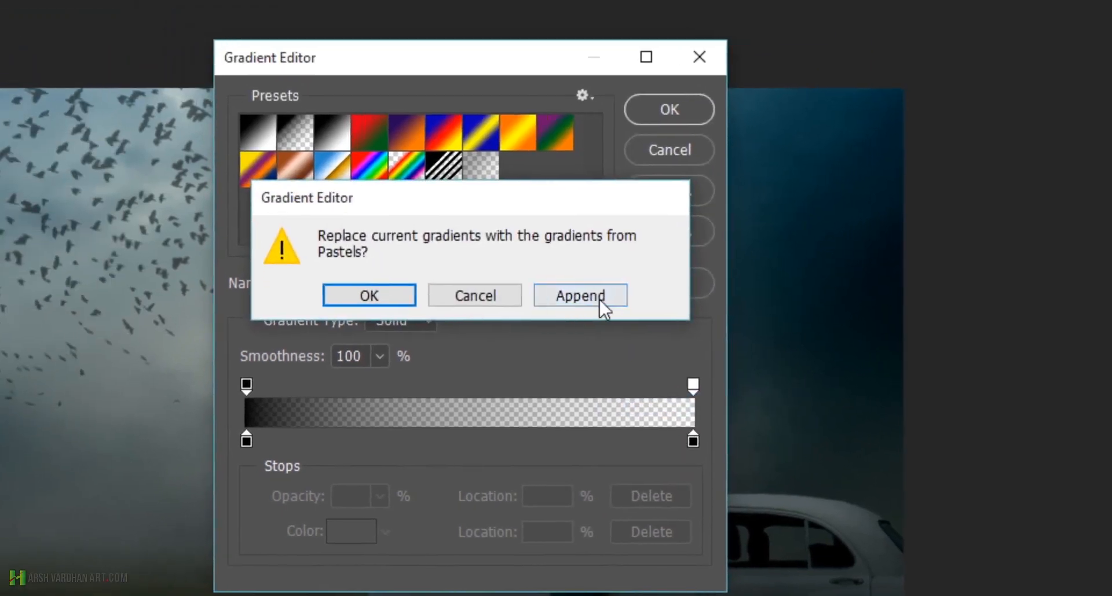
pyautogui.click(550, 292)
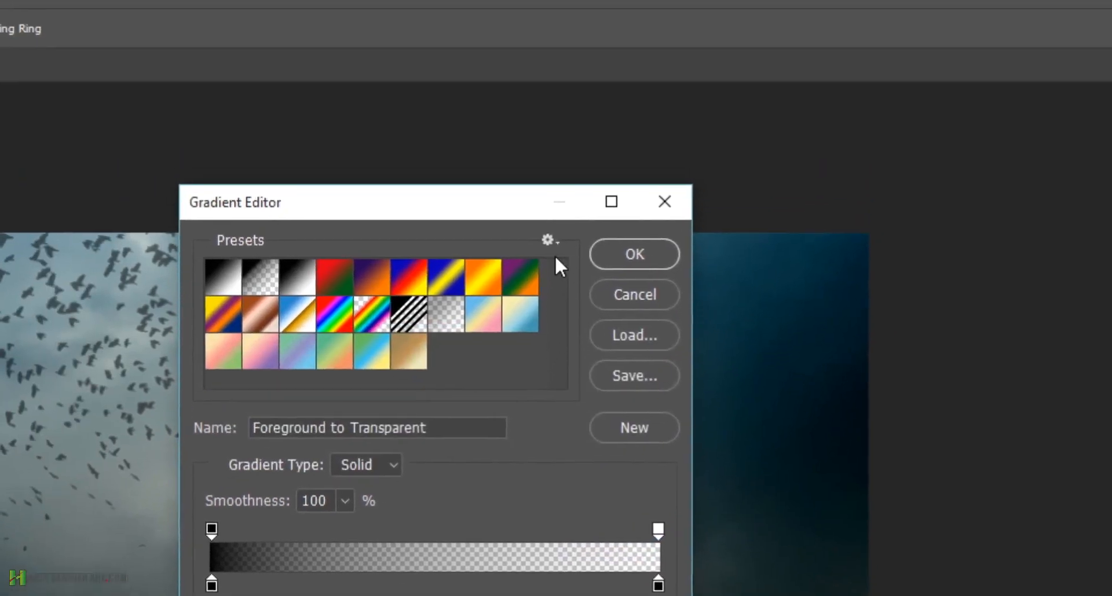
# Step: Append the Neutral Density gradients and apply the Black To Transparent preset to the gradient fill
pyautogui.click(551, 98)
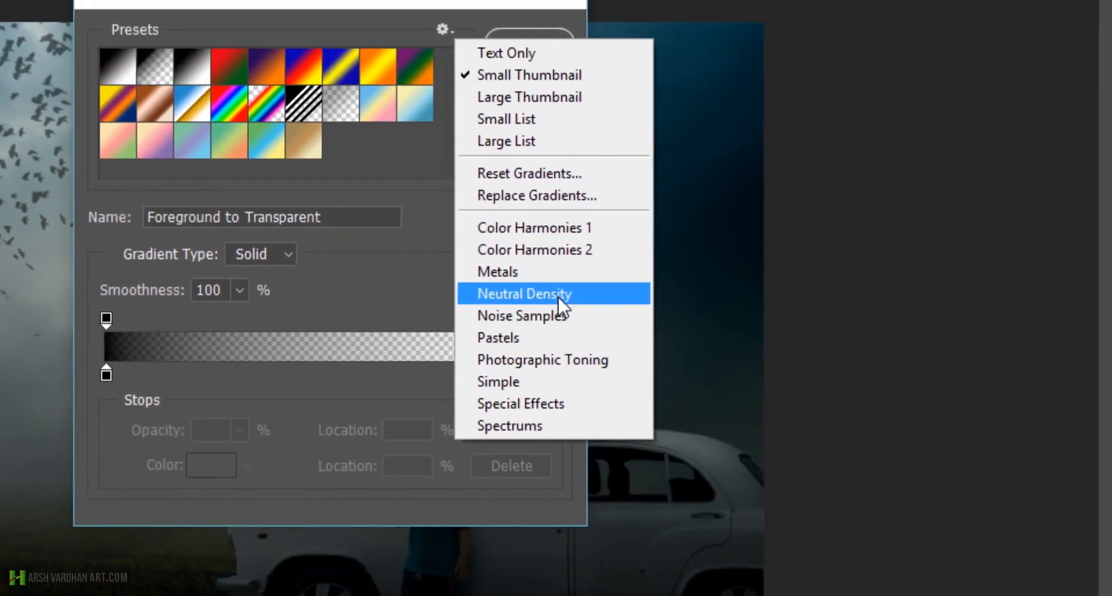
pyautogui.click(558, 298)
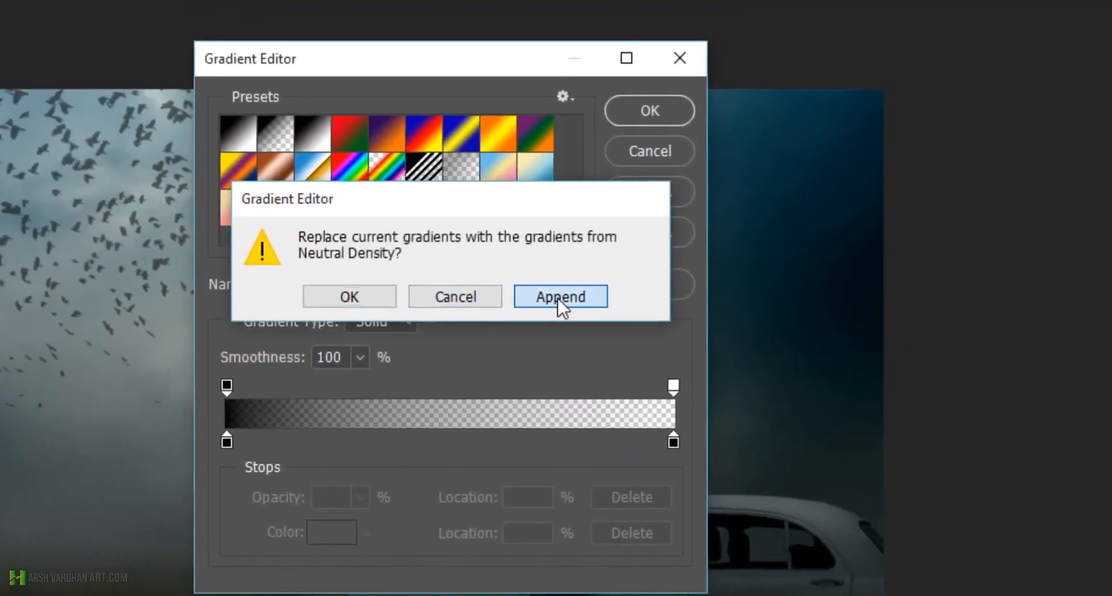
pyautogui.click(426, 235)
pyautogui.moveTo(560, 240); pyautogui.dragTo(557, 268)
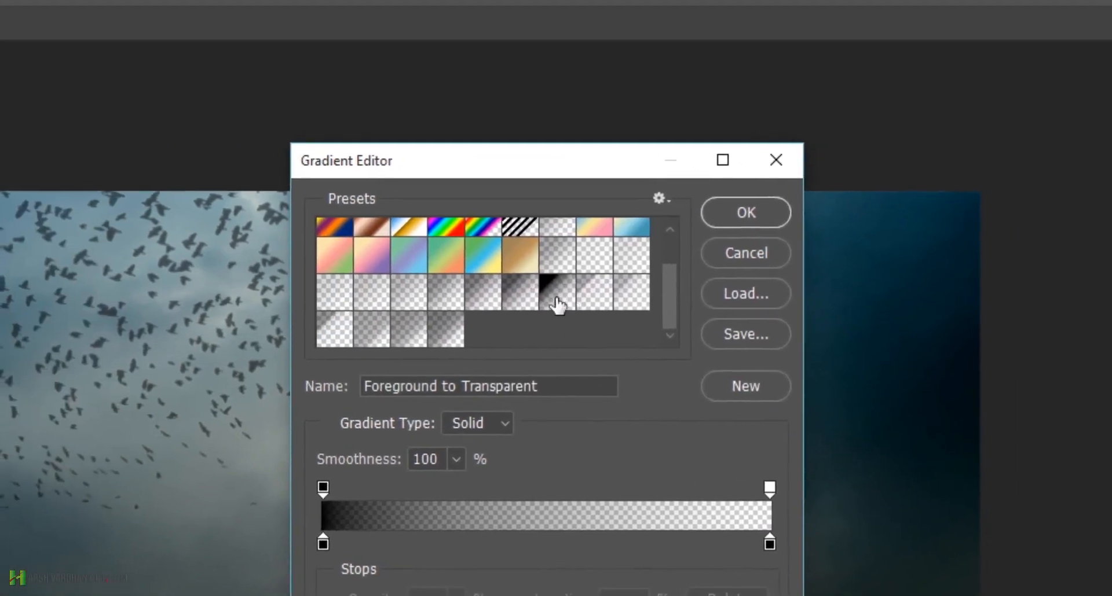
pyautogui.click(556, 300)
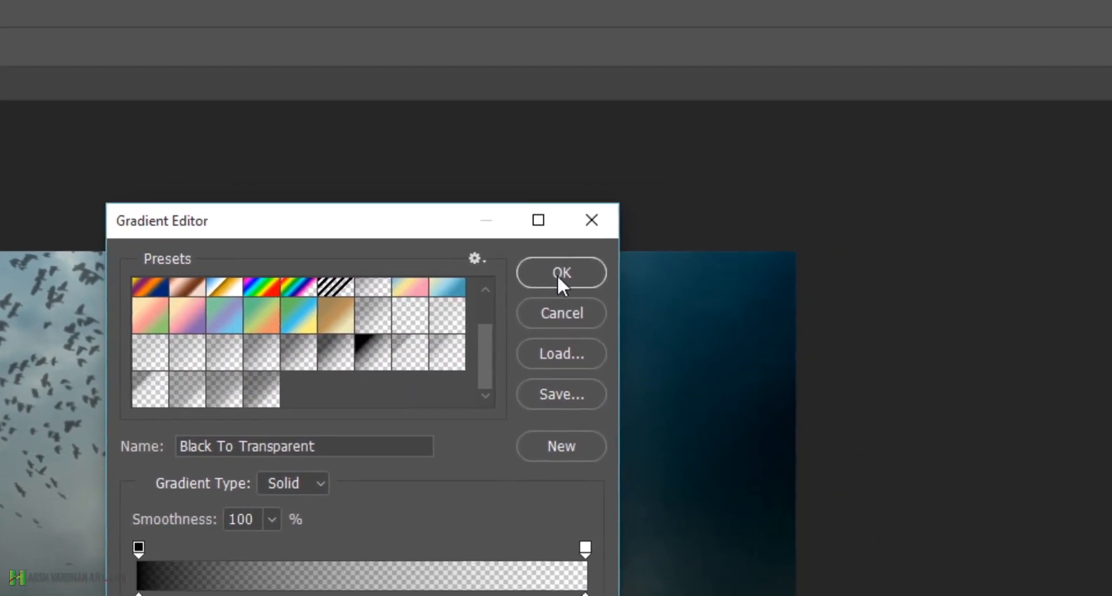
pyautogui.click(557, 275)
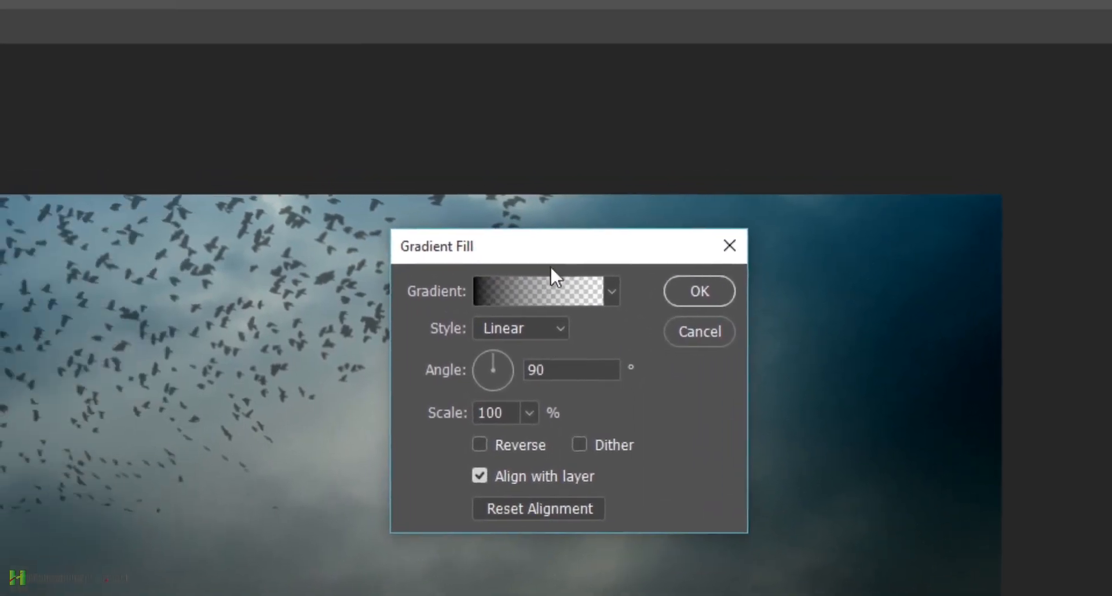
# Step: Make the gradient fill radial and reversed with a scale of 407%, and confirm it
pyautogui.click(521, 328)
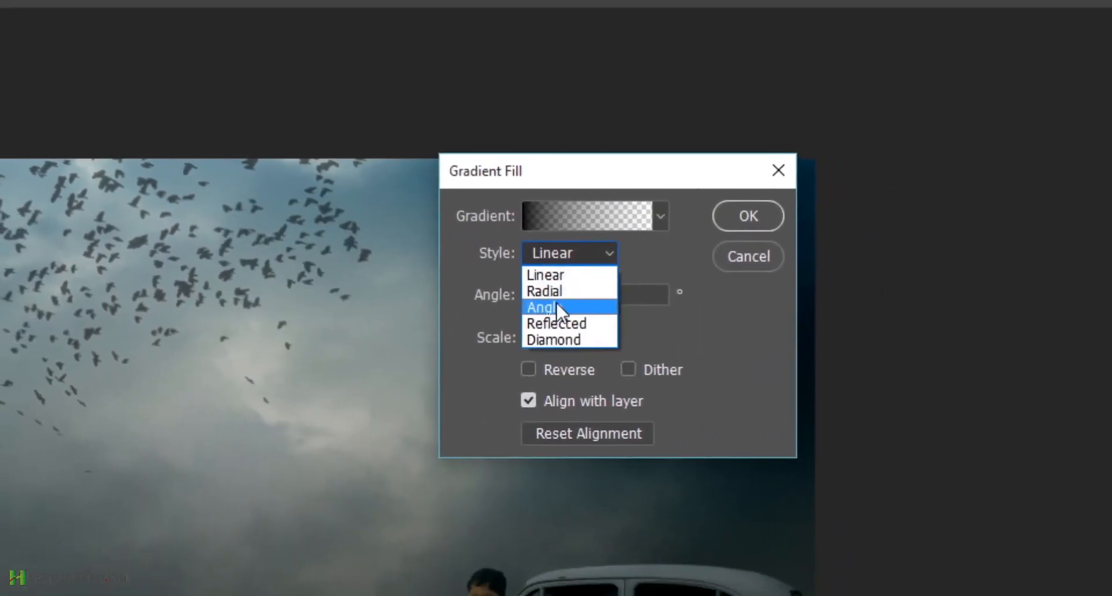
pyautogui.click(557, 296)
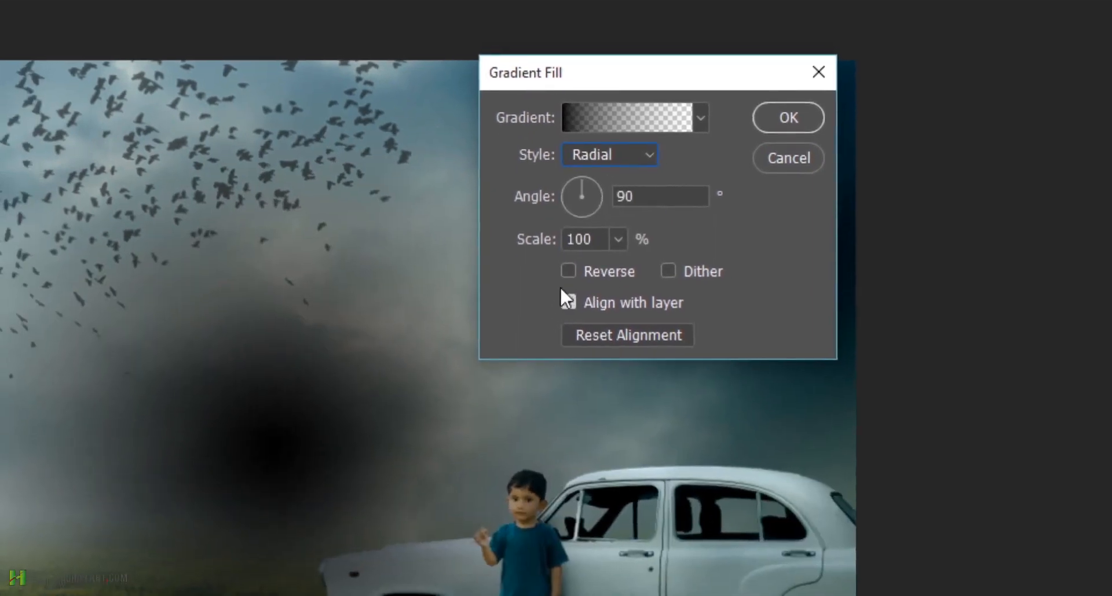
pyautogui.click(558, 295)
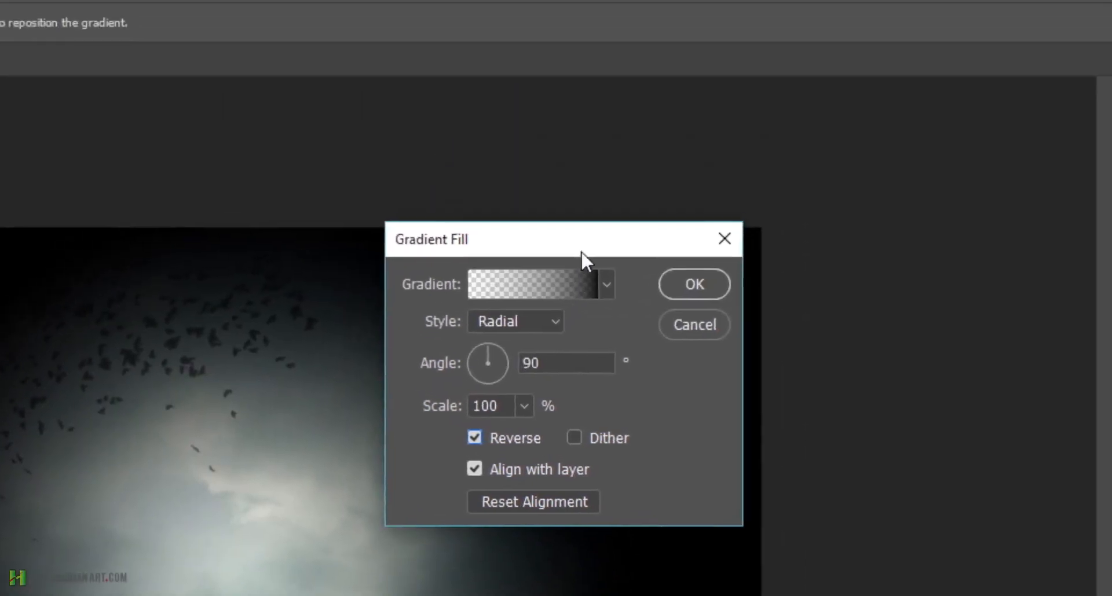
pyautogui.moveTo(582, 251); pyautogui.dragTo(989, 254)
pyautogui.click(524, 406)
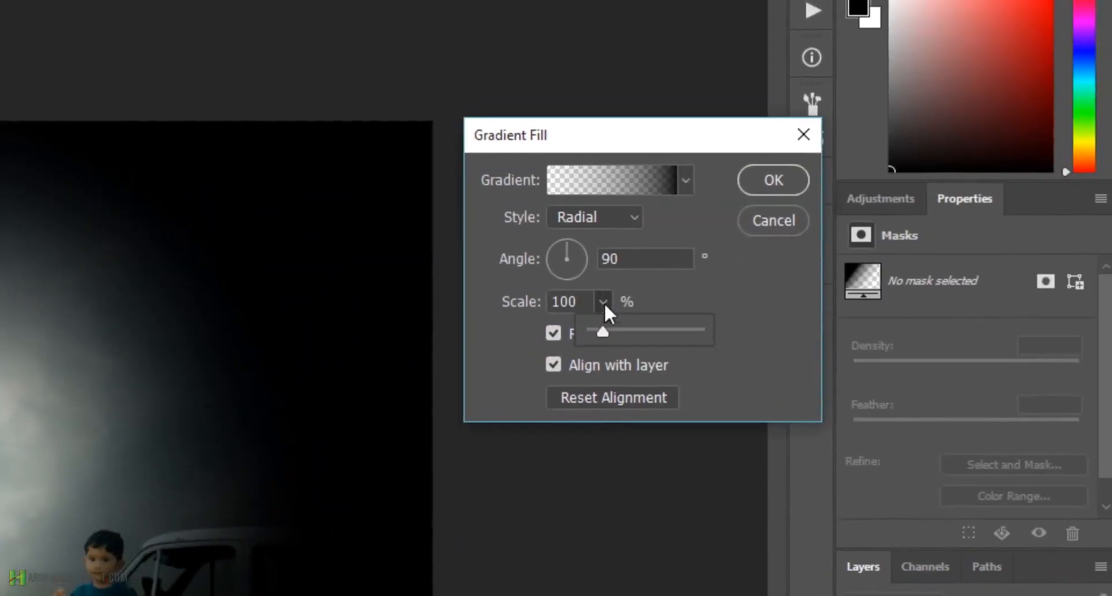
pyautogui.moveTo(603, 302); pyautogui.dragTo(635, 297)
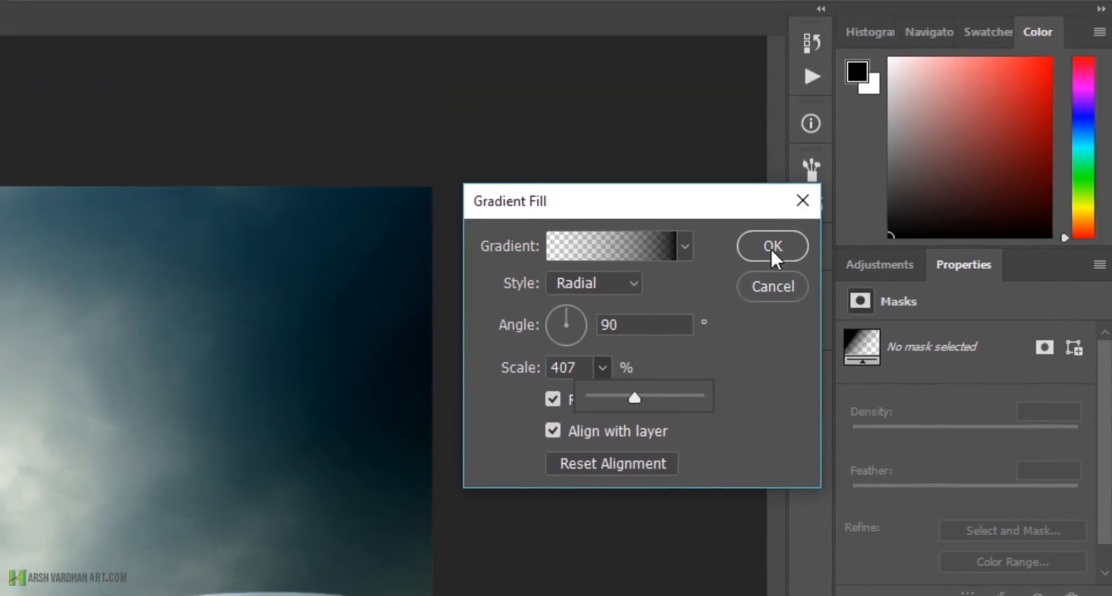
pyautogui.click(772, 145)
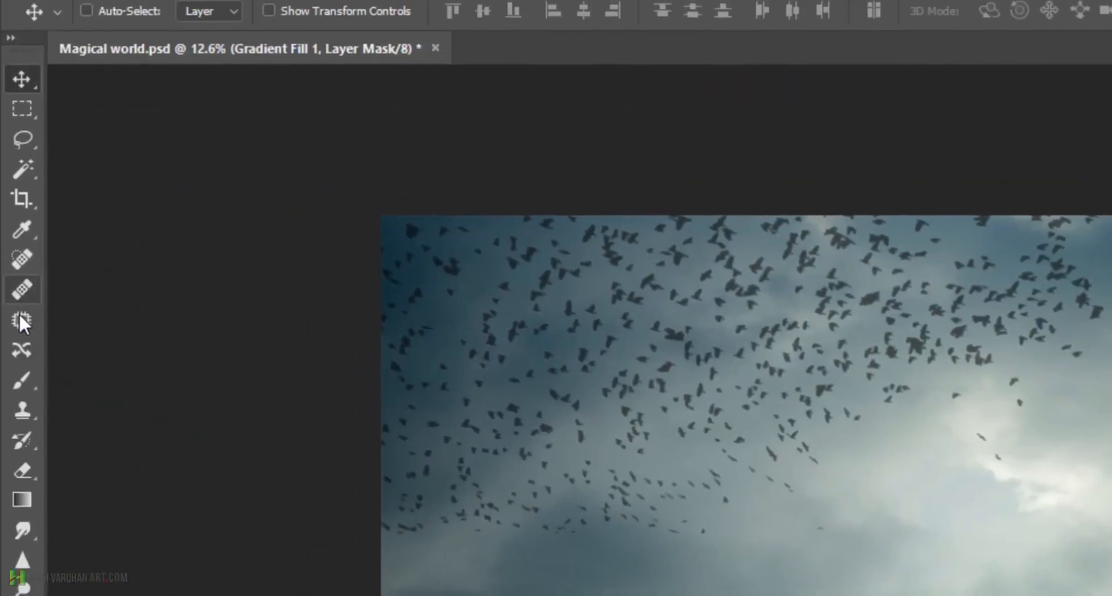
# Step: Set up a much larger soft brush with 0% hardness and black as foreground colour for painting on the Gradient Fill 1 mask
pyautogui.click(22, 381)
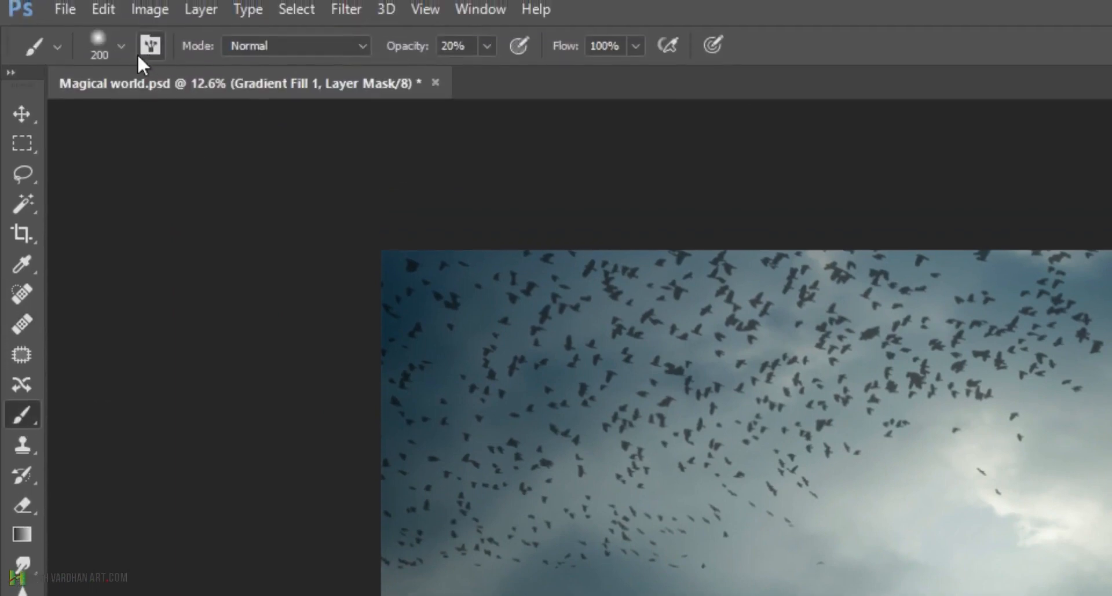
pyautogui.click(123, 11)
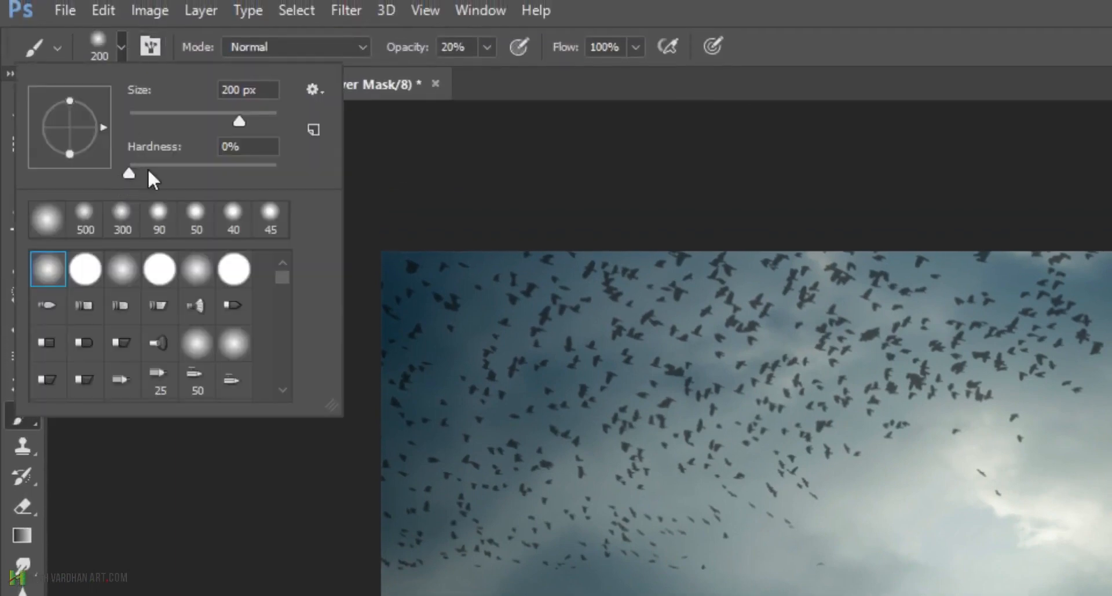
pyautogui.click(965, 45)
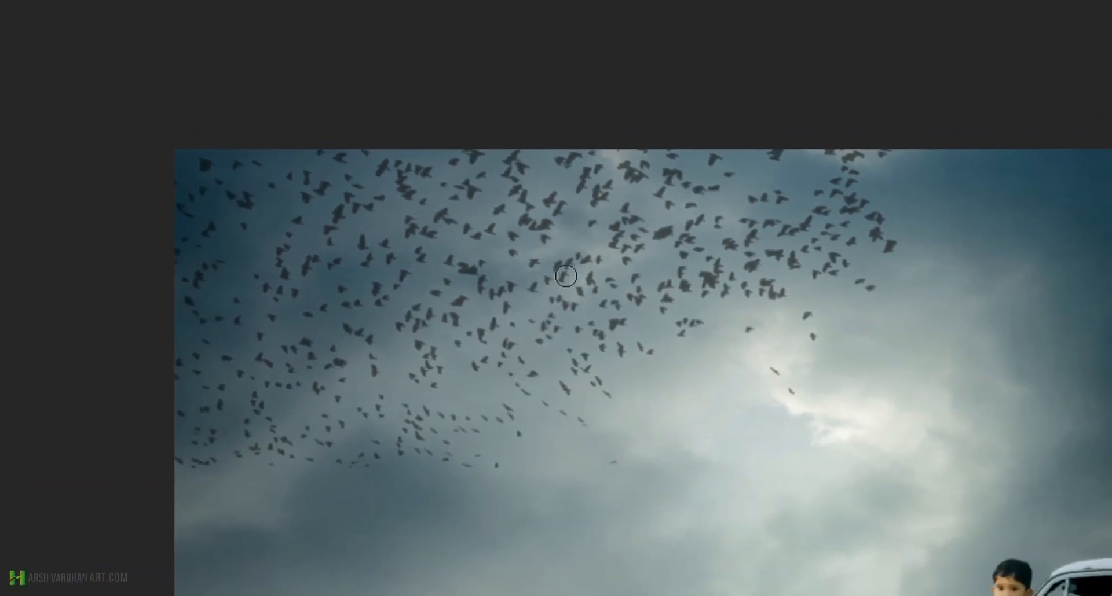
pyautogui.press(']')
pyautogui.press(']')
pyautogui.press(']')
pyautogui.press(']')
pyautogui.press(']')
pyautogui.press(']')
pyautogui.press(']')
pyautogui.press(']')
pyautogui.press(']')
pyautogui.press(']')
pyautogui.press(']')
pyautogui.press(']')
pyautogui.press(']')
pyautogui.press(']')
pyautogui.press(']')
pyautogui.press(']')
pyautogui.press(']')
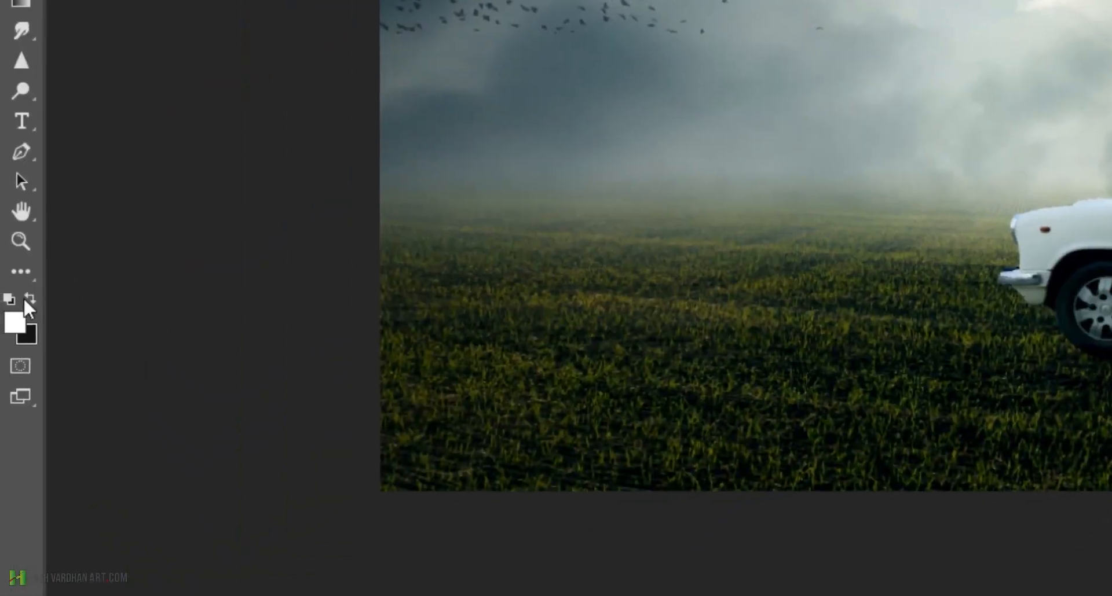
pyautogui.click(28, 299)
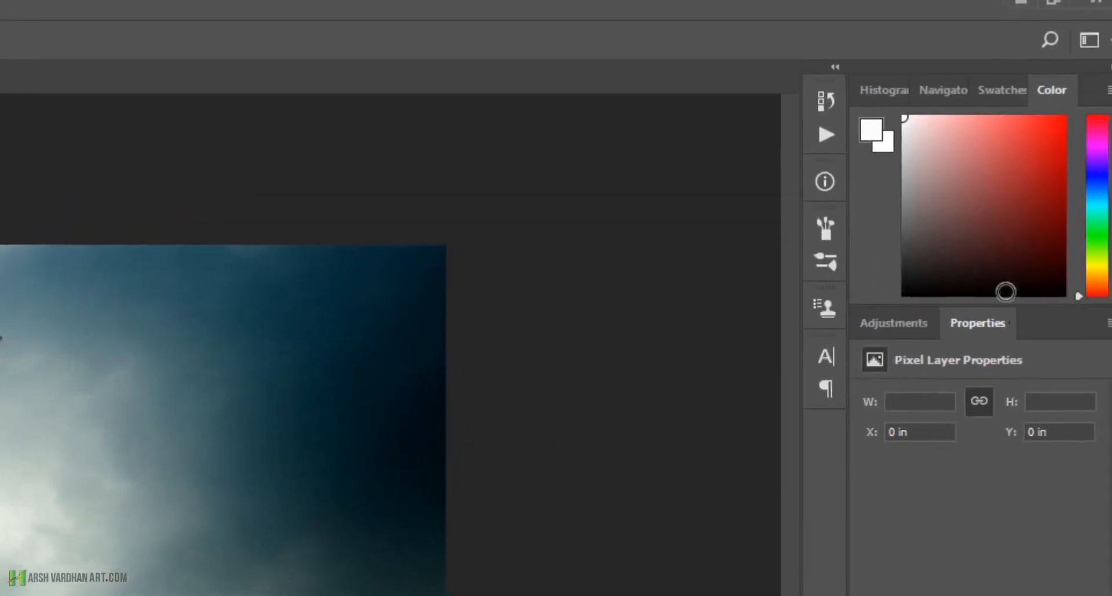
# Step: Choose a light orange swatch as the brush colour and paint a soft glow over the sky's bright centre on Layer 1
pyautogui.click(1005, 91)
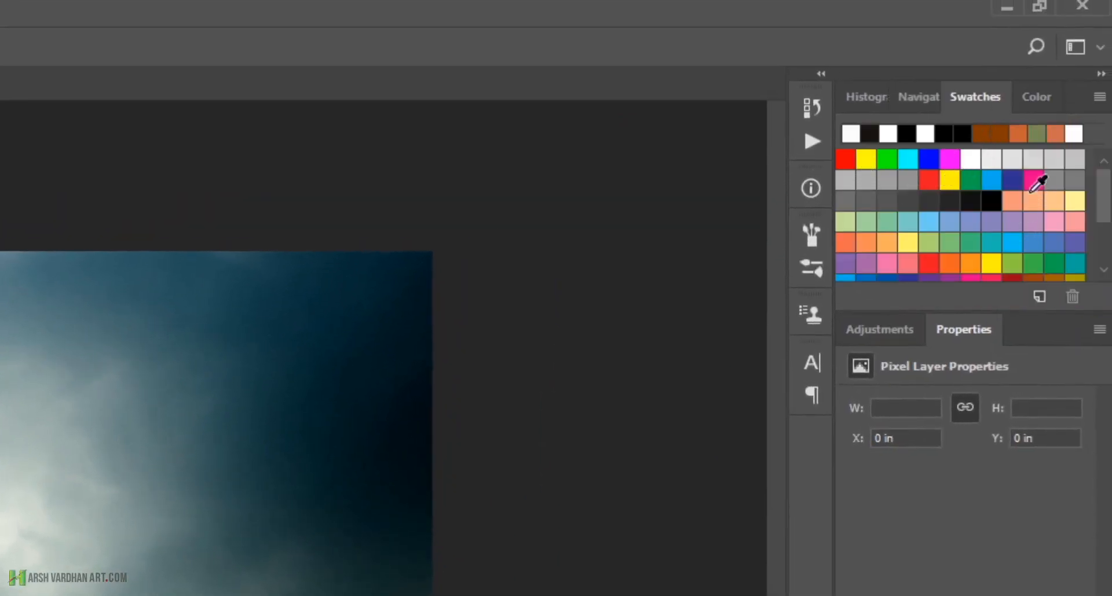
pyautogui.scroll(-1, 1027, 208)
pyautogui.click(952, 245)
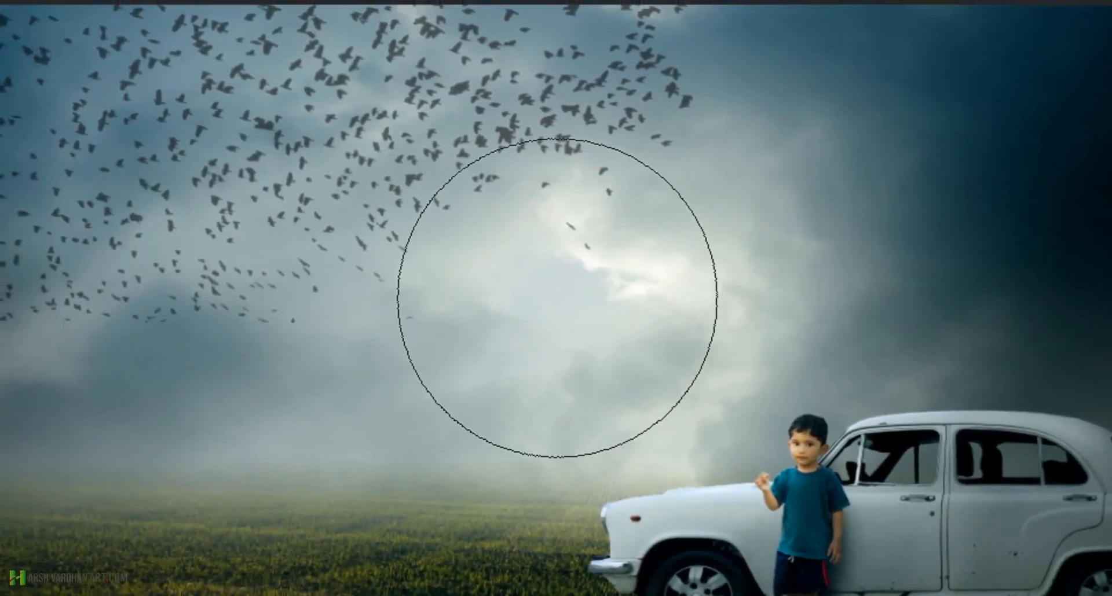
pyautogui.click(557, 298)
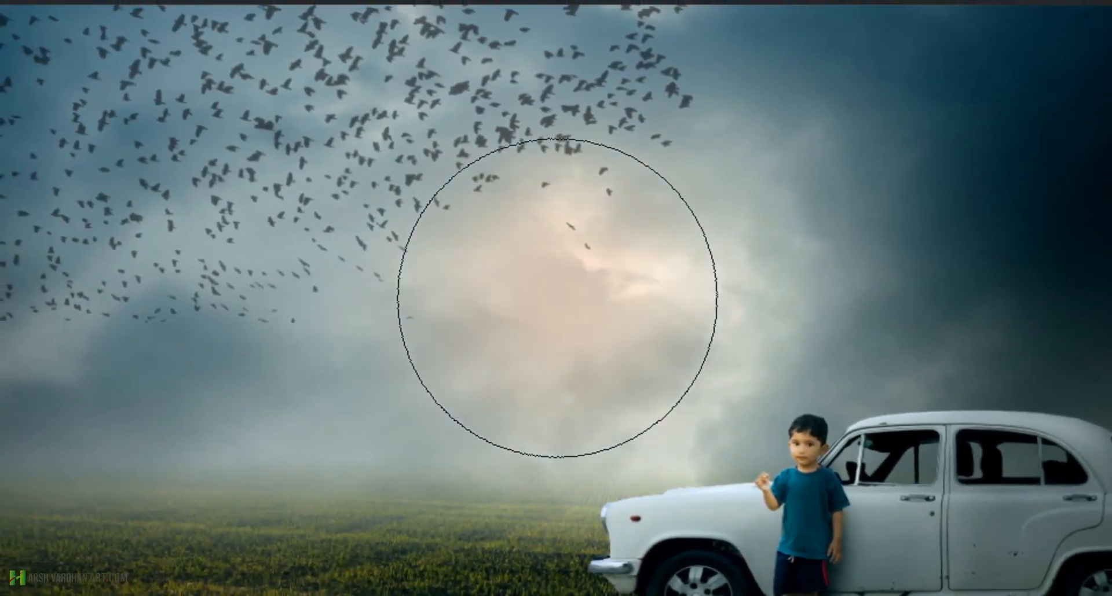
pyautogui.click(557, 299)
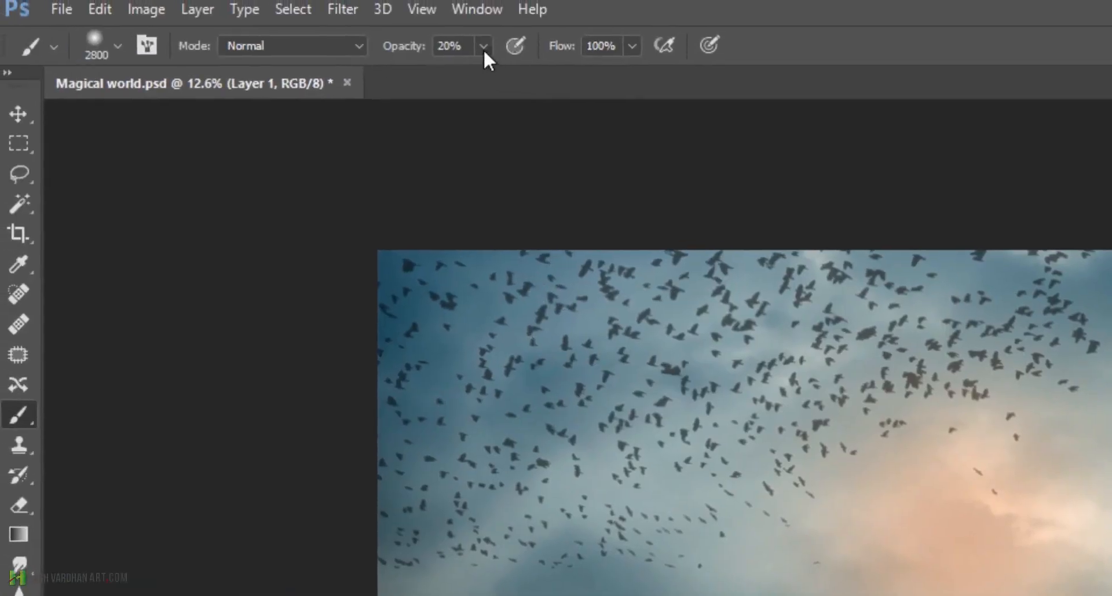
# Step: Adjust the brush opacity and add another dab of orange to the glow in the sky
pyautogui.click(484, 49)
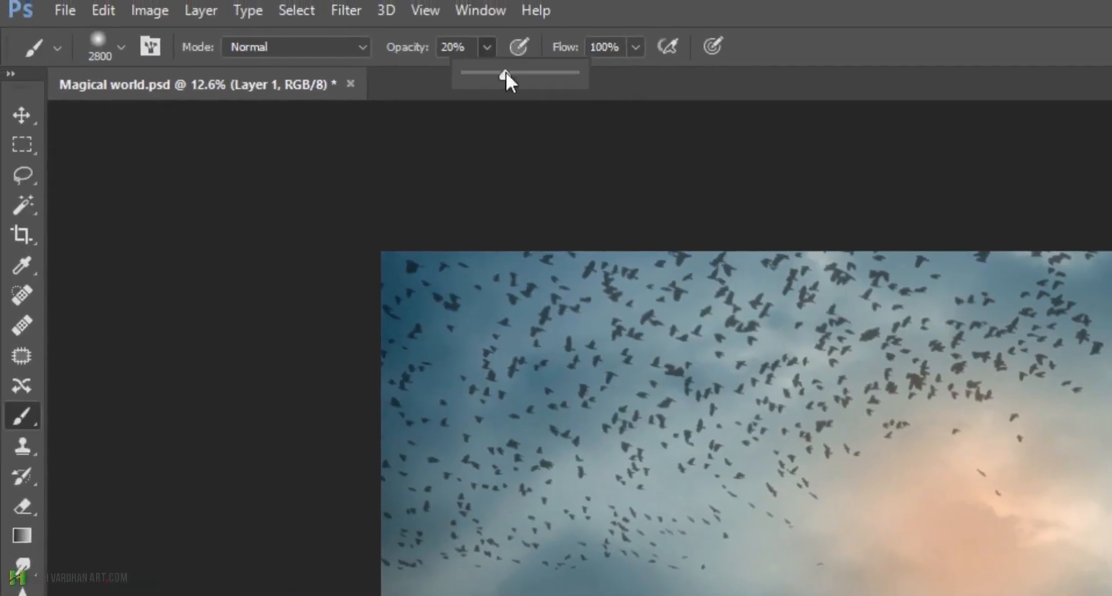
pyautogui.moveTo(506, 73); pyautogui.dragTo(670, 15)
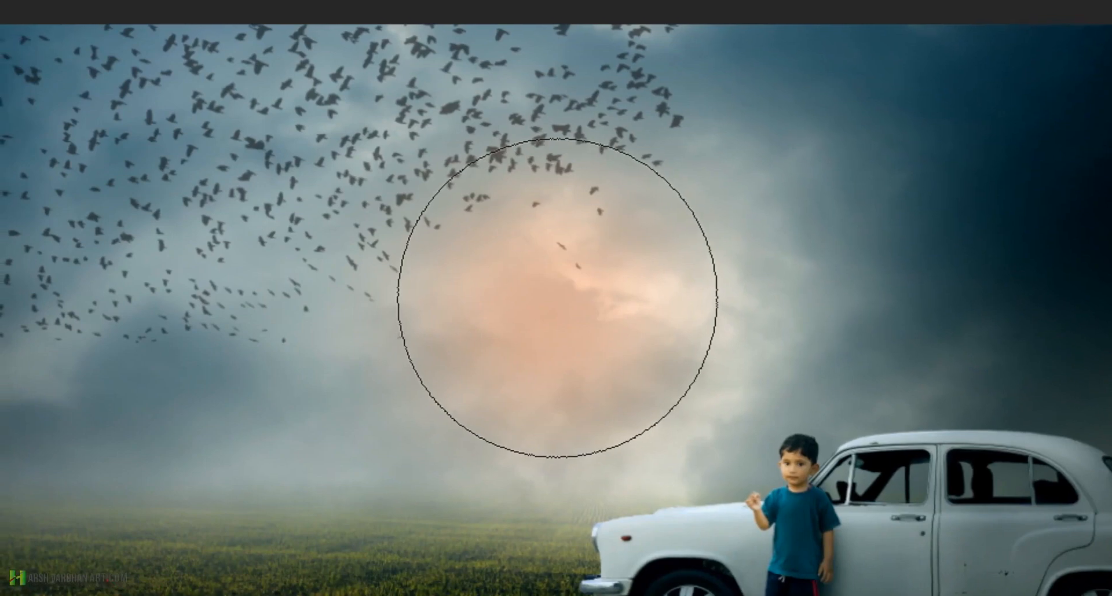
pyautogui.click(637, 273)
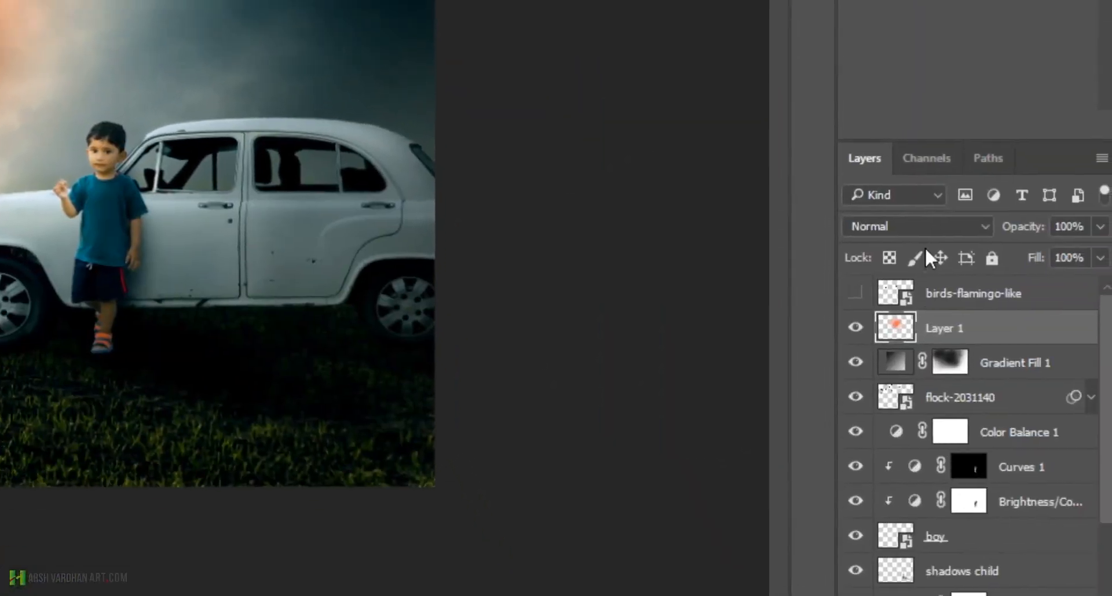
# Step: Try the Linear Dodge (Add) and Color Dodge blend modes on Layer 1
pyautogui.click(938, 295)
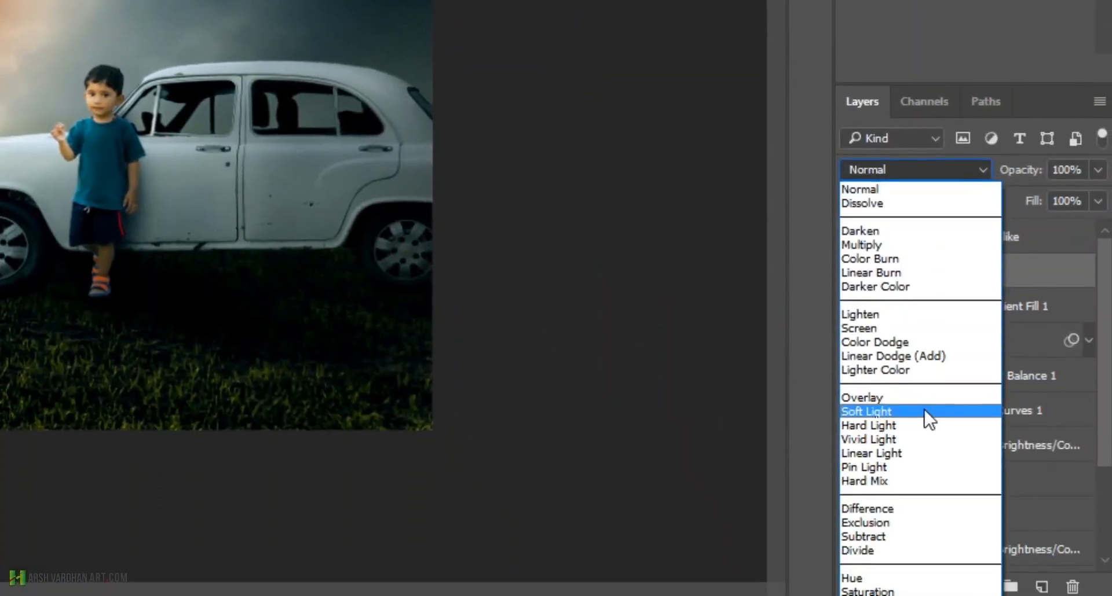
pyautogui.click(898, 358)
pyautogui.click(950, 169)
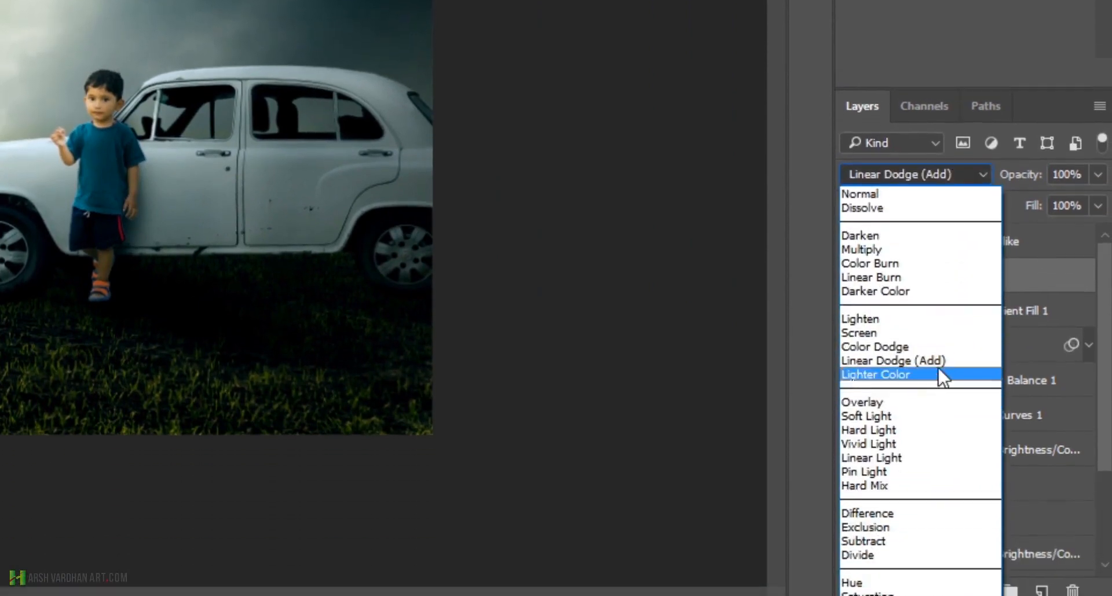
pyautogui.click(941, 346)
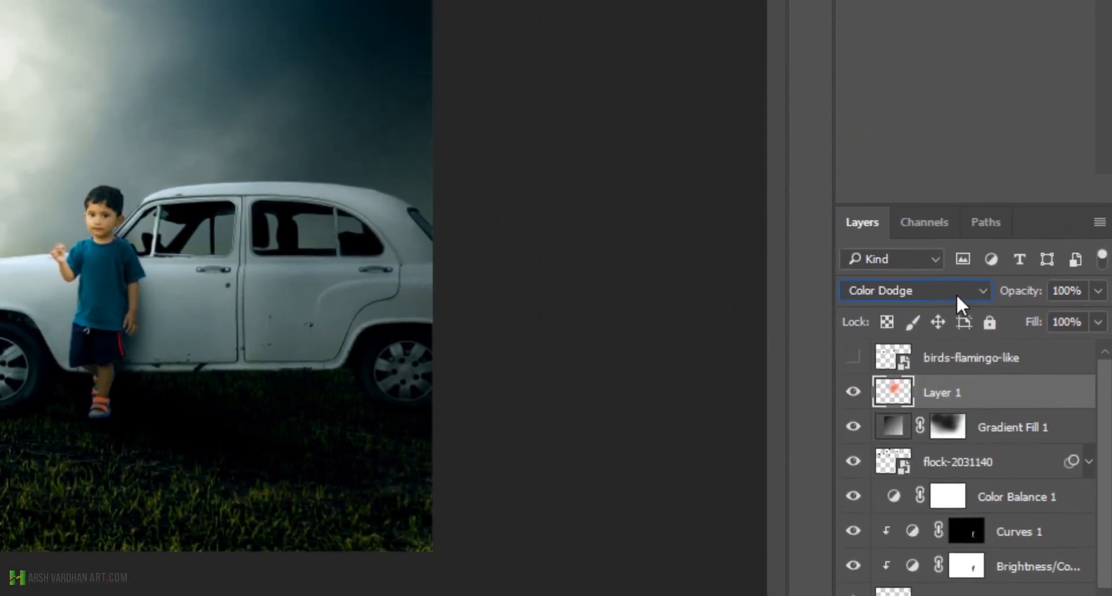
# Step: Set Layer 1's blend mode to Overlay
pyautogui.click(958, 176)
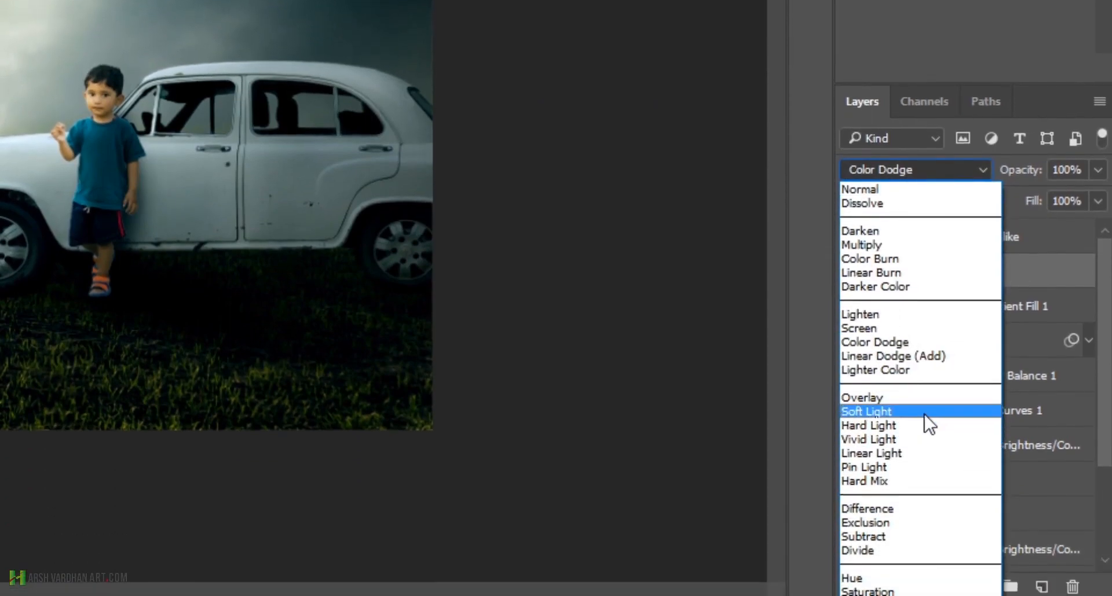
pyautogui.click(926, 397)
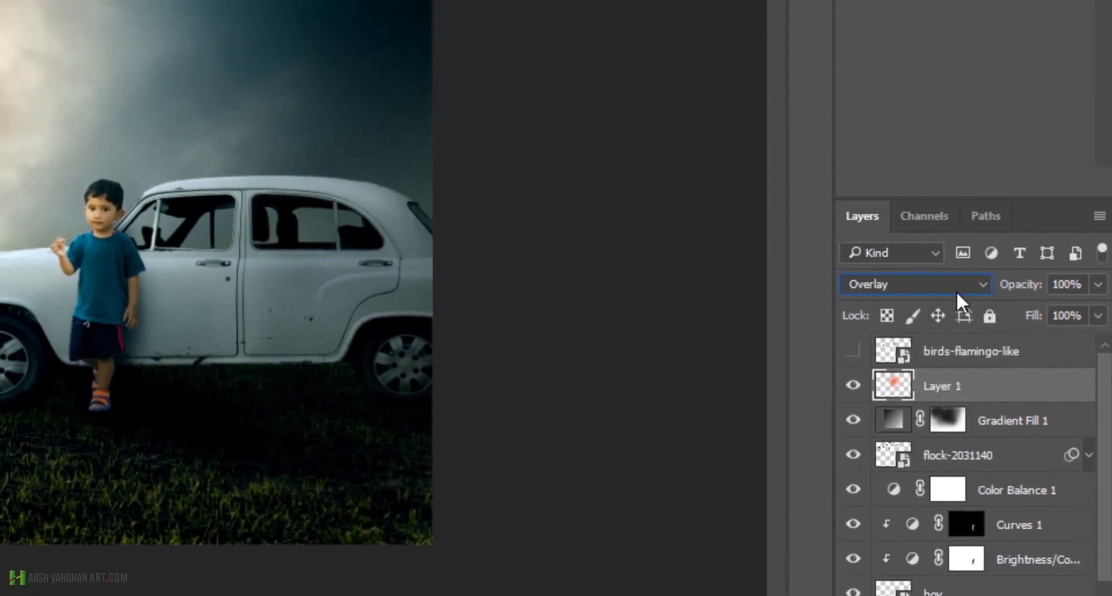
# Step: Try the Soft Light and Hard Light blend modes on Layer 1 and return it to Overlay
pyautogui.click(955, 170)
pyautogui.click(938, 534)
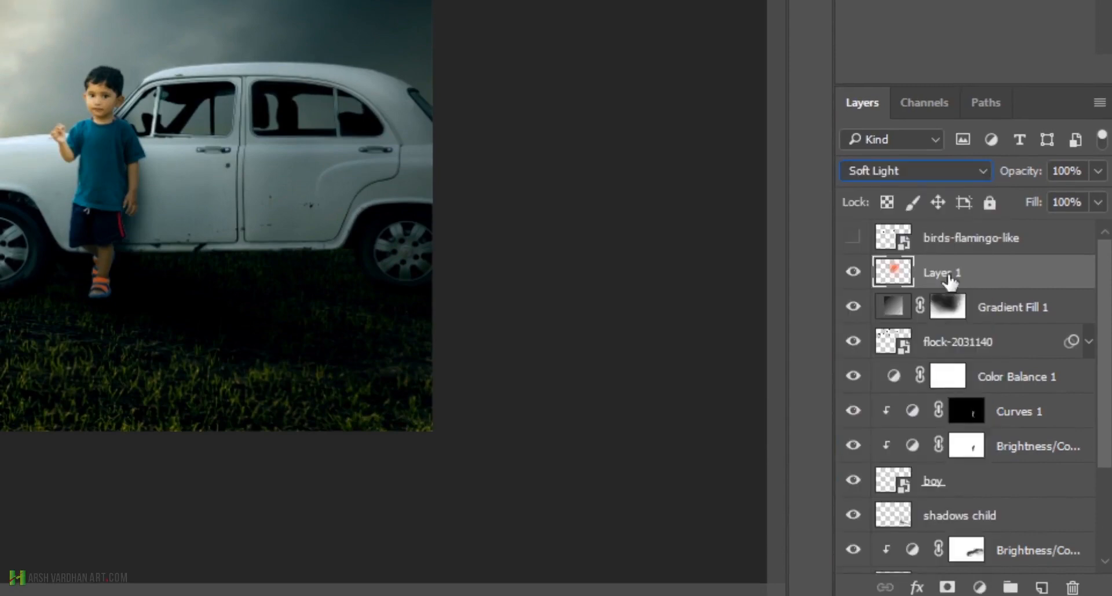
pyautogui.click(961, 262)
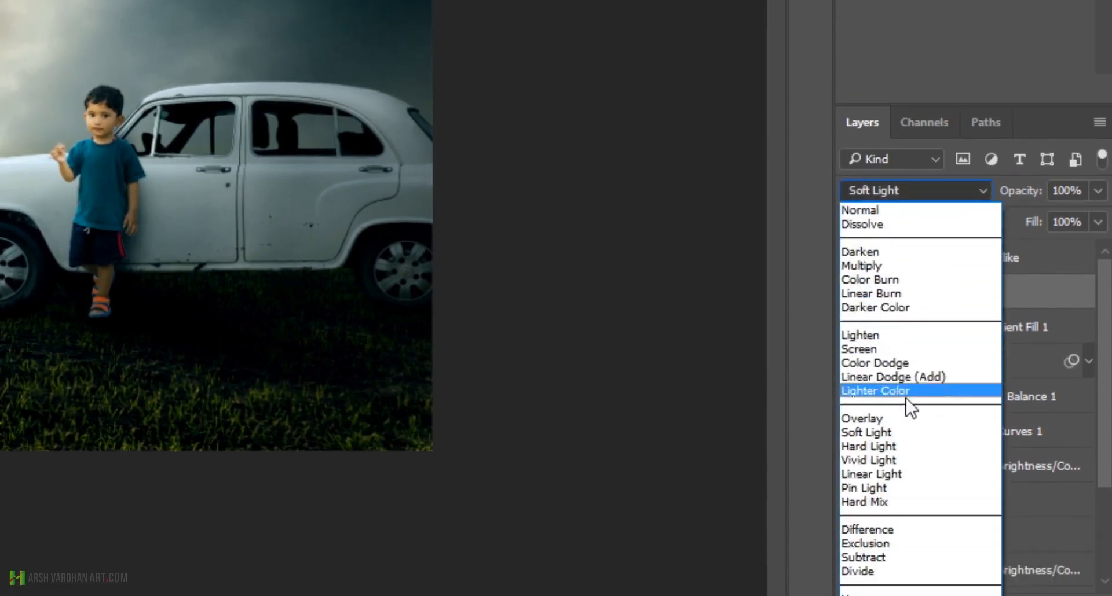
pyautogui.click(877, 428)
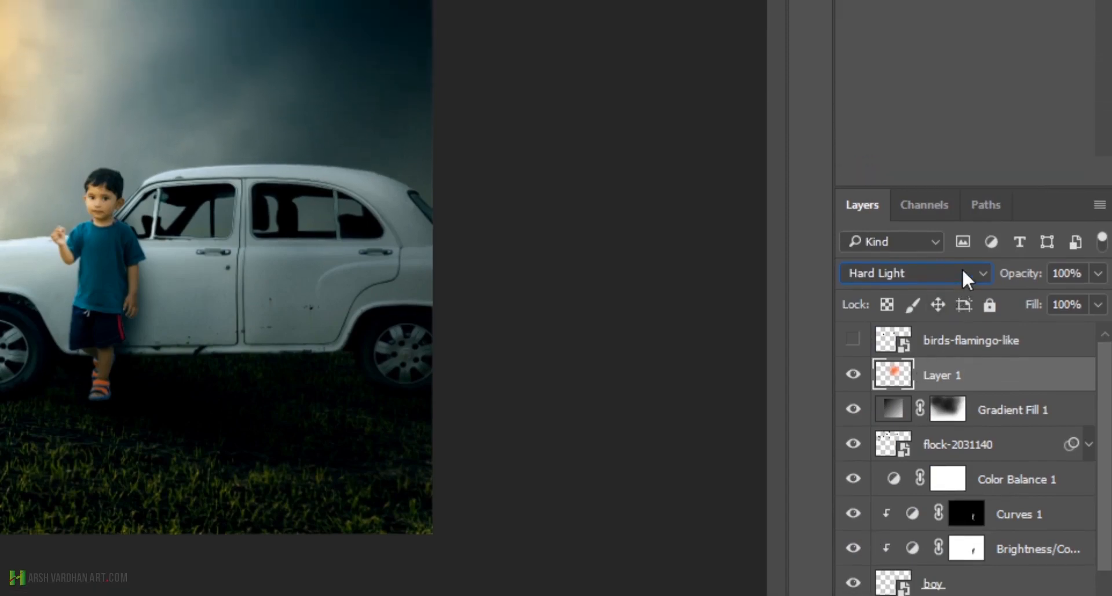
pyautogui.click(964, 169)
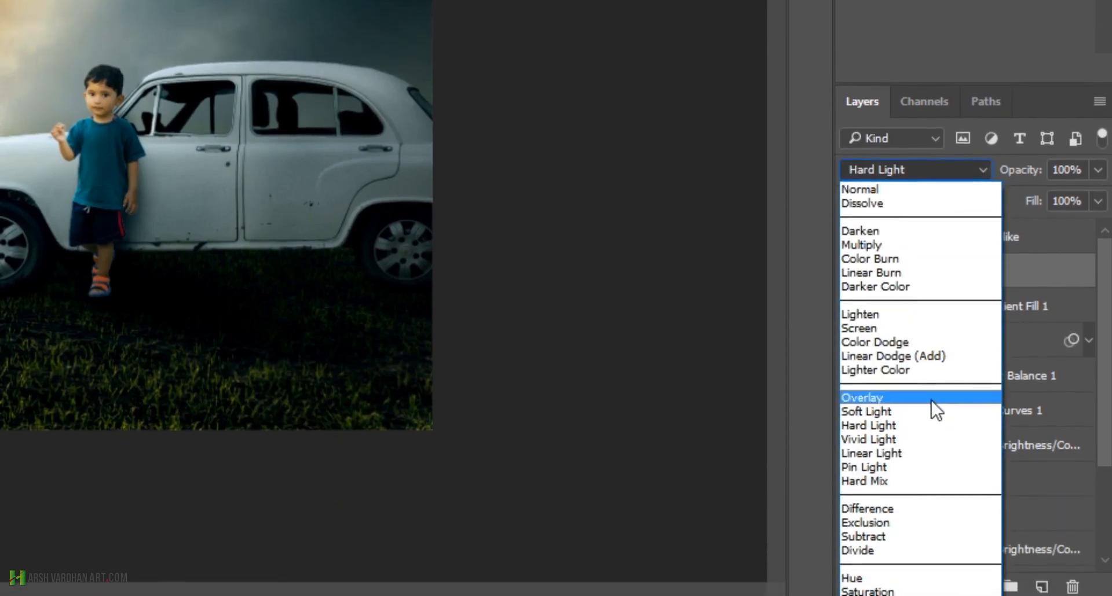
pyautogui.click(933, 532)
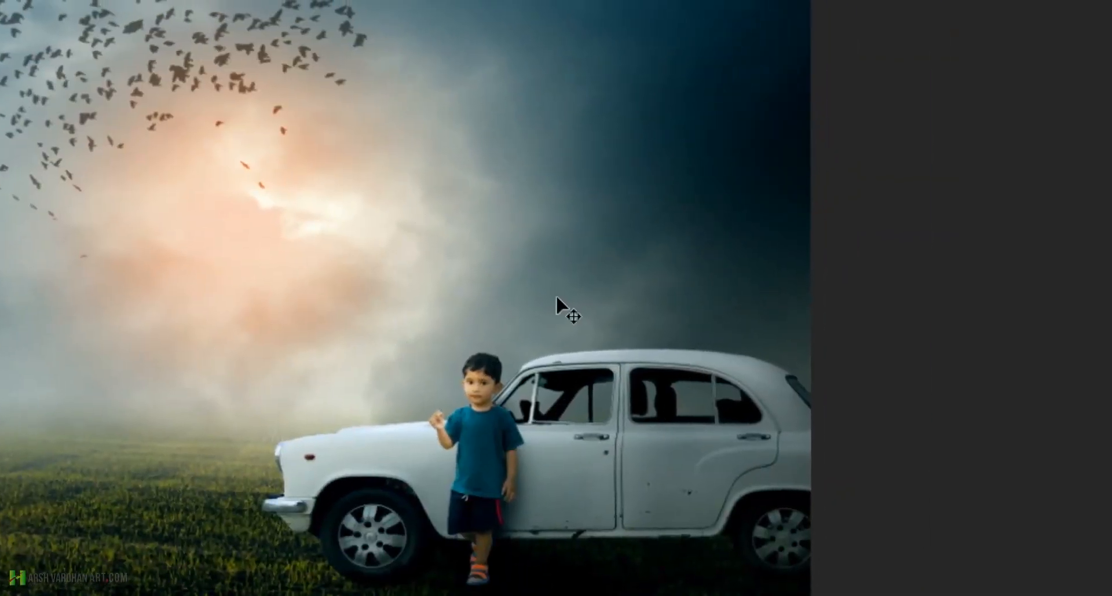
# Step: Enlarge the orange glow on Layer 1 with Free Transform so it spreads over more of the sky, keeping it around the bright centre
pyautogui.hotkey('ctrl', 't')
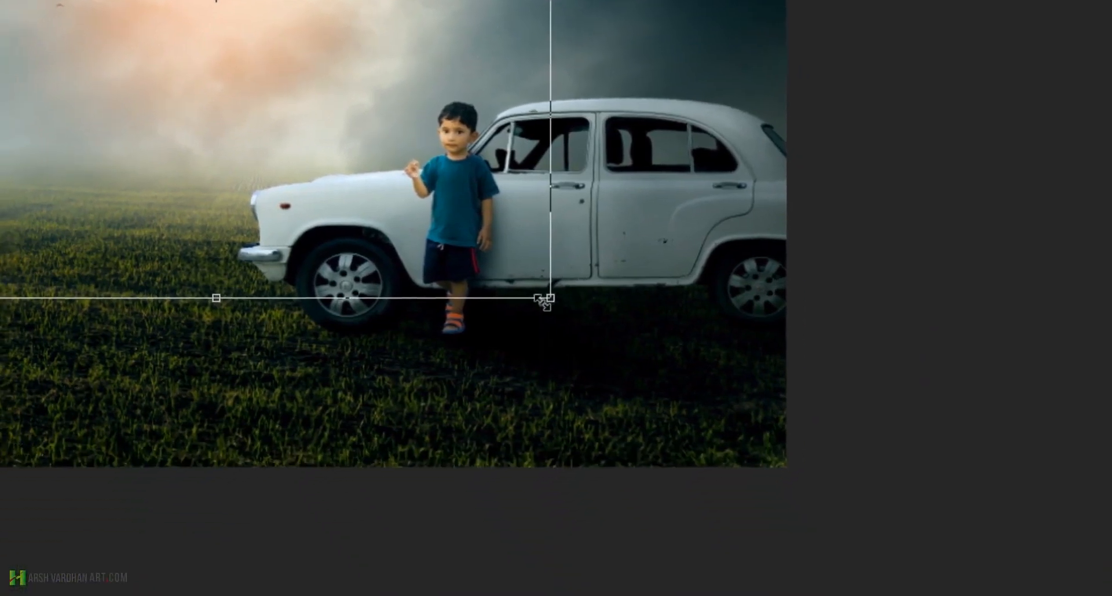
pyautogui.moveTo(558, 298); pyautogui.dragTo(798, 357)
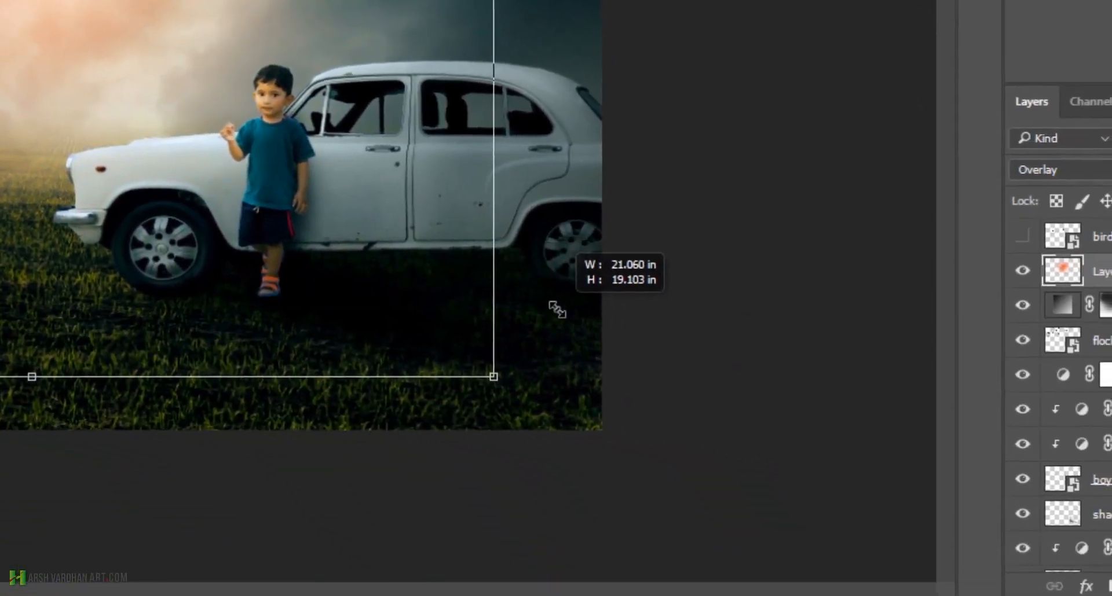
pyautogui.moveTo(565, 319); pyautogui.dragTo(499, 314)
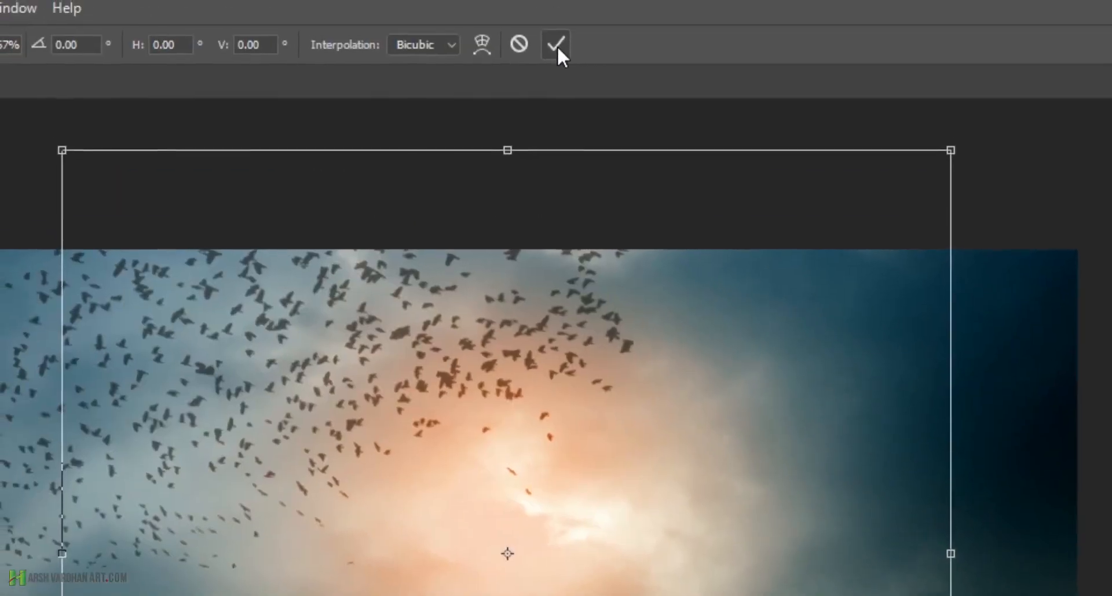
pyautogui.click(557, 46)
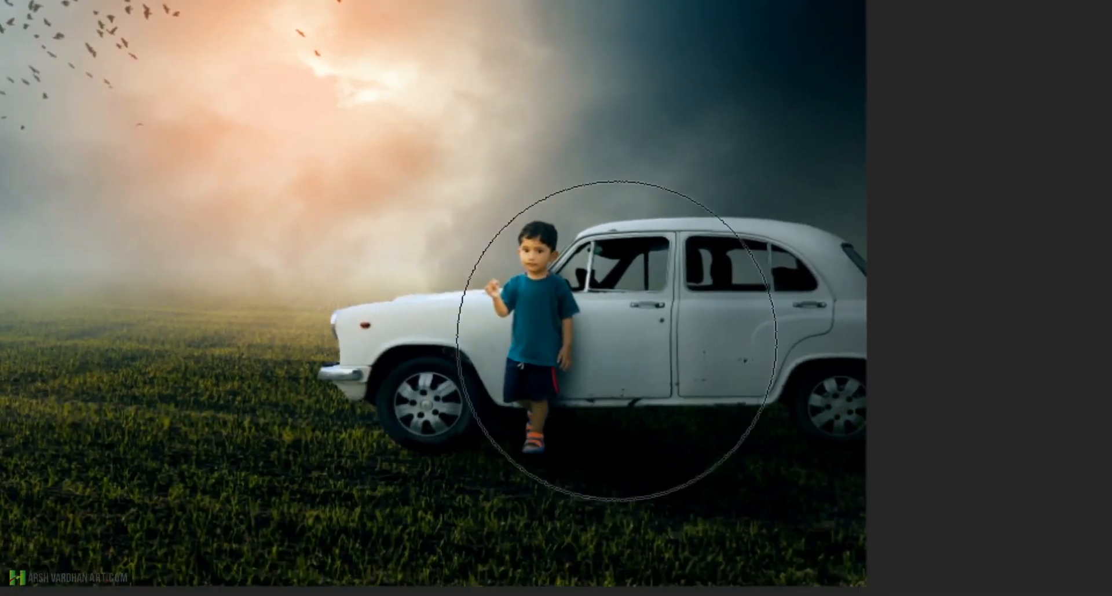
# Step: Compare the composite with Layer 1's orange glow hidden and shown
pyautogui.press('z')
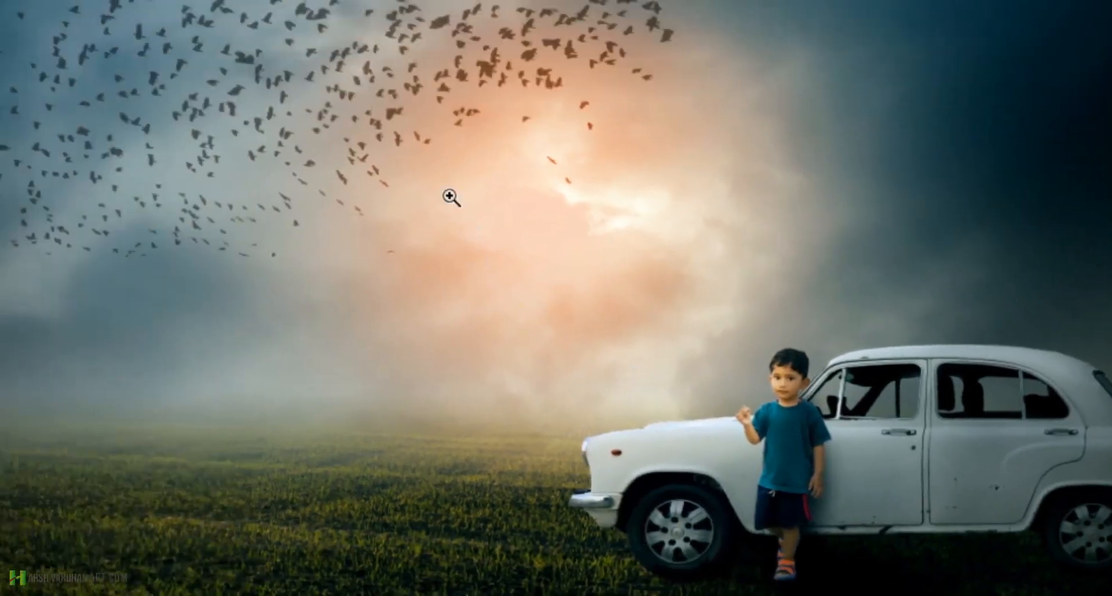
pyautogui.moveTo(362, 345); pyautogui.dragTo(567, 420)
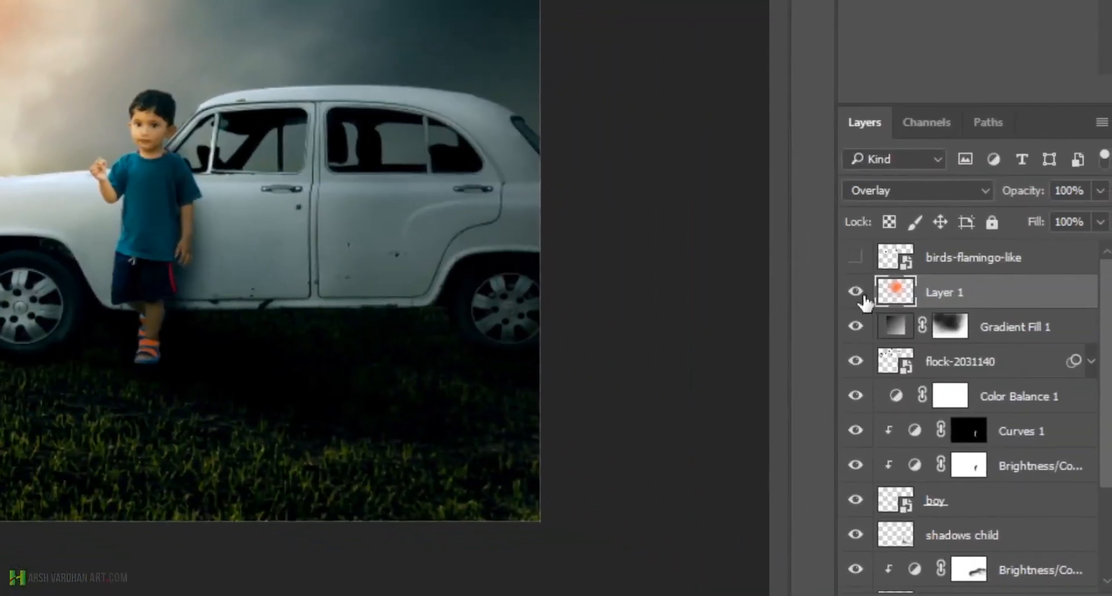
pyautogui.click(860, 295)
pyautogui.click(860, 295)
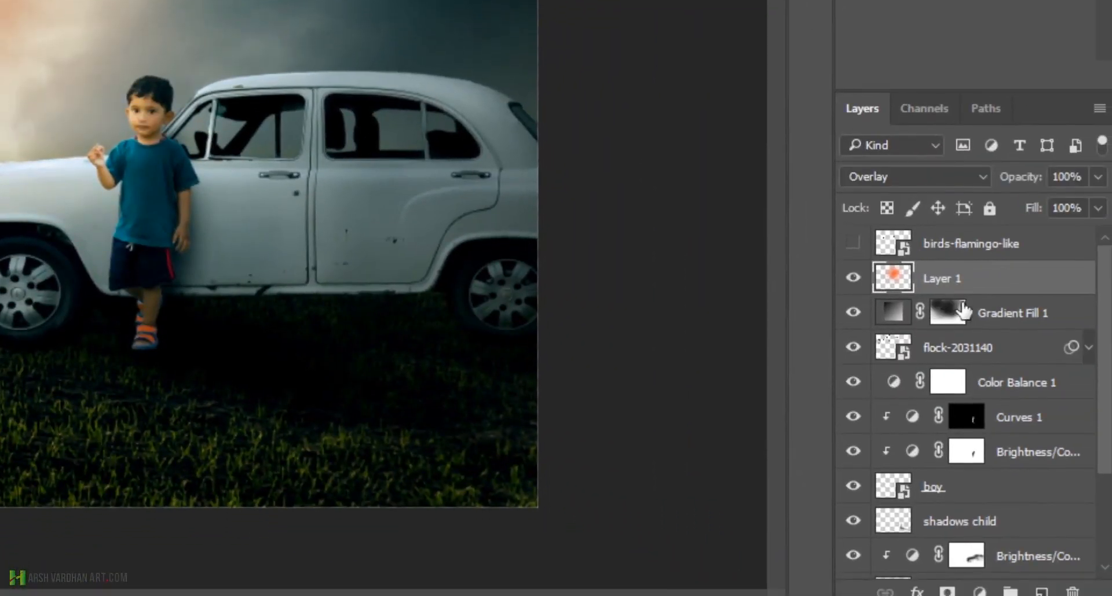
# Step: Rename Layer 1 as "red light"
pyautogui.doubleClick(942, 294)
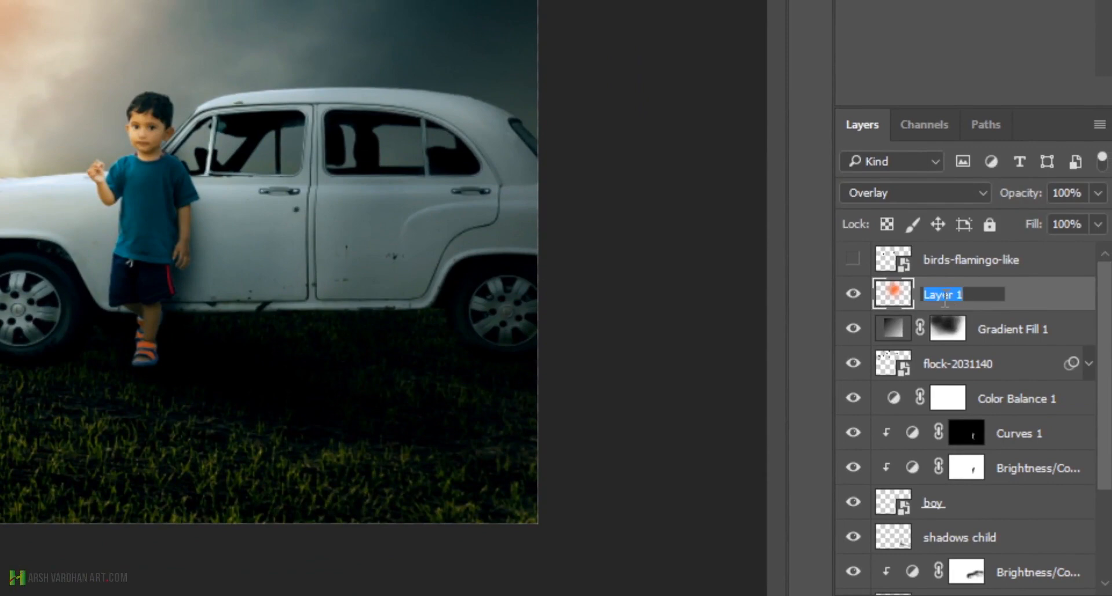
pyautogui.write('red lgiht')
pyautogui.press('Return')
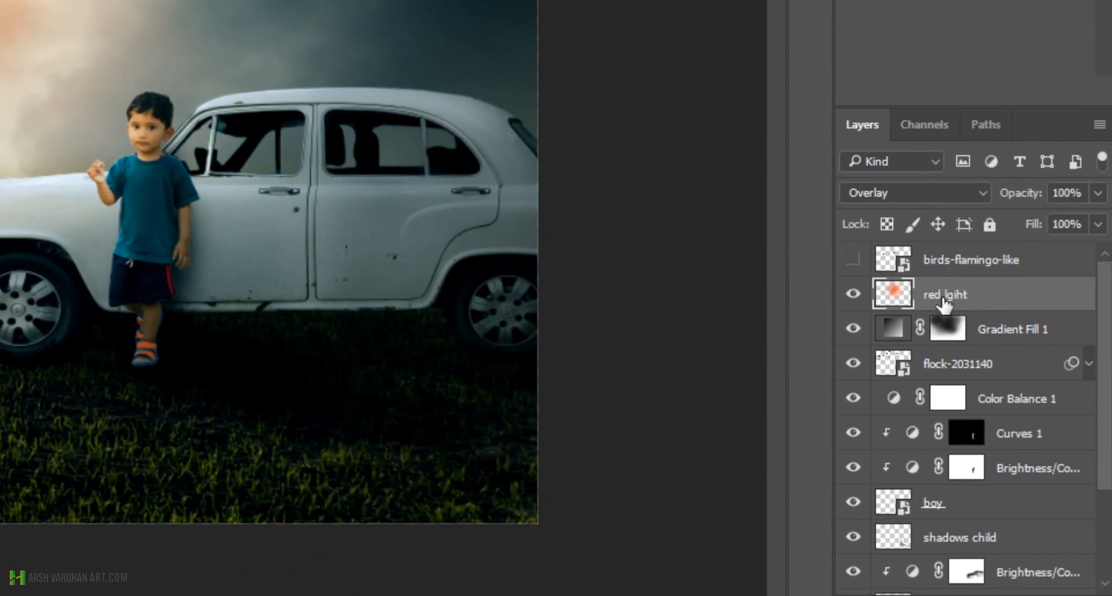
pyautogui.doubleClick(944, 296)
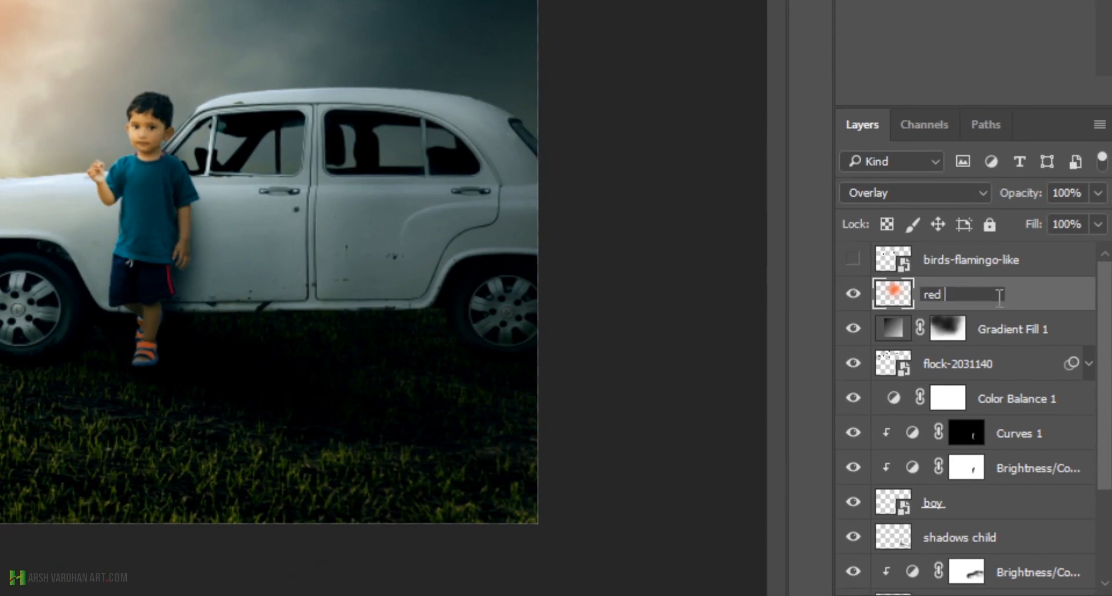
pyautogui.write('light')
pyautogui.press('Return')
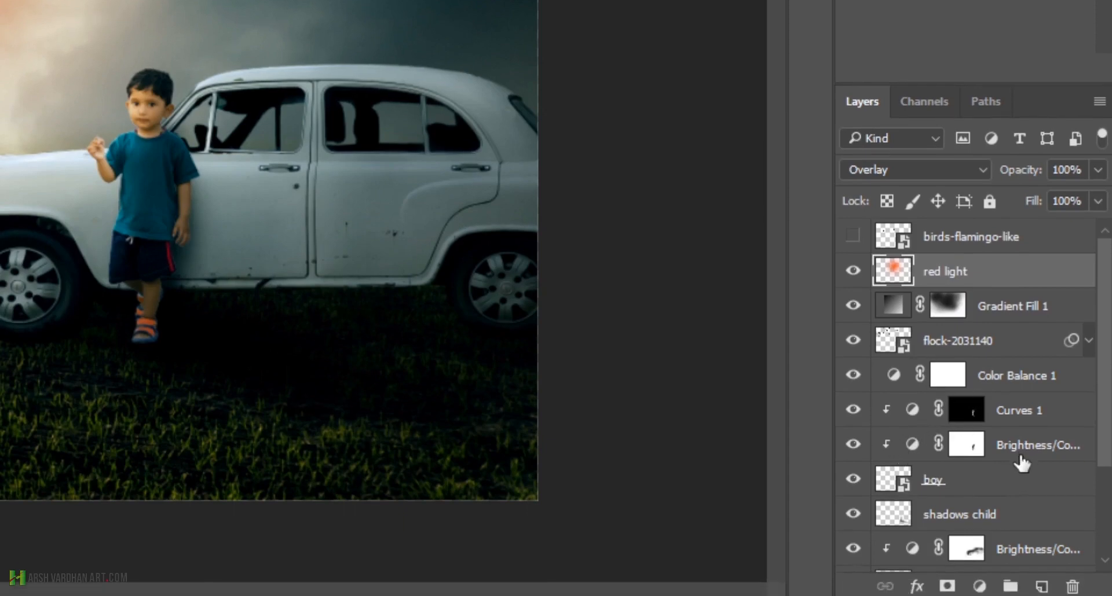
pyautogui.scroll(-4, 1017, 450)
pyautogui.scroll(4, 1018, 448)
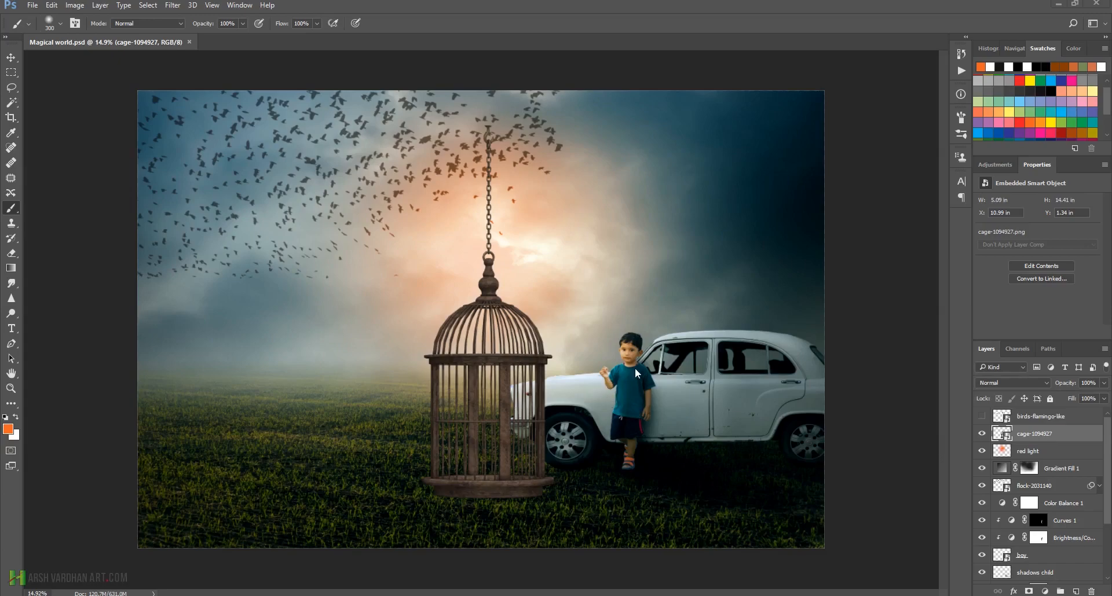
# Step: Scale the cage-1094927 layer down to about 23% and place the cage below the boy's raised hand
pyautogui.click(981, 436)
pyautogui.click(981, 435)
pyautogui.hotkey('ctrl', 't')
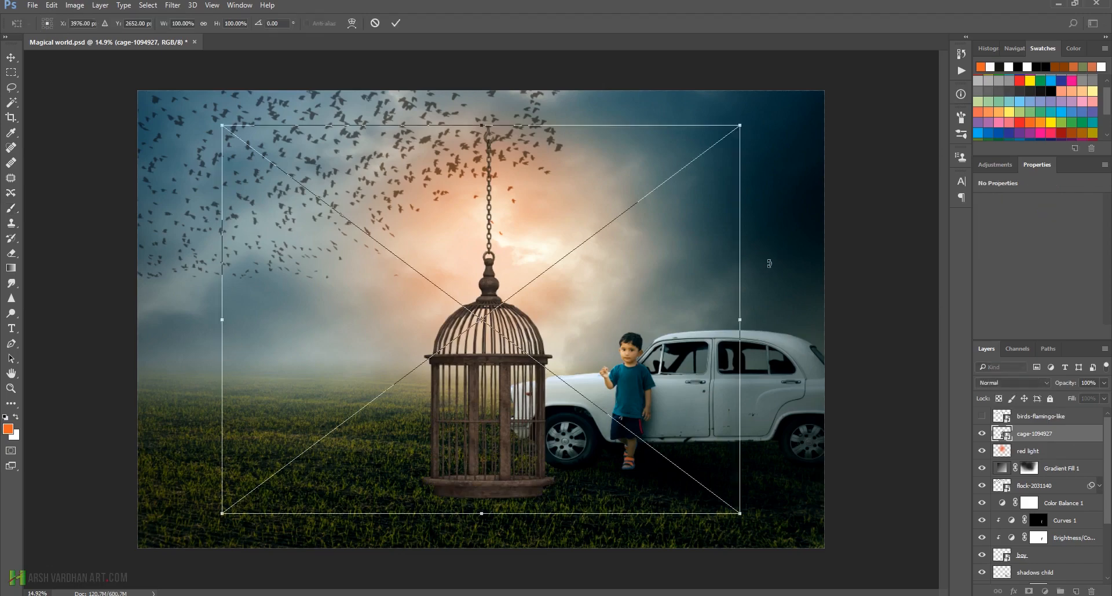
pyautogui.moveTo(723, 144); pyautogui.dragTo(544, 278)
pyautogui.moveTo(505, 333); pyautogui.dragTo(621, 397)
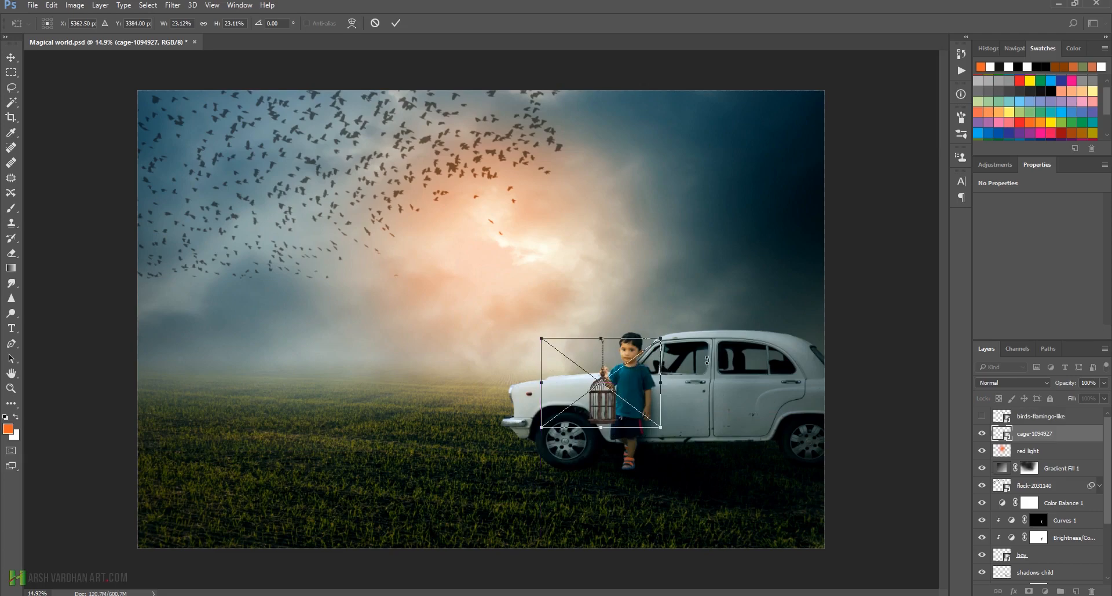
pyautogui.press('b')
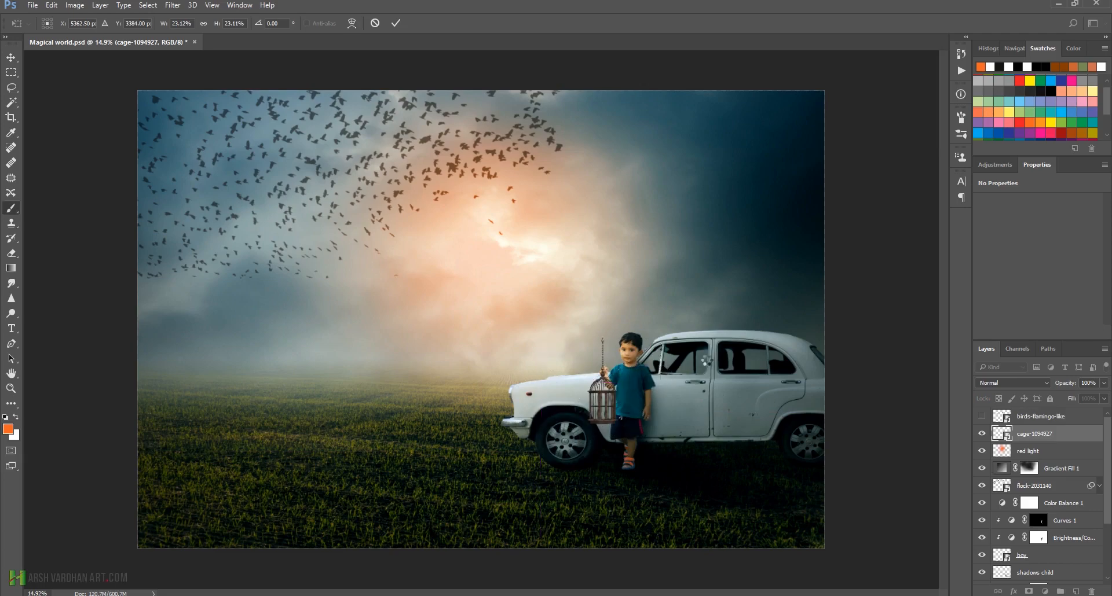
# Step: Shift the cage slightly towards the boy so its top ring lines up with his fingers
pyautogui.moveTo(679, 431); pyautogui.dragTo(712, 442)
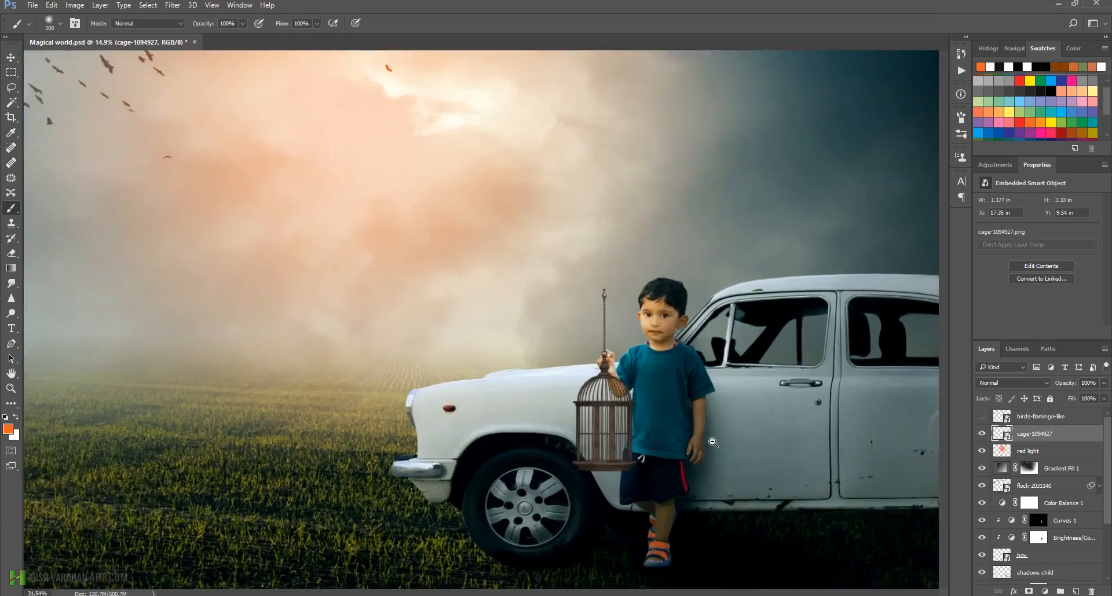
pyautogui.moveTo(613, 394)
pyautogui.mouseDown()
pyautogui.moveTo(702, 429)
pyautogui.moveTo(623, 382)
pyautogui.mouseUp()
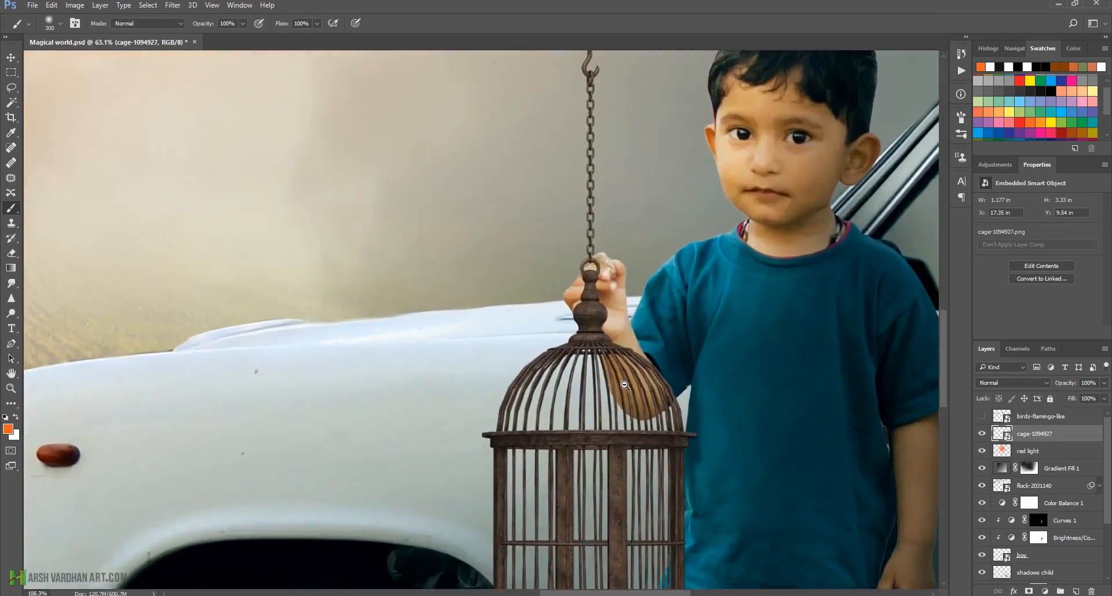
pyautogui.press('v')
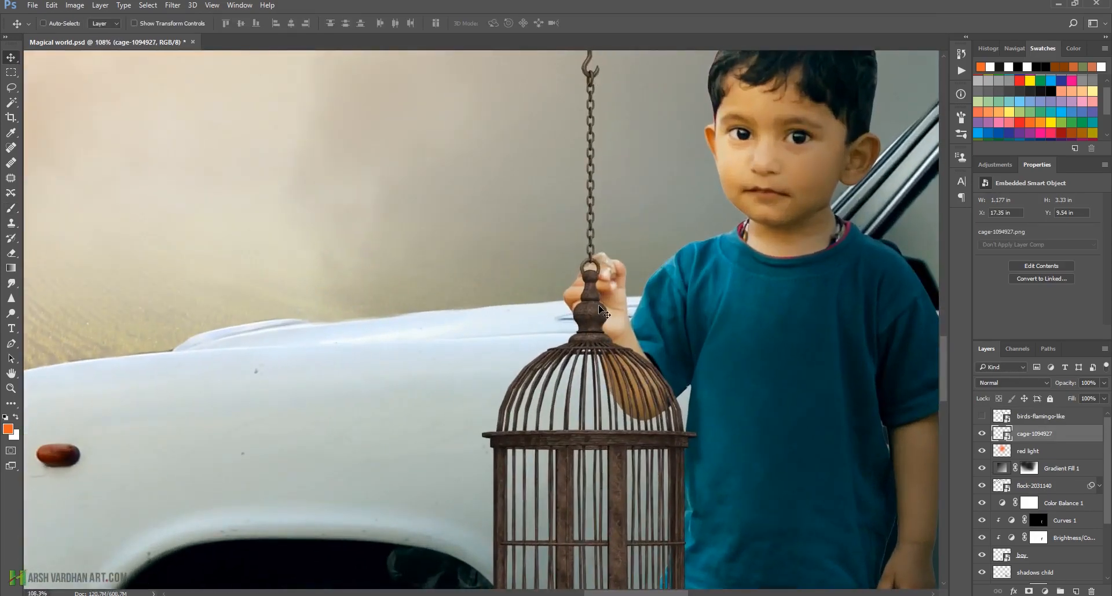
pyautogui.moveTo(584, 340); pyautogui.dragTo(604, 342)
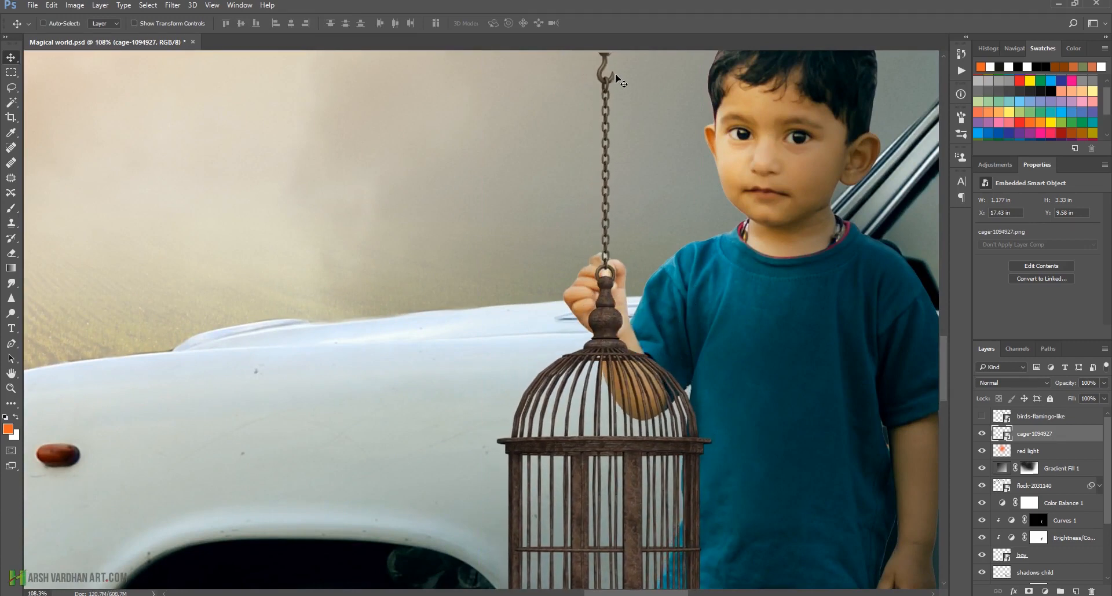
# Step: Add a layer mask to the cage layer and paint out the hook and chain above the boy's hand with a 200 px brush
pyautogui.scroll(-3, 602, 272)
pyautogui.scroll(5, 597, 272)
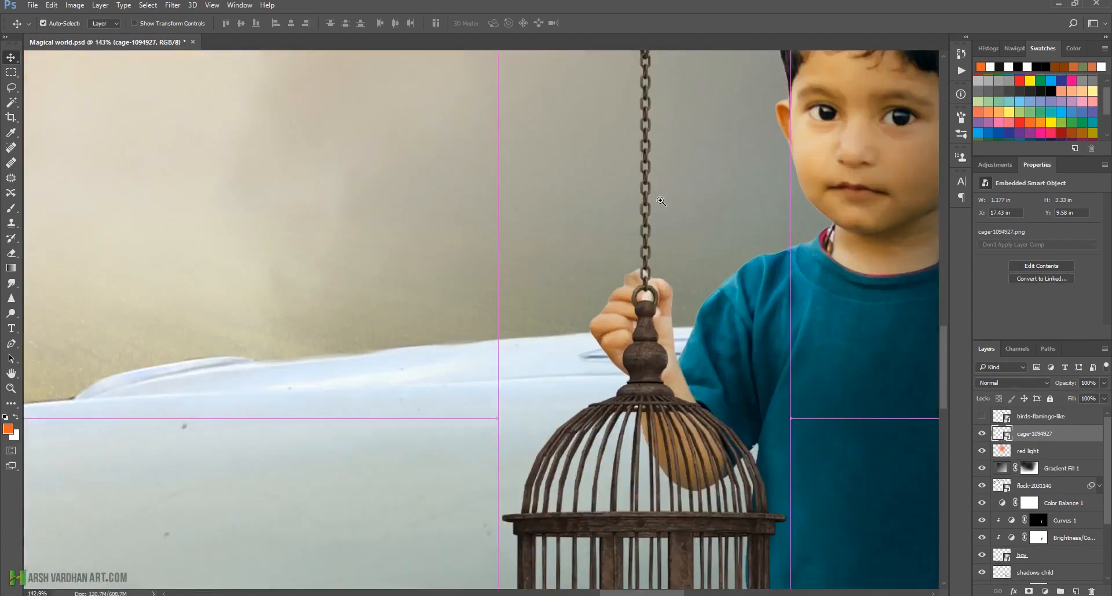
pyautogui.moveTo(598, 272); pyautogui.dragTo(596, 275)
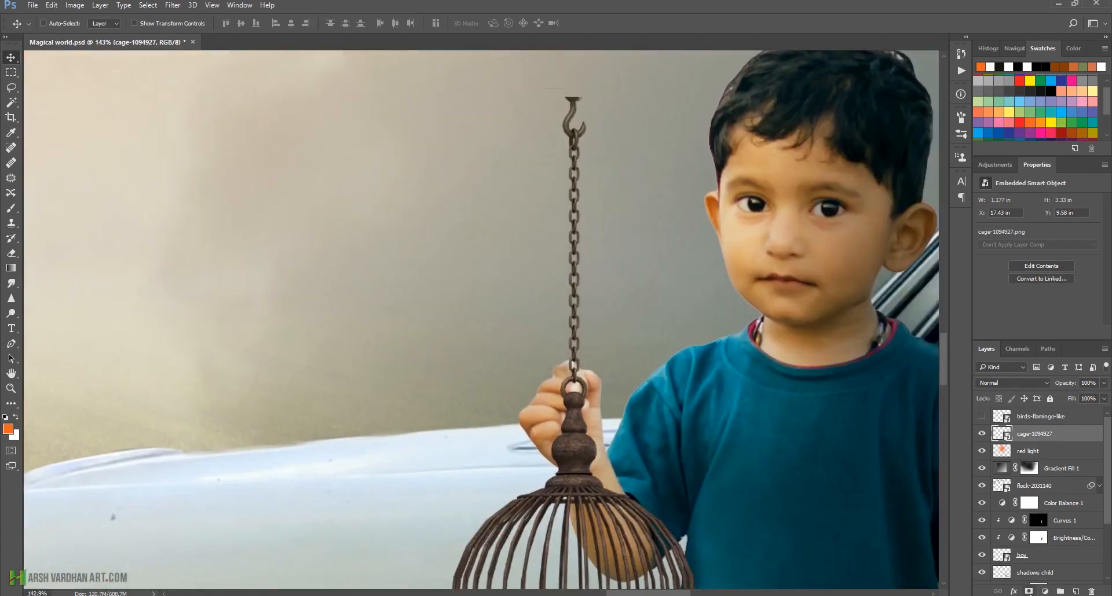
pyautogui.click(1028, 592)
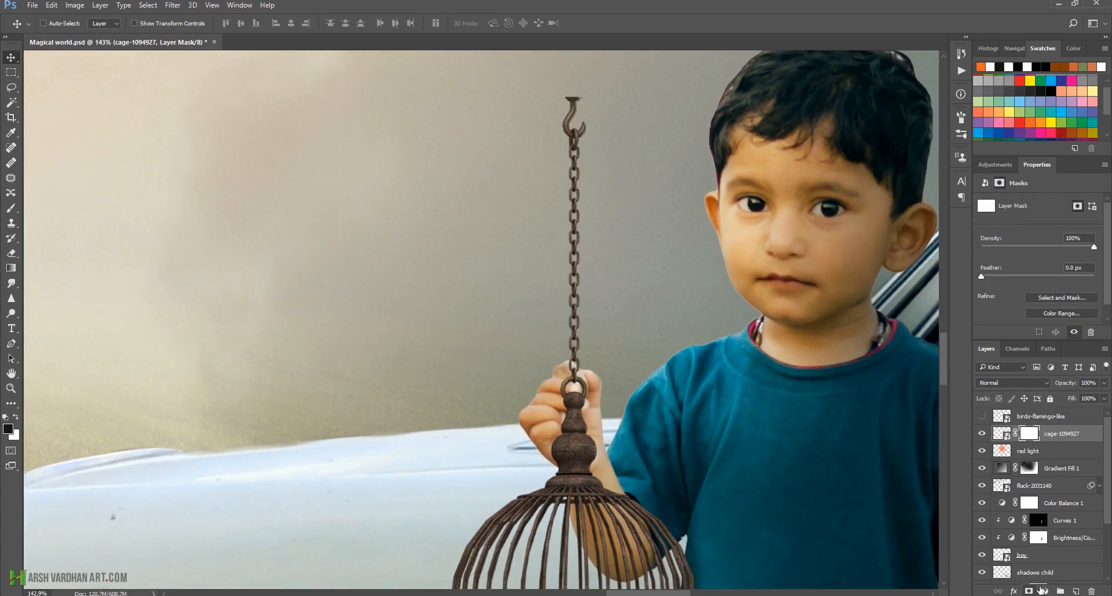
pyautogui.press('b')
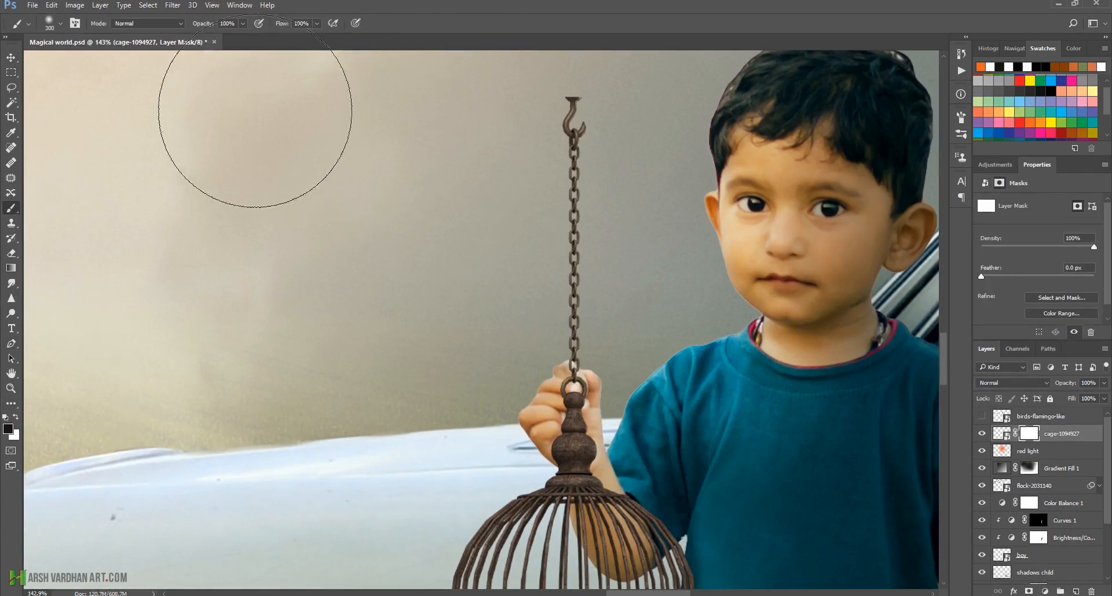
pyautogui.press('[')
pyautogui.press('[')
pyautogui.press('[')
pyautogui.press('[')
pyautogui.press('[')
pyautogui.press('[')
pyautogui.press('[')
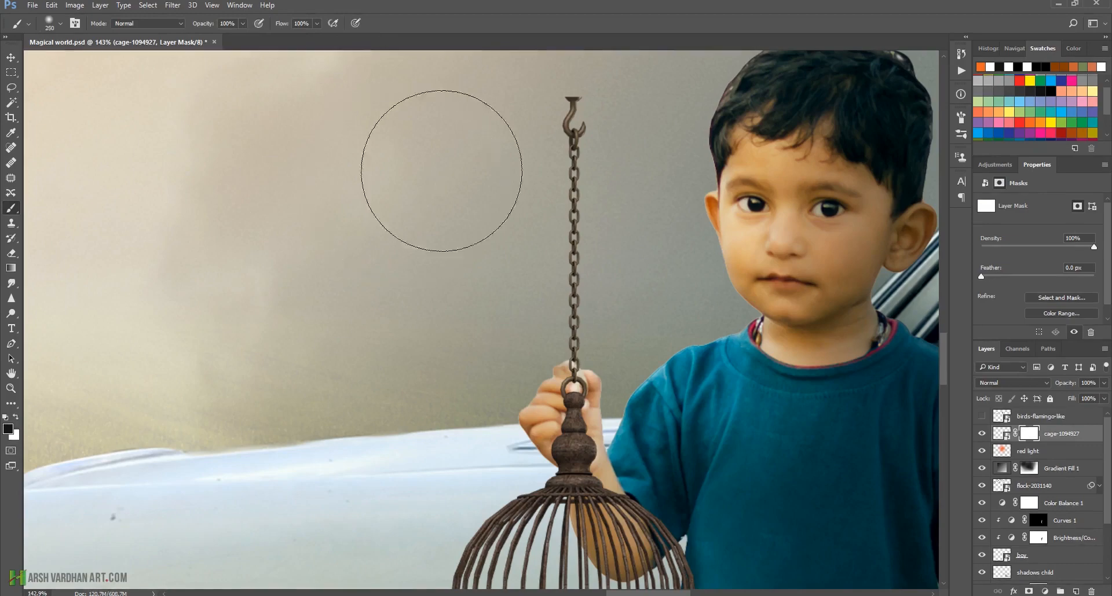
pyautogui.moveTo(573, 117)
pyautogui.mouseDown()
pyautogui.moveTo(538, 216)
pyautogui.moveTo(595, 214)
pyautogui.moveTo(565, 169)
pyautogui.moveTo(580, 124)
pyautogui.moveTo(575, 208)
pyautogui.moveTo(575, 154)
pyautogui.moveTo(558, 199)
pyautogui.moveTo(565, 266)
pyautogui.moveTo(598, 301)
pyautogui.mouseUp()
# Step: Reduce the brush to 70 px and mask out the remaining chain links just above the boy's hand
pyautogui.press('[')
pyautogui.press('[')
pyautogui.press('[')
pyautogui.press('[')
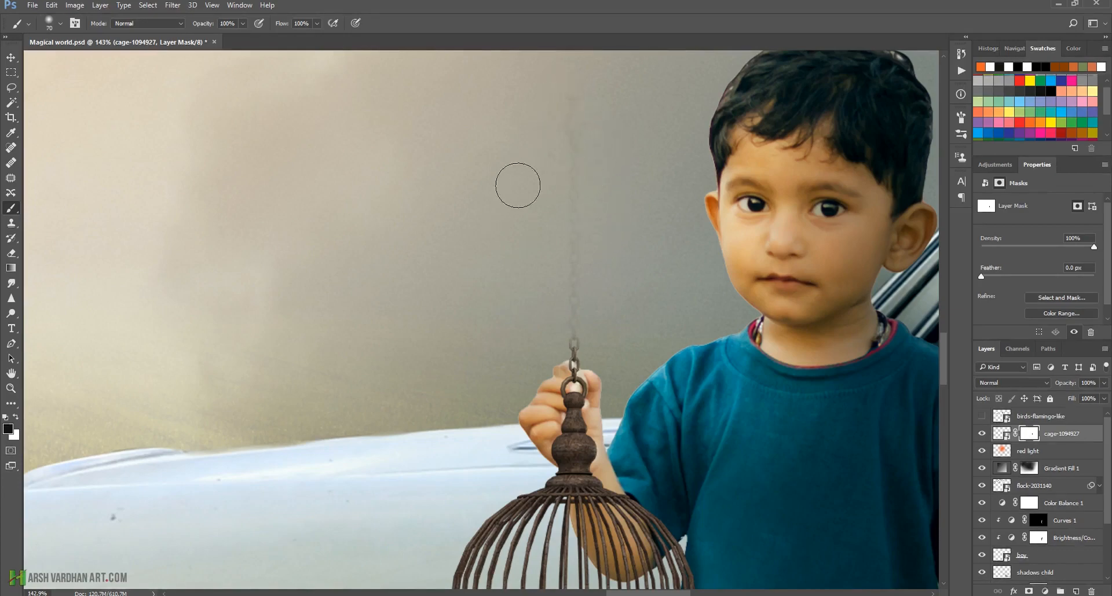
pyautogui.click(1021, 369)
pyautogui.click(1021, 358)
pyautogui.moveTo(589, 336)
pyautogui.mouseDown()
pyautogui.moveTo(582, 300)
pyautogui.moveTo(561, 312)
pyautogui.moveTo(563, 334)
pyautogui.moveTo(581, 335)
pyautogui.moveTo(567, 316)
pyautogui.moveTo(581, 247)
pyautogui.moveTo(569, 263)
pyautogui.moveTo(559, 198)
pyautogui.mouseUp()
# Step: Use a smaller brush on the cage's mask to hide the ring over the boy's fingers, so he appears to grip the cage
pyautogui.press('[')
pyautogui.press('[')
pyautogui.moveTo(569, 371); pyautogui.dragTo(555, 394)
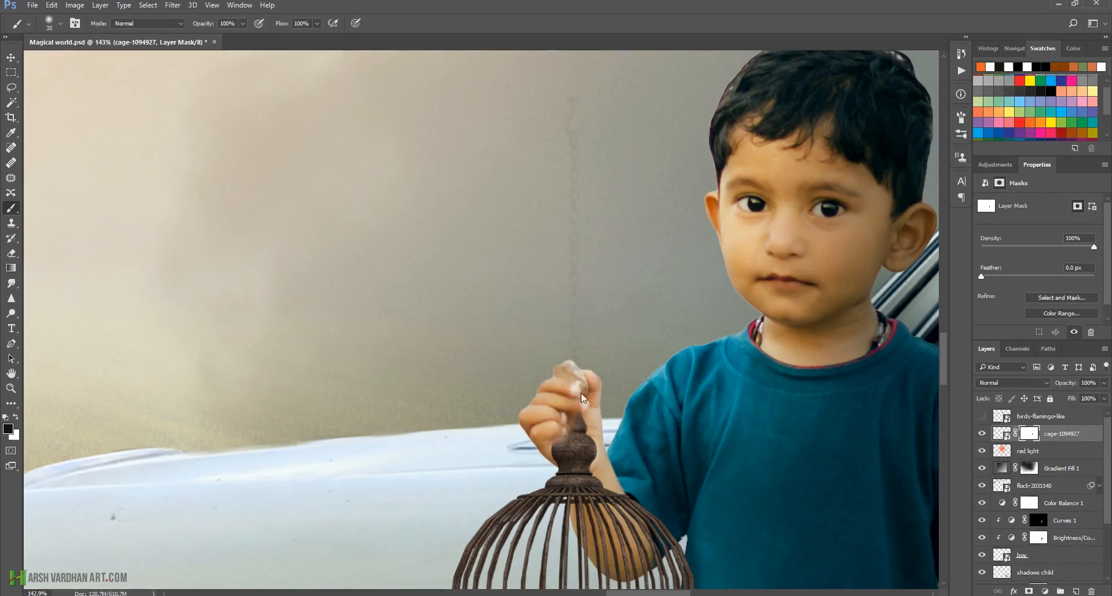
pyautogui.moveTo(543, 394); pyautogui.dragTo(565, 379)
pyautogui.scroll(-10, 611, 481)
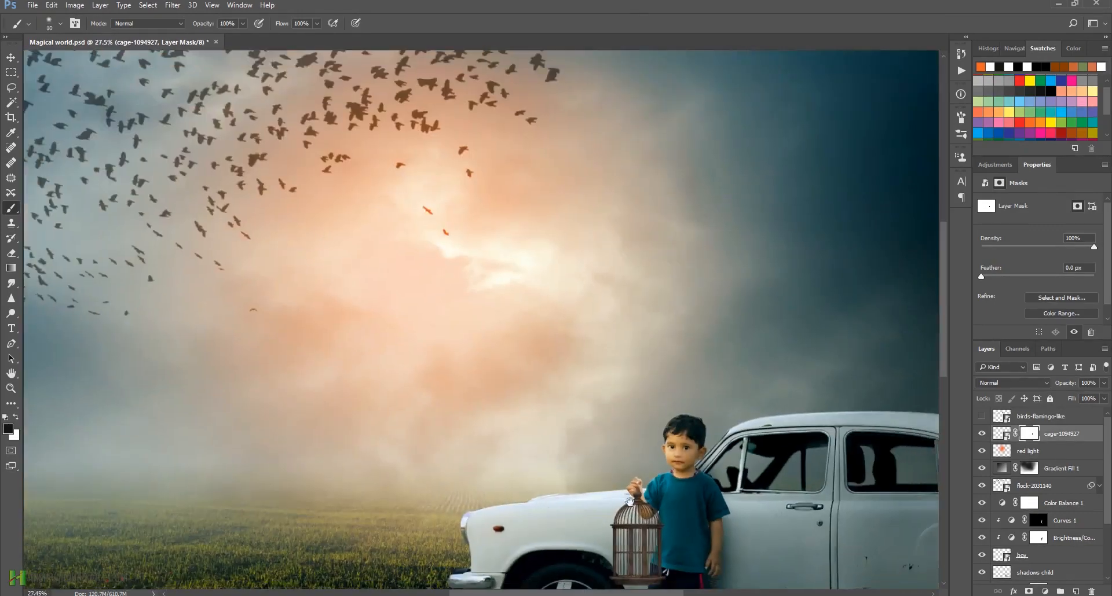
pyautogui.scroll(2, 567, 342)
pyautogui.scroll(3, 567, 343)
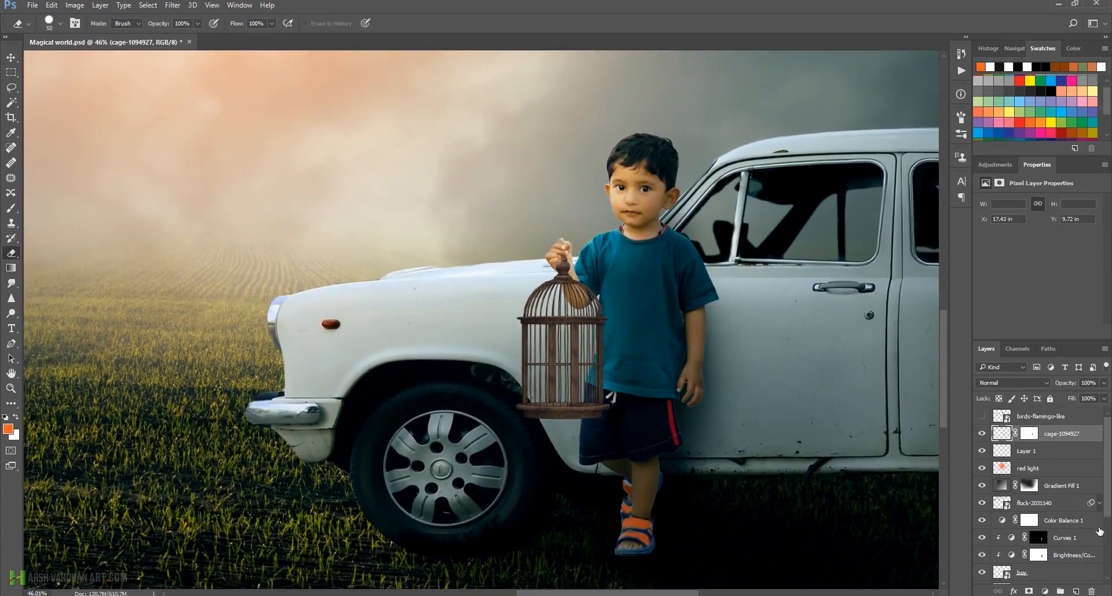
# Step: Rename Layer 1, directly beneath the cage layer, as "shadows cage"
pyautogui.click(1005, 452)
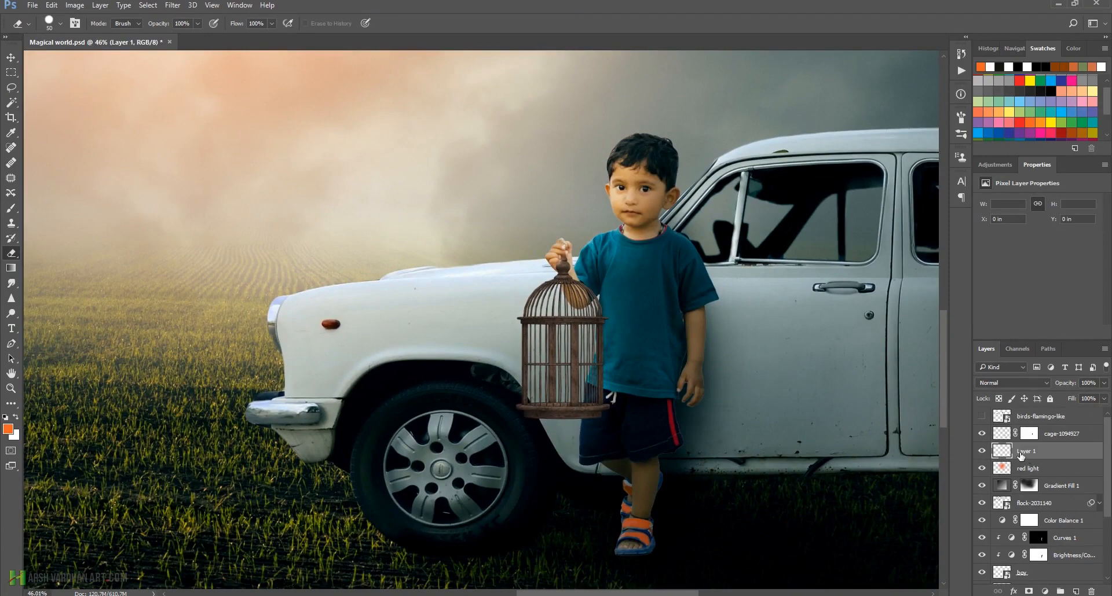
pyautogui.doubleClick(1026, 452)
pyautogui.write('shadows c')
pyautogui.write('aghe')
pyautogui.press('BackSpace')
pyautogui.press('BackSpace')
pyautogui.write('e')
pyautogui.press('Return')
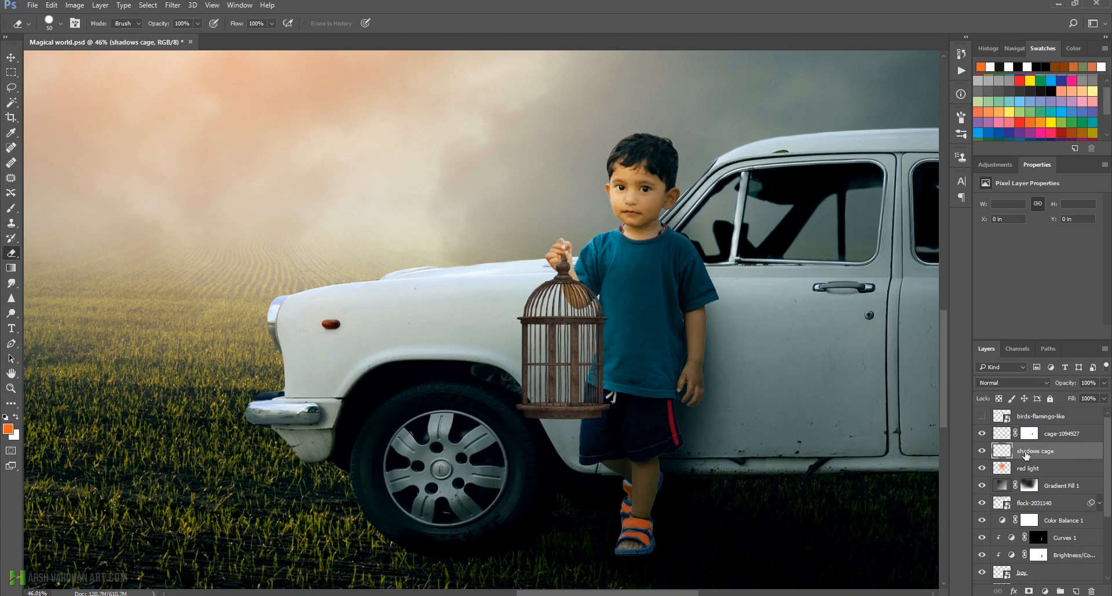
# Step: Paint soft black shadows on the "shadows cage" layer over the boy's arm and shirt behind the cage, using a brush at 10% opacity
pyautogui.click(11, 208)
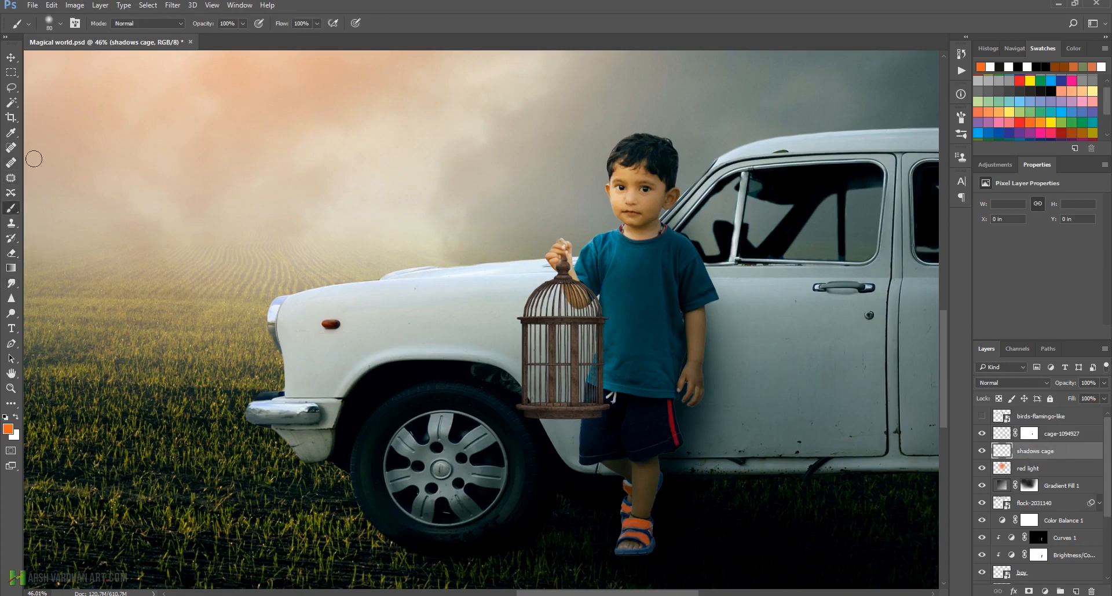
pyautogui.click(242, 24)
pyautogui.moveTo(205, 40); pyautogui.dragTo(196, 41)
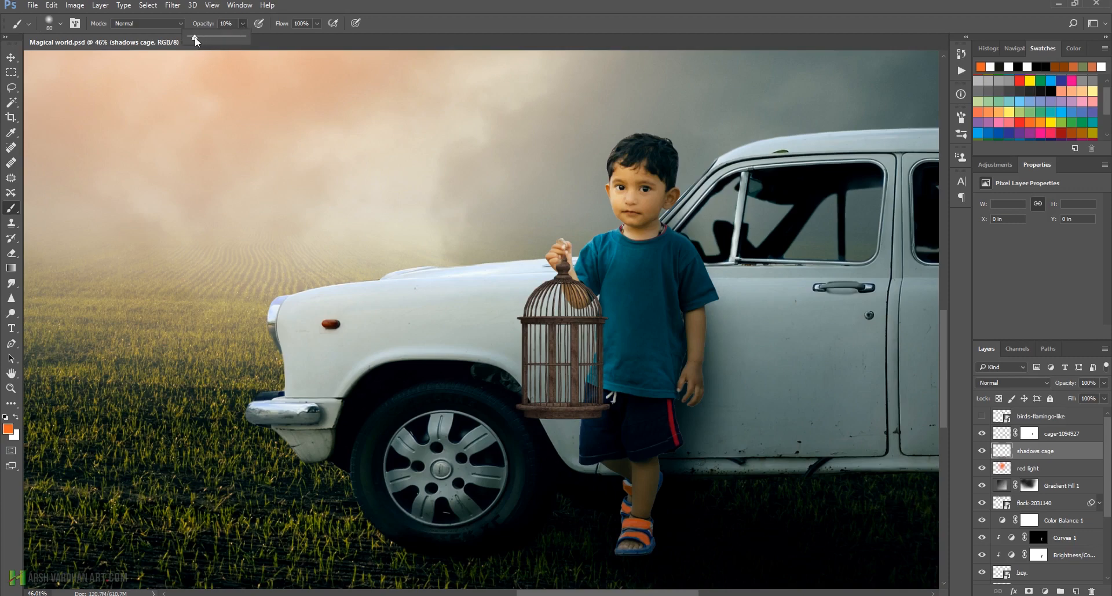
pyautogui.click(500, 9)
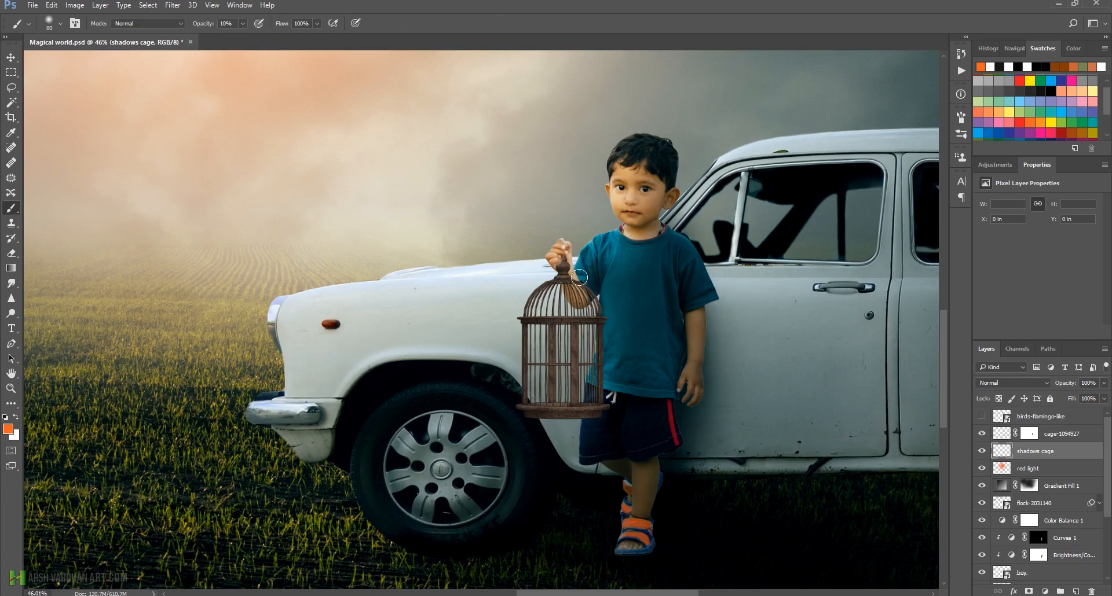
pyautogui.moveTo(572, 282); pyautogui.dragTo(437, 240)
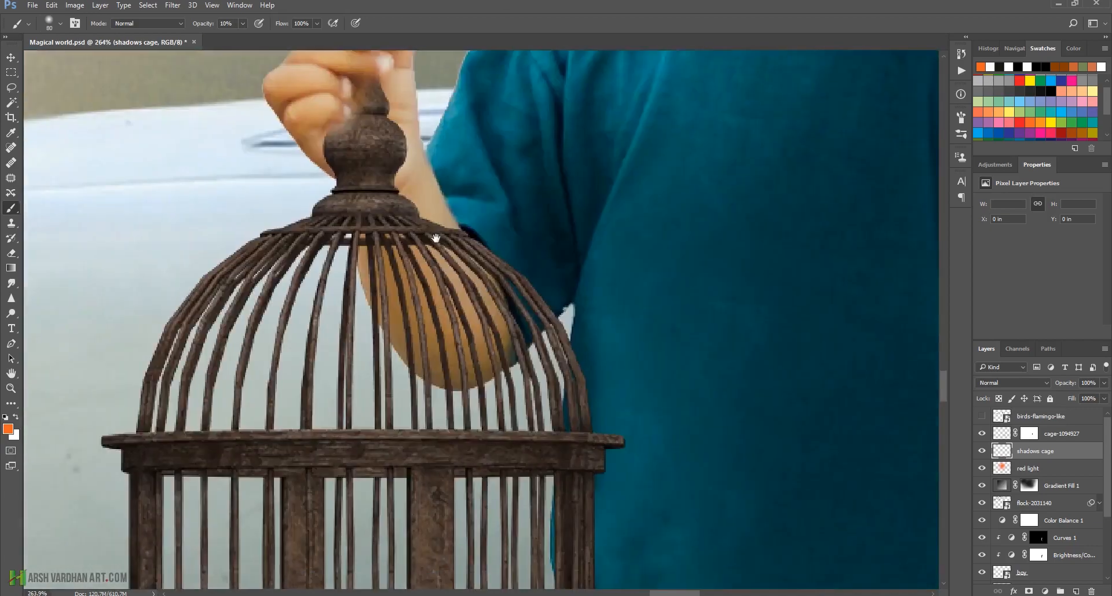
pyautogui.moveTo(463, 288); pyautogui.dragTo(443, 287)
pyautogui.moveTo(435, 221)
pyautogui.mouseDown()
pyautogui.moveTo(448, 262)
pyautogui.moveTo(418, 203)
pyautogui.moveTo(426, 273)
pyautogui.moveTo(467, 267)
pyautogui.mouseUp()
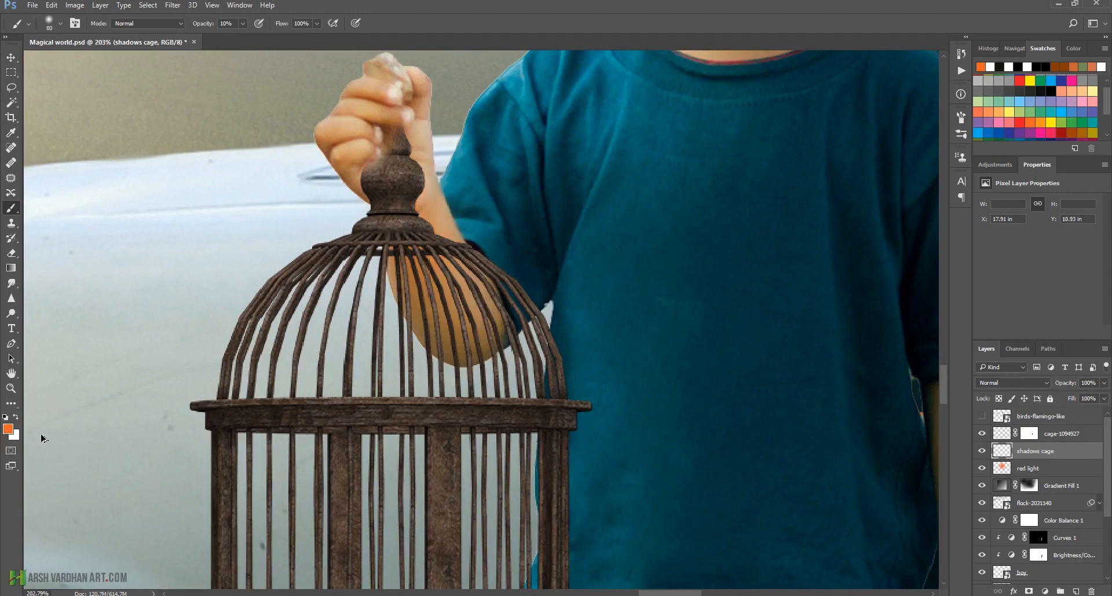
pyautogui.press('d')
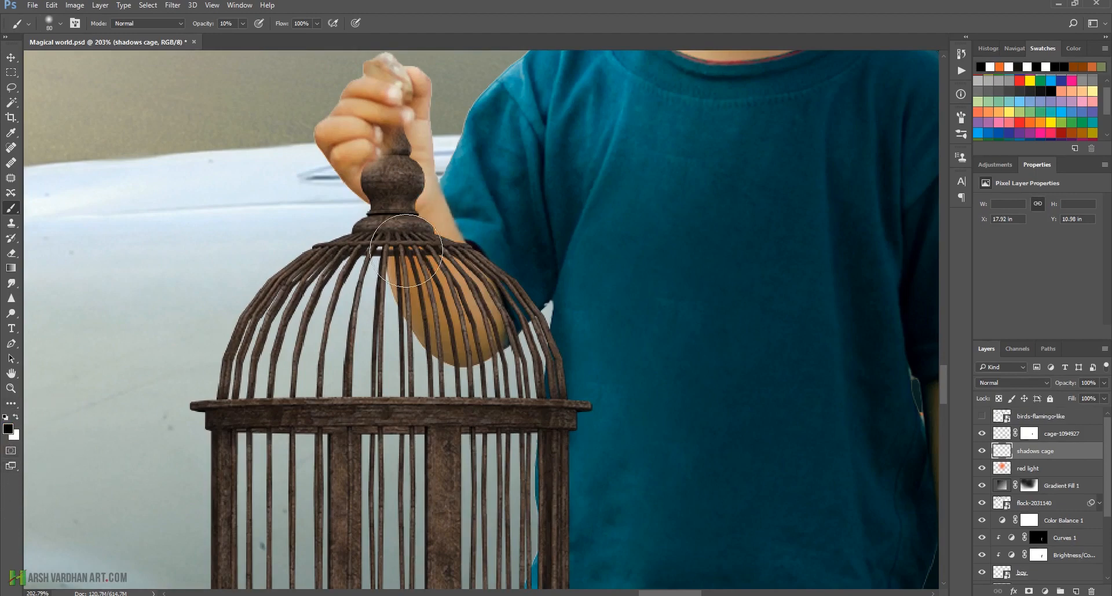
pyautogui.moveTo(413, 172)
pyautogui.mouseDown()
pyautogui.moveTo(421, 194)
pyautogui.moveTo(406, 178)
pyautogui.moveTo(404, 205)
pyautogui.moveTo(478, 334)
pyautogui.moveTo(448, 302)
pyautogui.moveTo(469, 301)
pyautogui.moveTo(485, 279)
pyautogui.moveTo(554, 363)
pyautogui.moveTo(534, 353)
pyautogui.moveTo(523, 304)
pyautogui.moveTo(568, 360)
pyautogui.mouseUp()
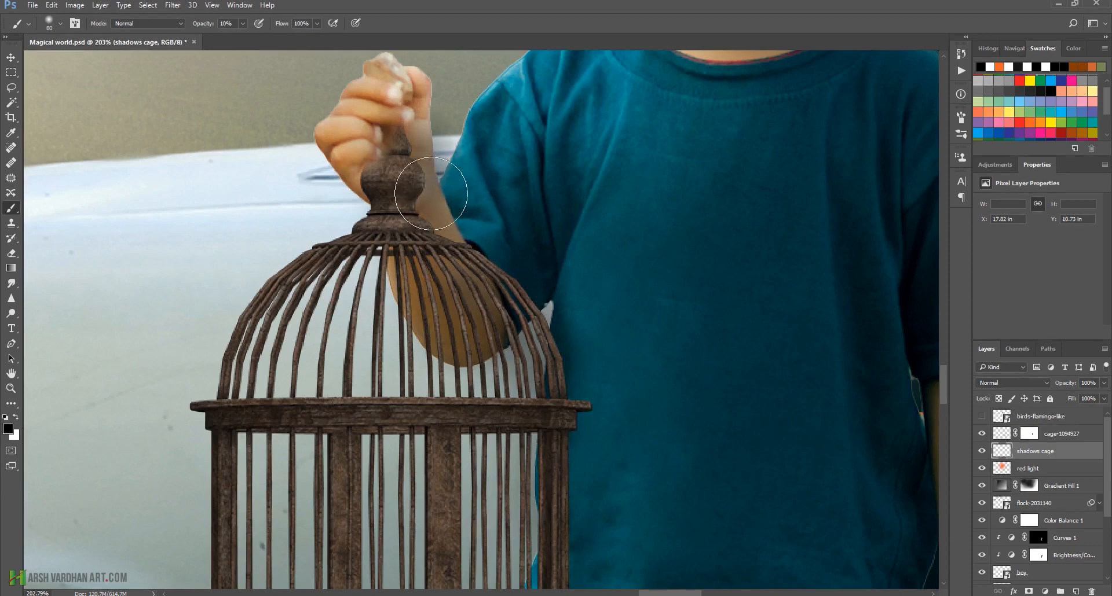
pyautogui.hotkey('ctrl', '0')
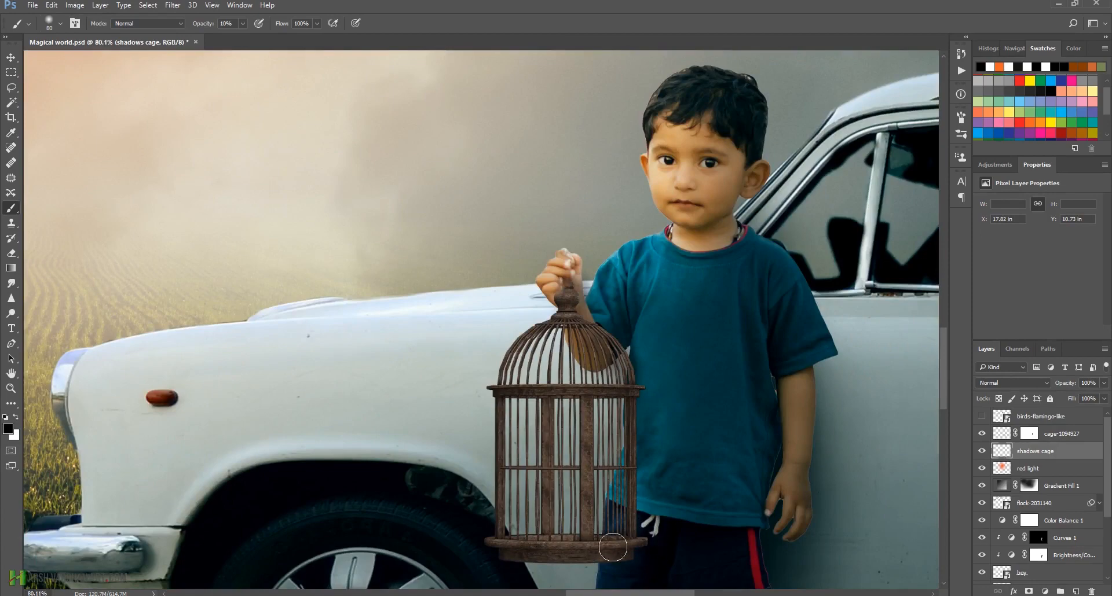
pyautogui.moveTo(651, 428); pyautogui.dragTo(598, 362)
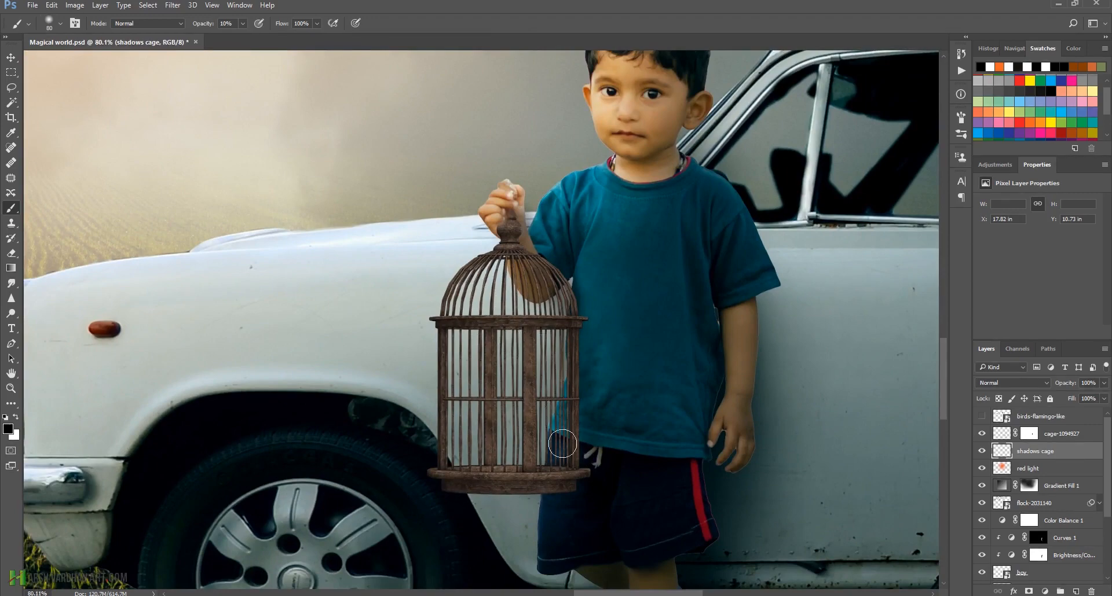
# Step: Add a Brightness/Contrast adjustment clipped to the cage layer with brightness -65 and contrast -19, and compare the cage with and without it
pyautogui.click(1001, 435)
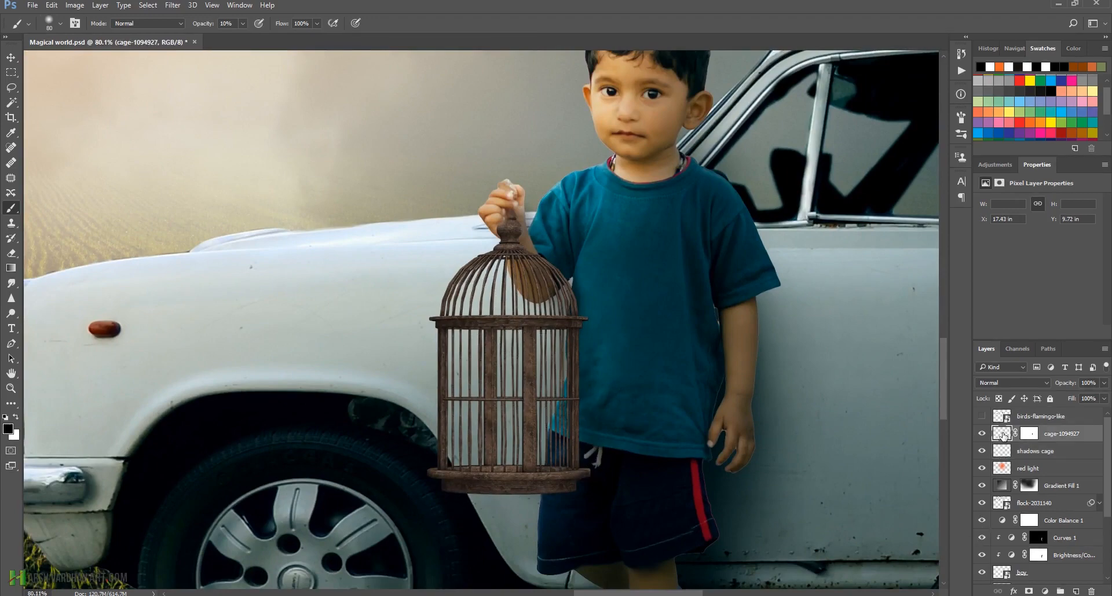
pyautogui.click(996, 165)
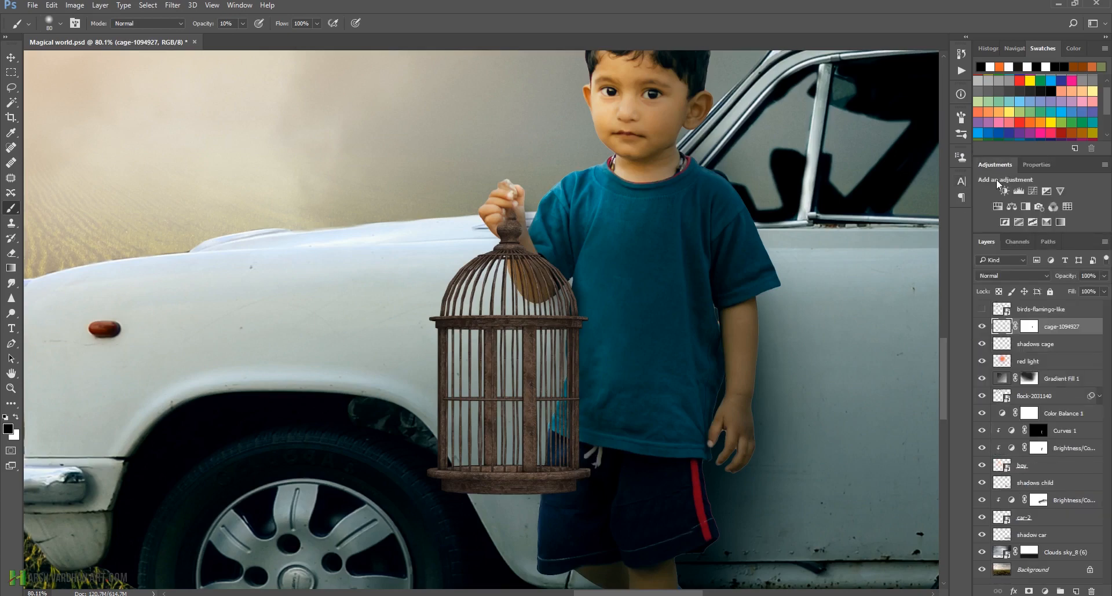
pyautogui.click(1004, 192)
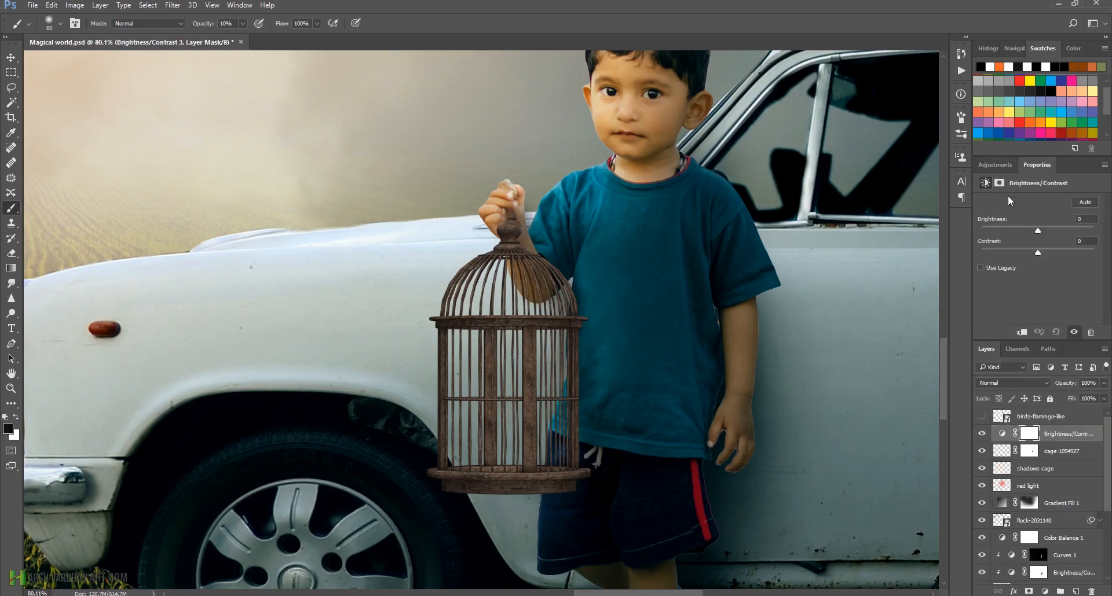
pyautogui.moveTo(1035, 229); pyautogui.dragTo(1013, 232)
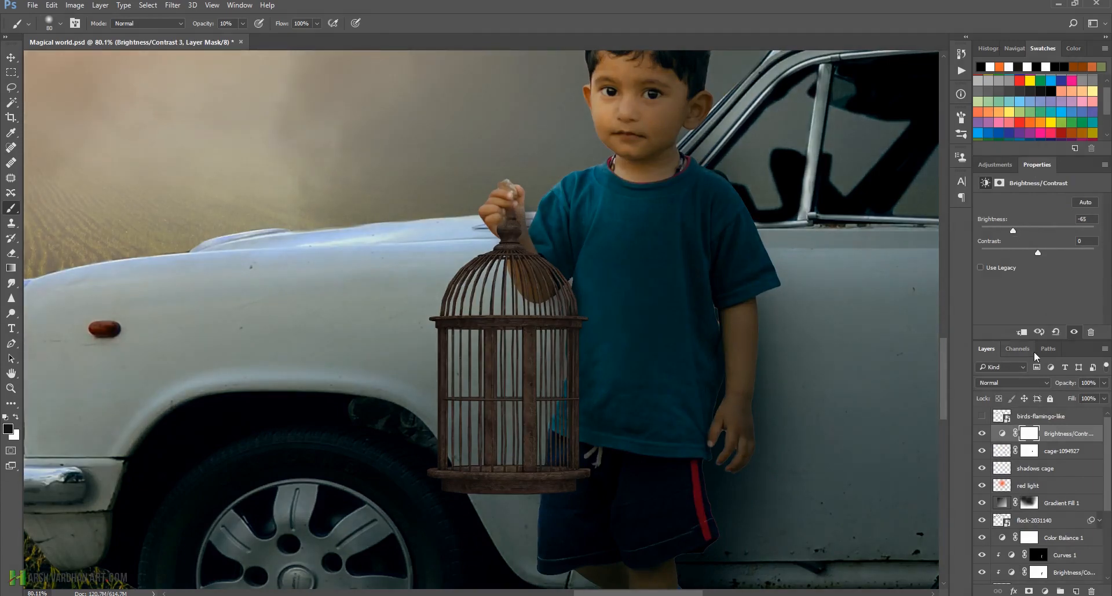
pyautogui.click(1022, 334)
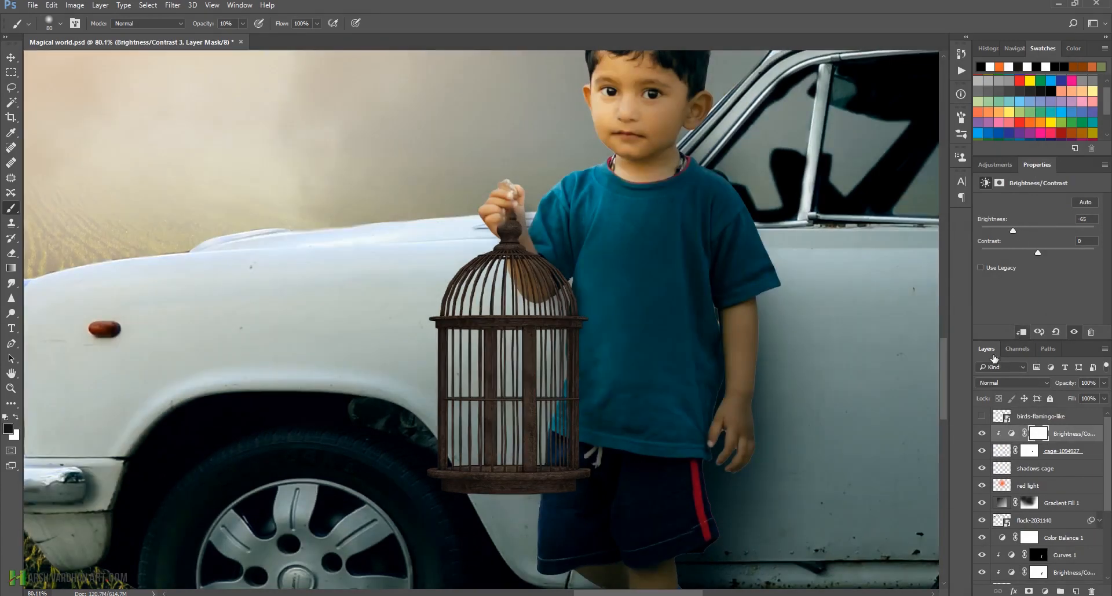
pyautogui.moveTo(1030, 256); pyautogui.dragTo(1017, 233)
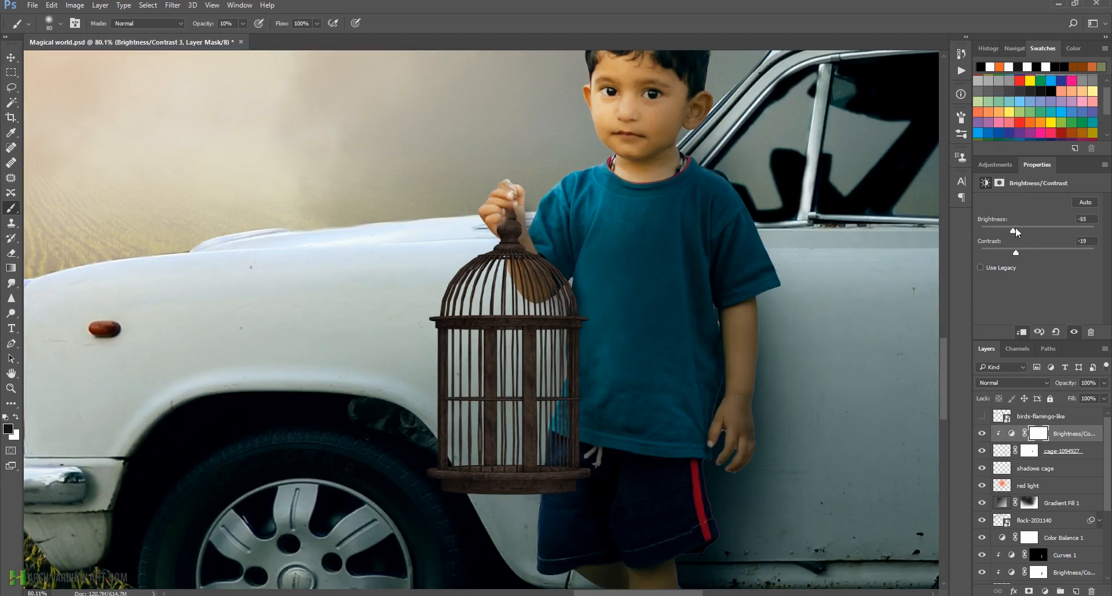
pyautogui.click(1038, 438)
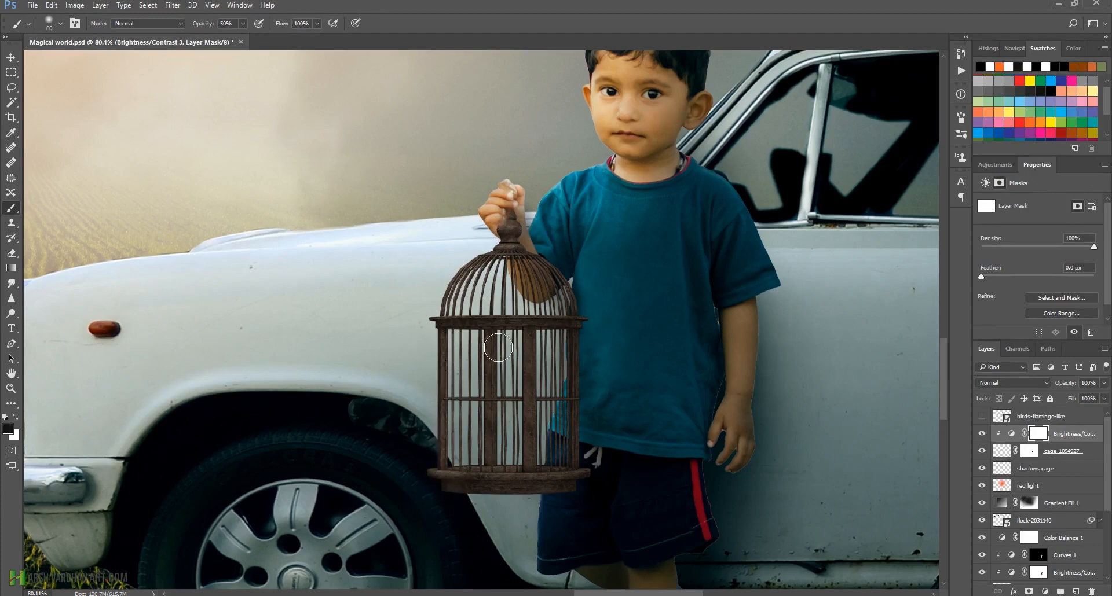
pyautogui.click(982, 434)
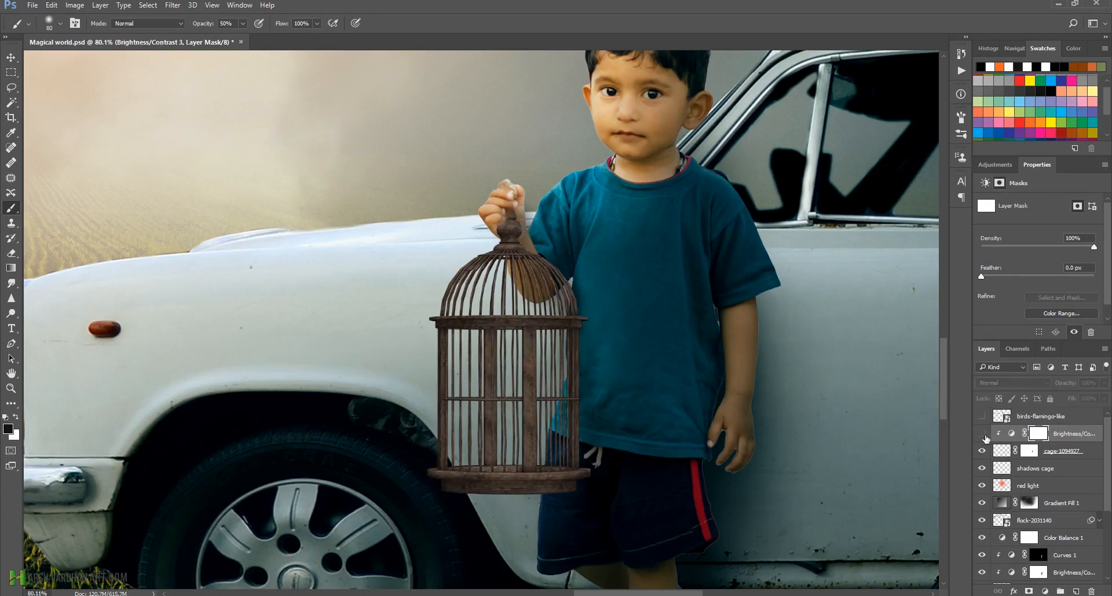
pyautogui.click(982, 434)
pyautogui.click(982, 434)
pyautogui.click(982, 434)
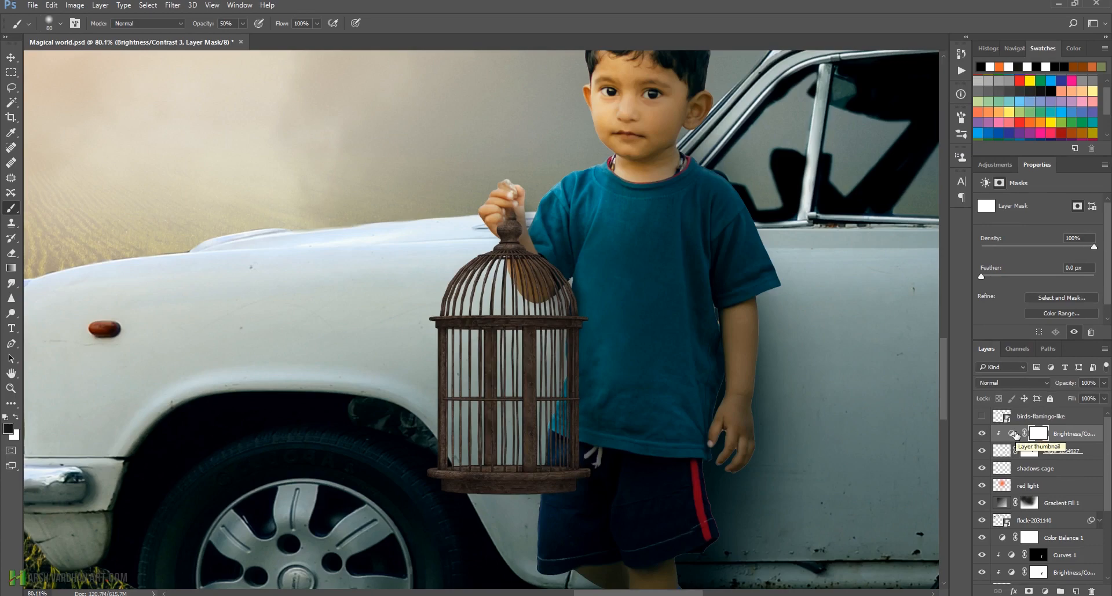
# Step: Duplicate the cage's Brightness/Contrast adjustment, clip the copy to the cage as well, and raise its brightness to 61
pyautogui.hotkey('ctrl', 'j')
pyautogui.hotkey('ctrl', 'alt', 'g')
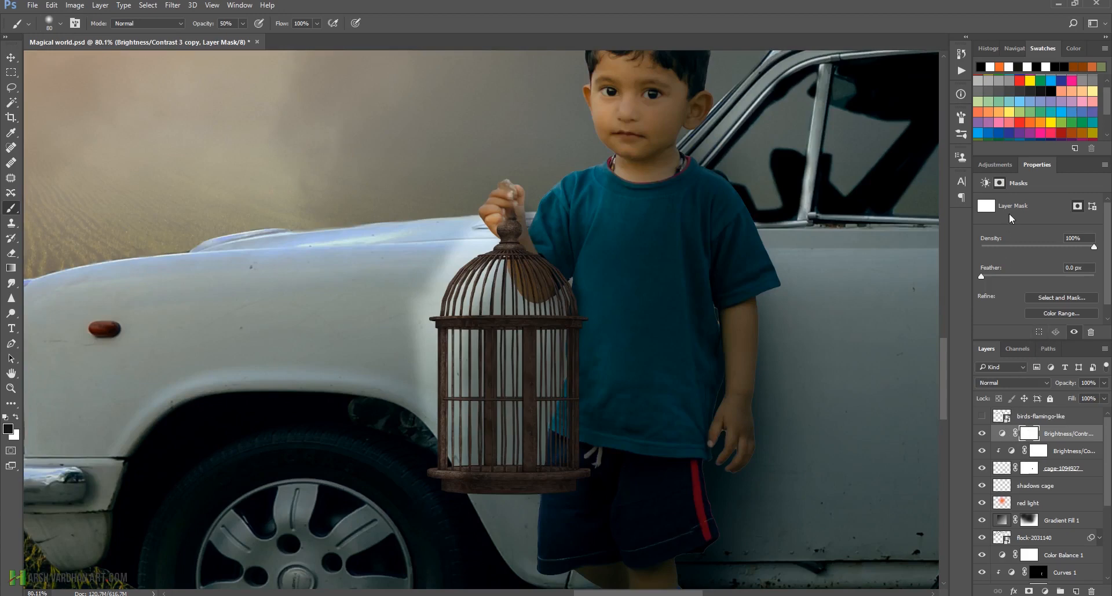
pyautogui.keyDown('alt'); pyautogui.click(1075, 439); pyautogui.keyUp('alt')
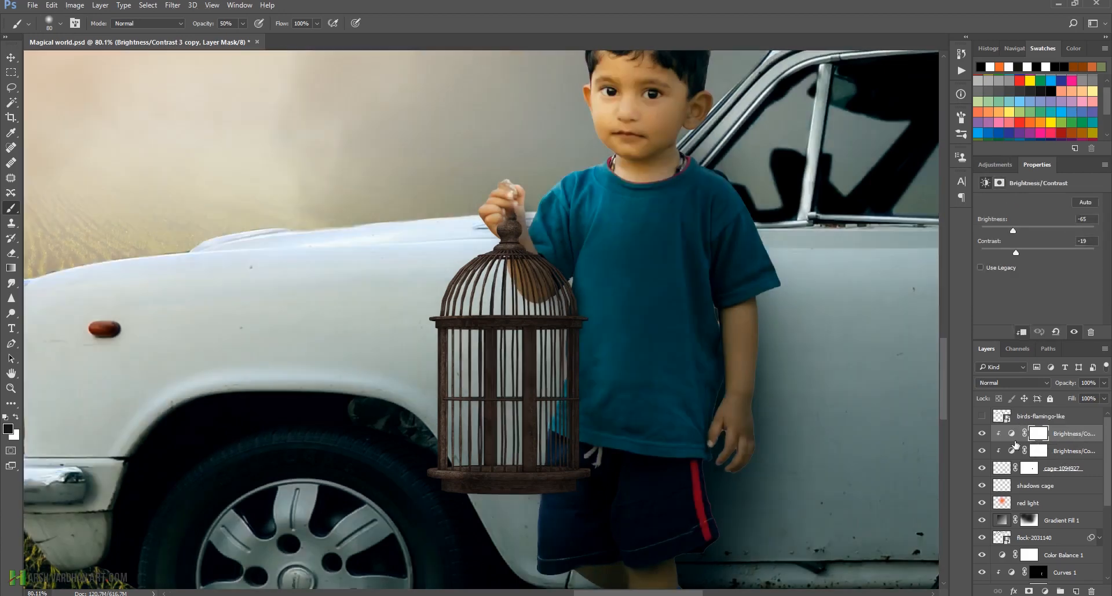
pyautogui.click(1008, 437)
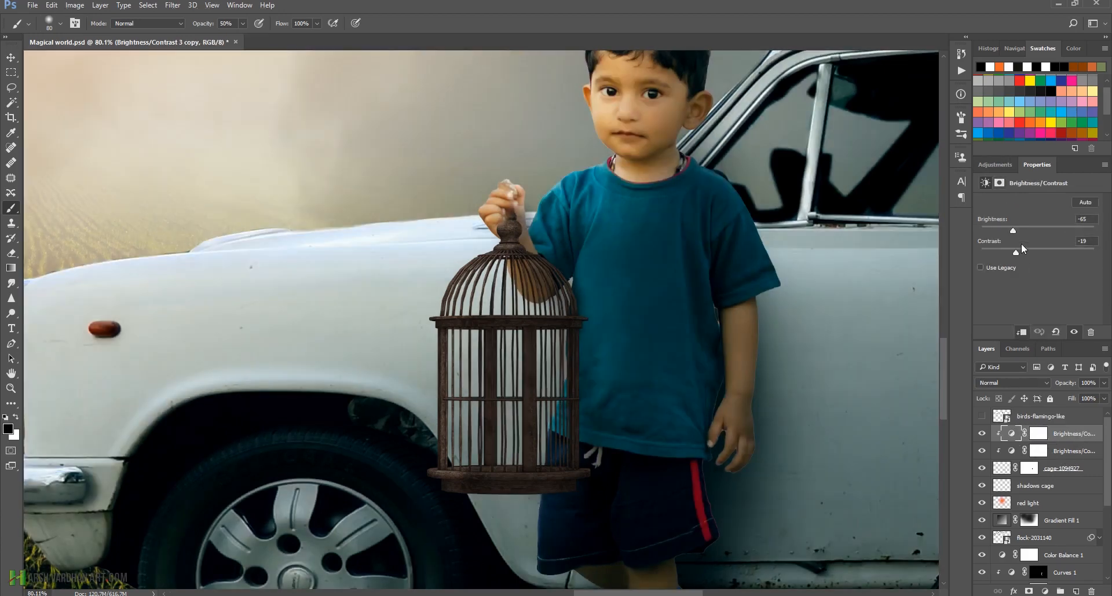
pyautogui.moveTo(1015, 234); pyautogui.dragTo(1053, 234)
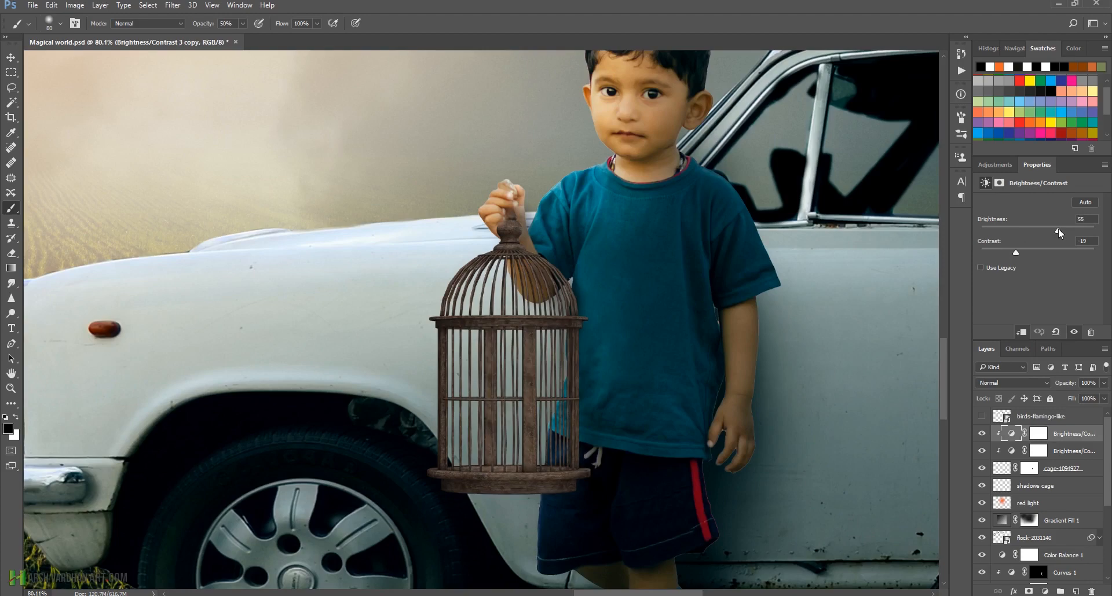
# Step: Invert the duplicated adjustment's mask to black and set its contrast to 21, checking the cage with the adjustment on and off
pyautogui.click(1047, 435)
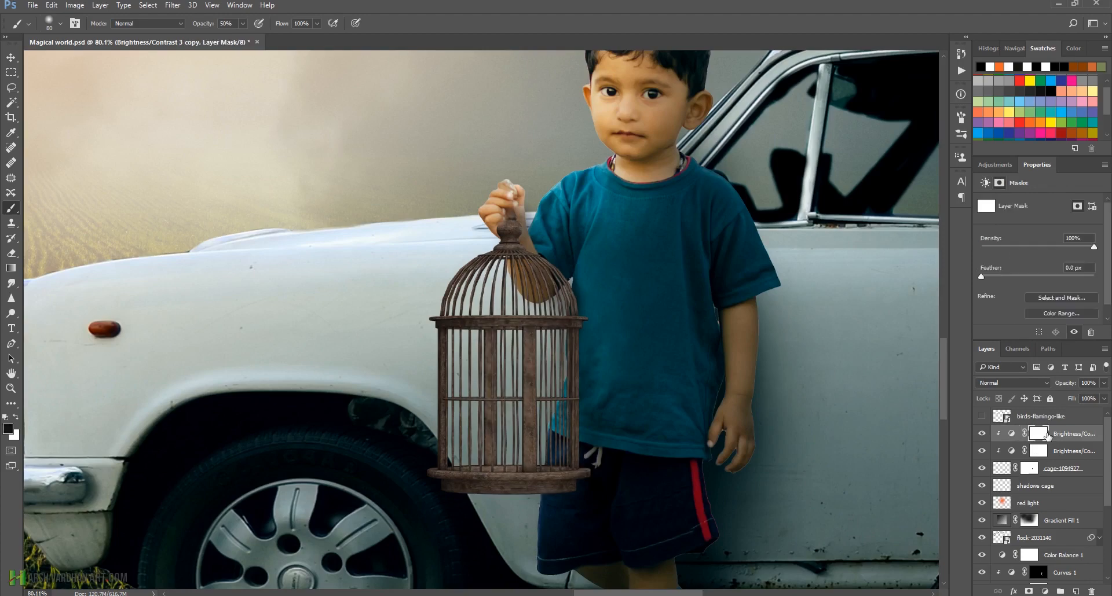
pyautogui.moveTo(1048, 435); pyautogui.dragTo(1050, 438)
pyautogui.hotkey('ctrl', 'i')
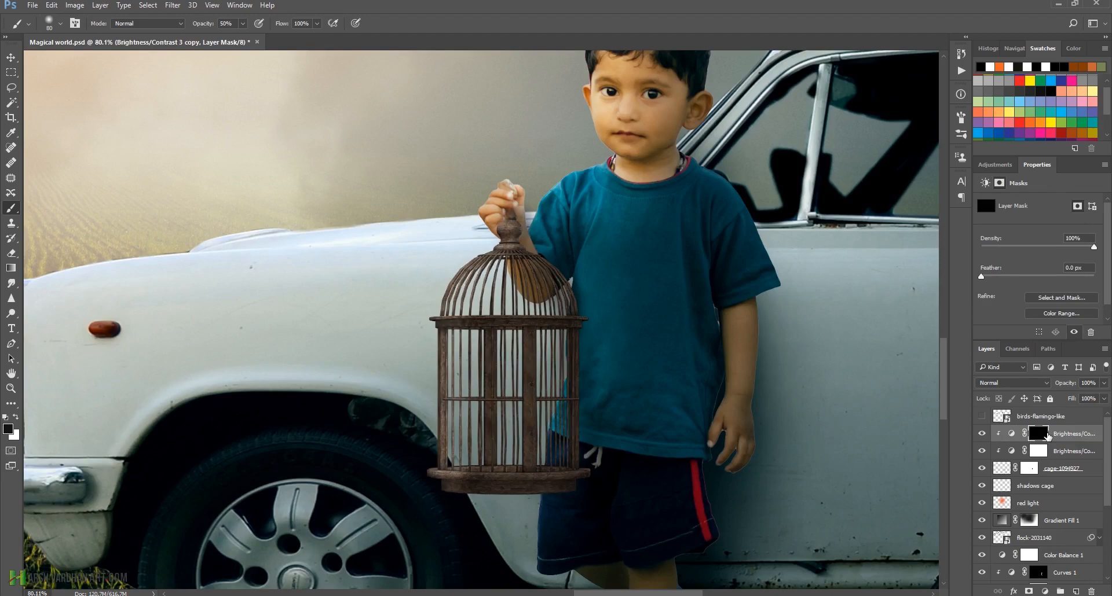
pyautogui.moveTo(1094, 246)
pyautogui.mouseDown()
pyautogui.moveTo(1076, 248)
pyautogui.moveTo(1103, 255)
pyautogui.mouseUp()
pyautogui.click(1011, 433)
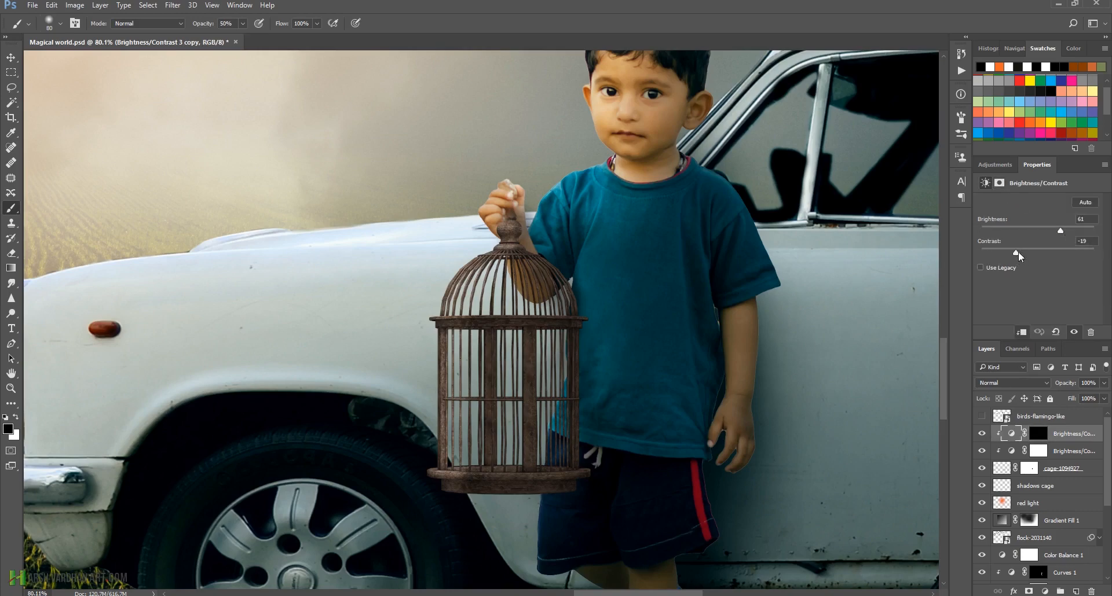
pyautogui.moveTo(1018, 251); pyautogui.dragTo(1049, 256)
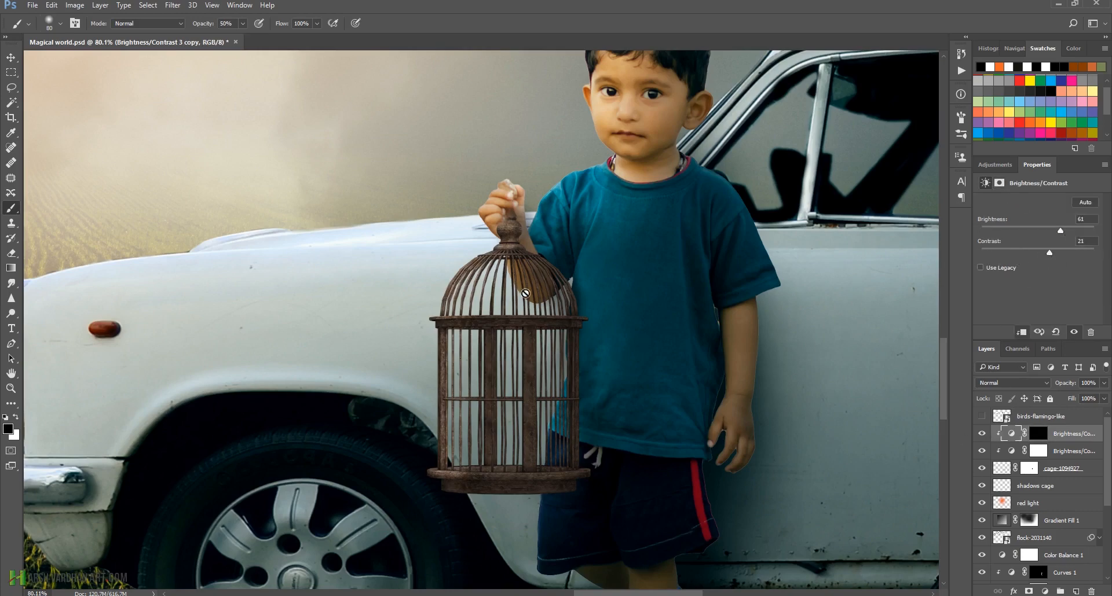
pyautogui.click(981, 435)
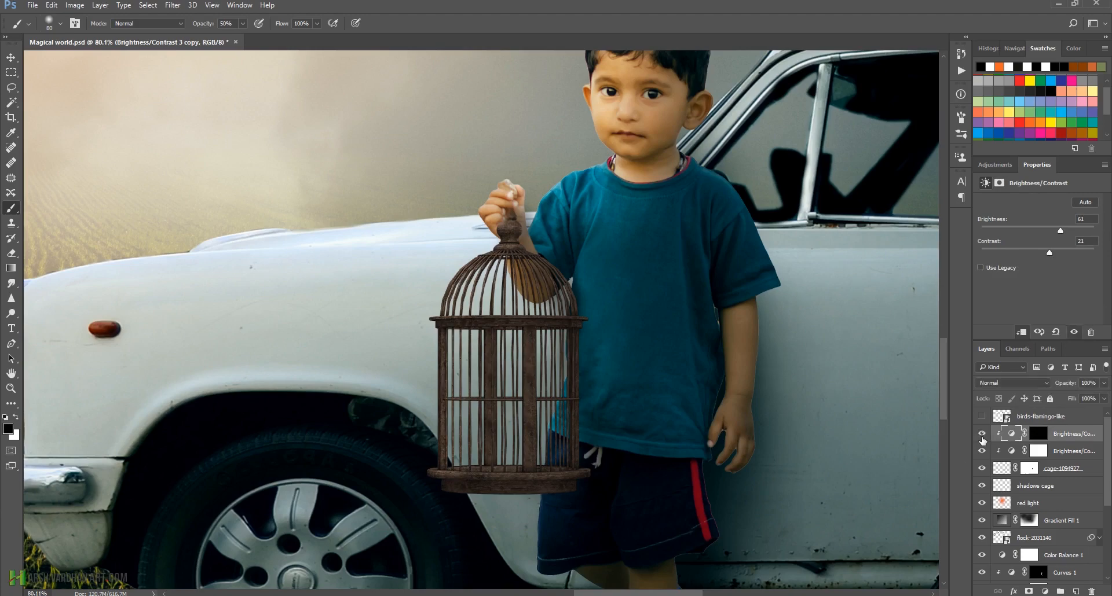
pyautogui.click(983, 438)
pyautogui.click(987, 437)
pyautogui.click(987, 437)
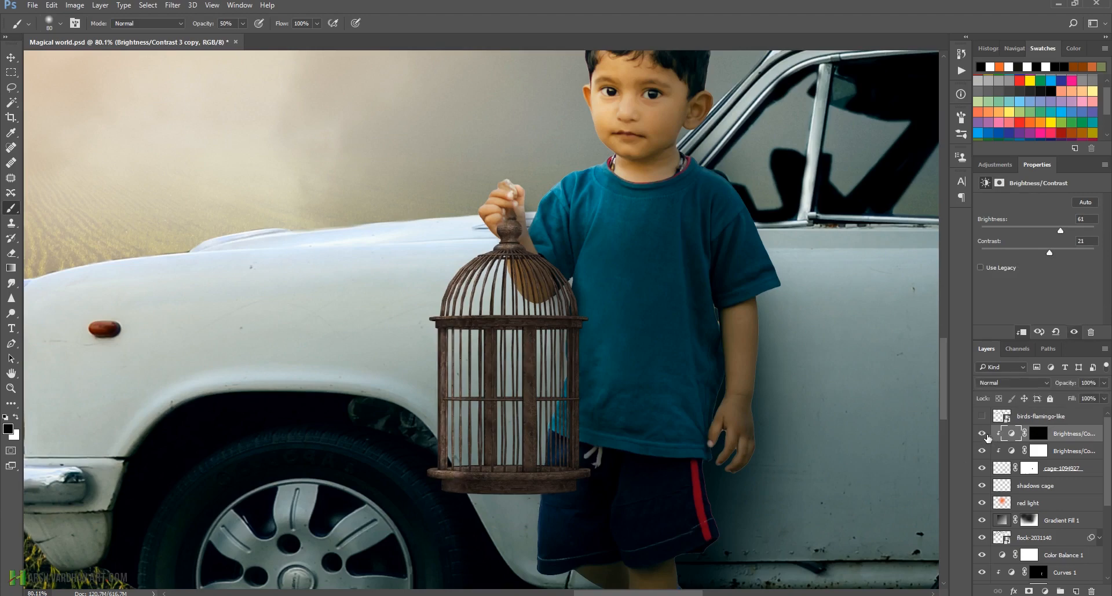
# Step: Paint white at 50% brush opacity on the duplicated adjustment's mask to brighten the cage's base, bars and dome
pyautogui.click(1038, 434)
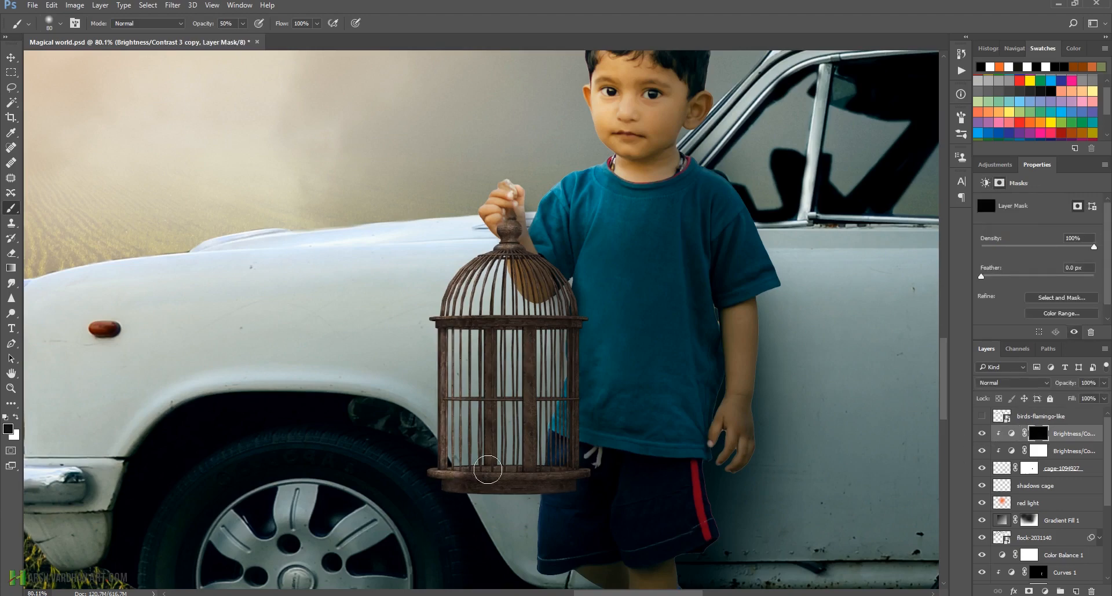
pyautogui.press('x')
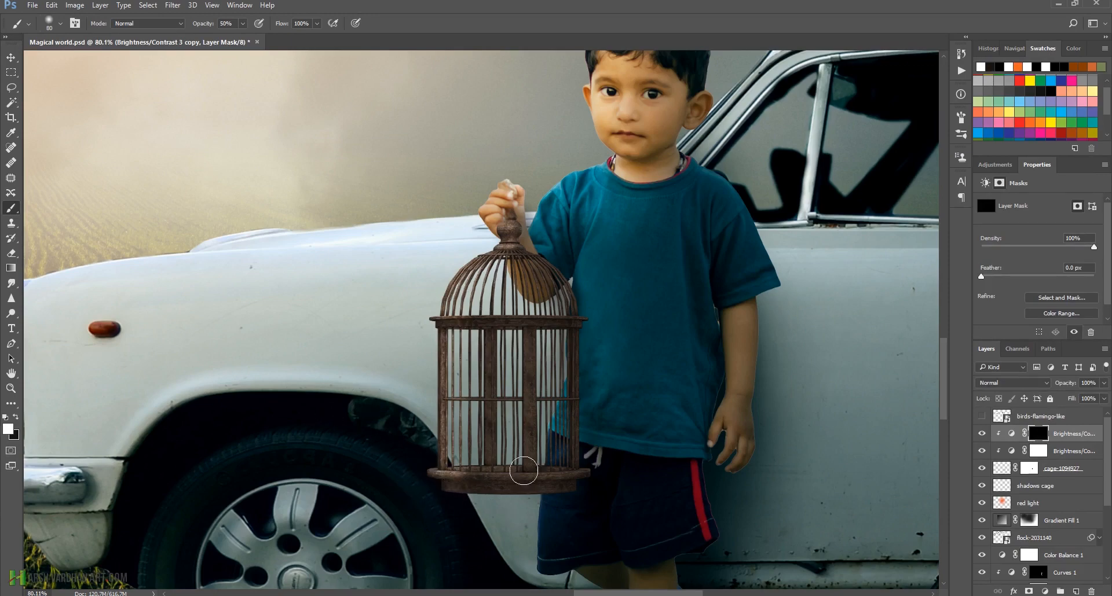
pyautogui.moveTo(524, 470)
pyautogui.mouseDown()
pyautogui.moveTo(508, 436)
pyautogui.moveTo(500, 348)
pyautogui.moveTo(517, 295)
pyautogui.moveTo(531, 320)
pyautogui.moveTo(469, 453)
pyautogui.mouseUp()
pyautogui.moveTo(507, 399)
pyautogui.mouseDown()
pyautogui.moveTo(435, 436)
pyautogui.moveTo(342, 447)
pyautogui.mouseUp()
pyautogui.moveTo(573, 407)
pyautogui.mouseDown()
pyautogui.moveTo(615, 400)
pyautogui.moveTo(595, 400)
pyautogui.mouseUp()
pyautogui.moveTo(535, 301); pyautogui.dragTo(515, 281)
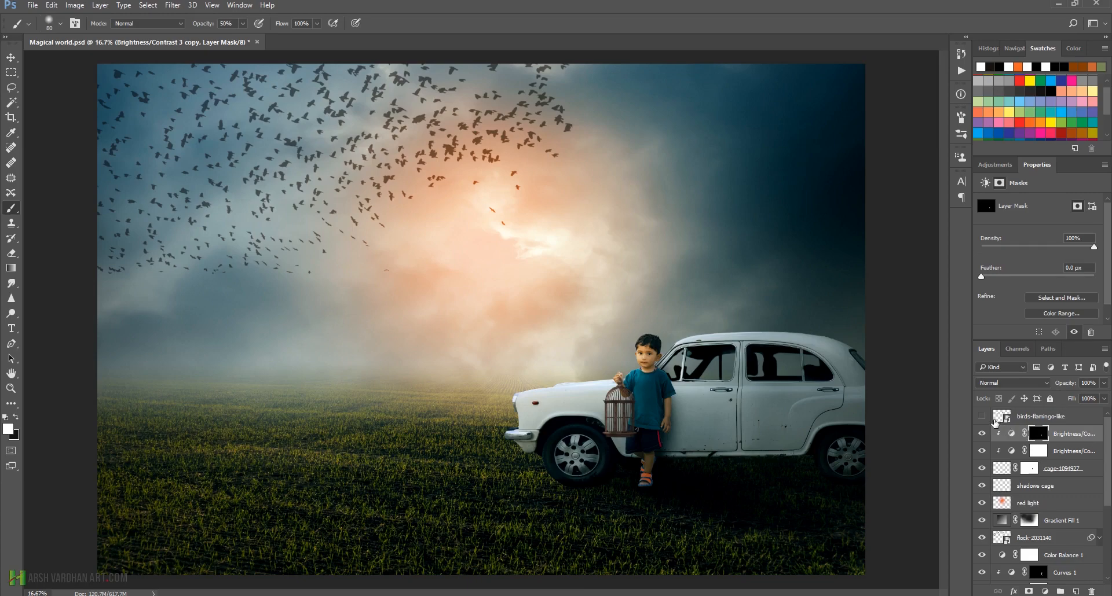
# Step: Preview the hidden flamingo birds layer, duplicate the flock-2031140 layer, and move the copy to the top of the layer stack
pyautogui.click(983, 418)
pyautogui.click(983, 418)
pyautogui.scroll(-2, 1007, 517)
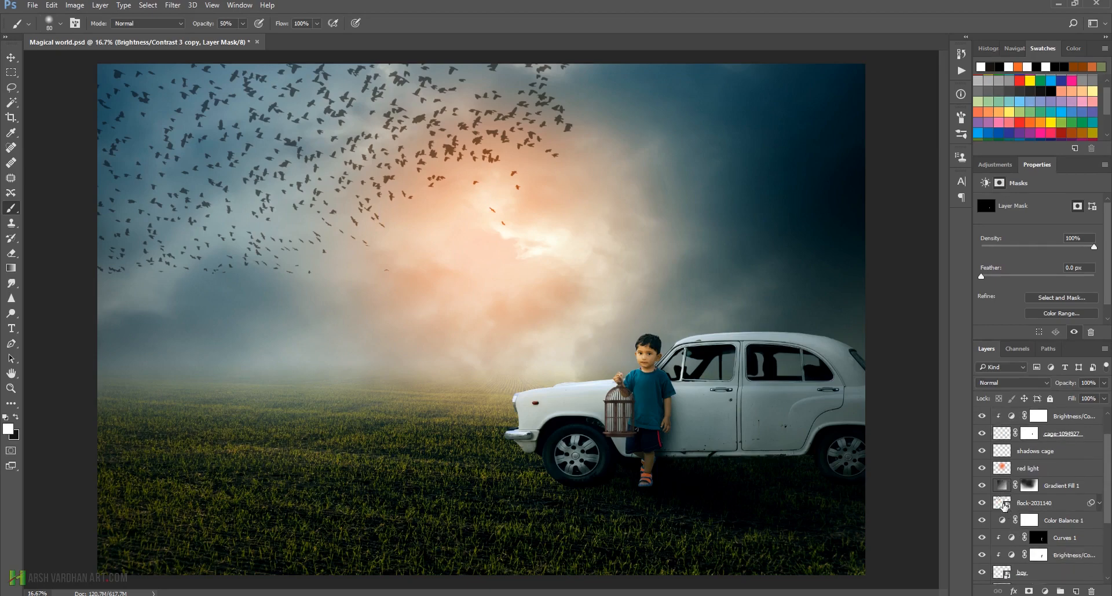
pyautogui.click(1003, 505)
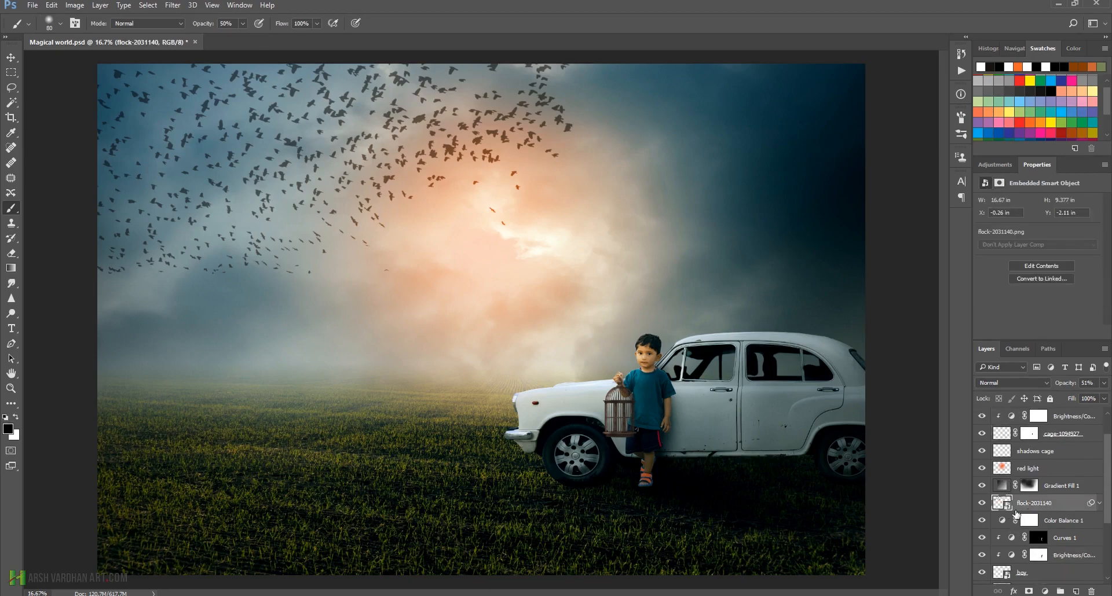
pyautogui.hotkey('ctrl', 'j')
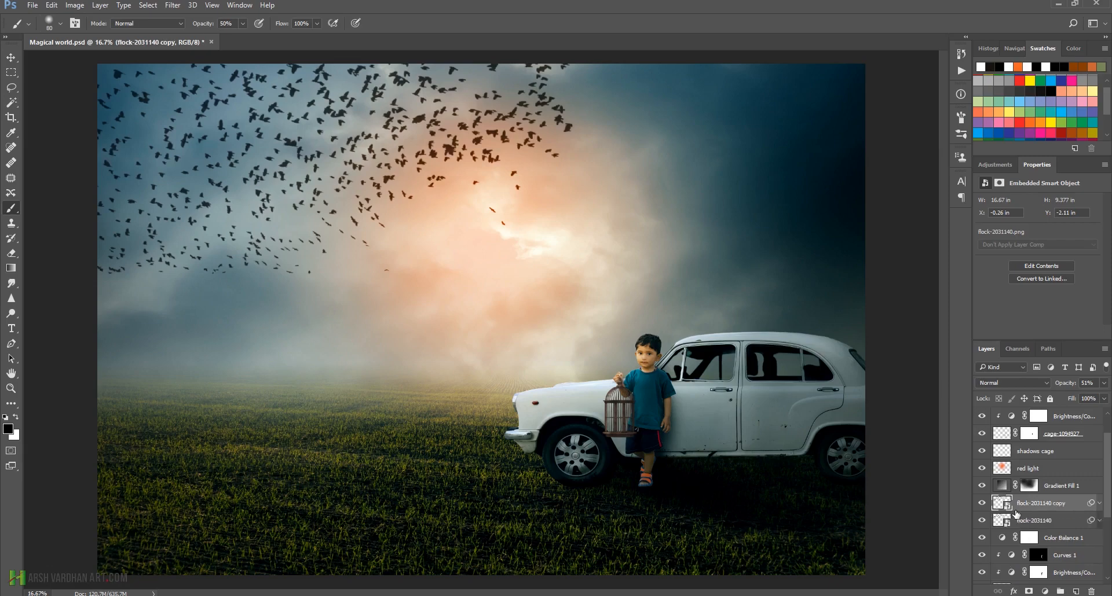
pyautogui.moveTo(1015, 514); pyautogui.dragTo(1000, 413)
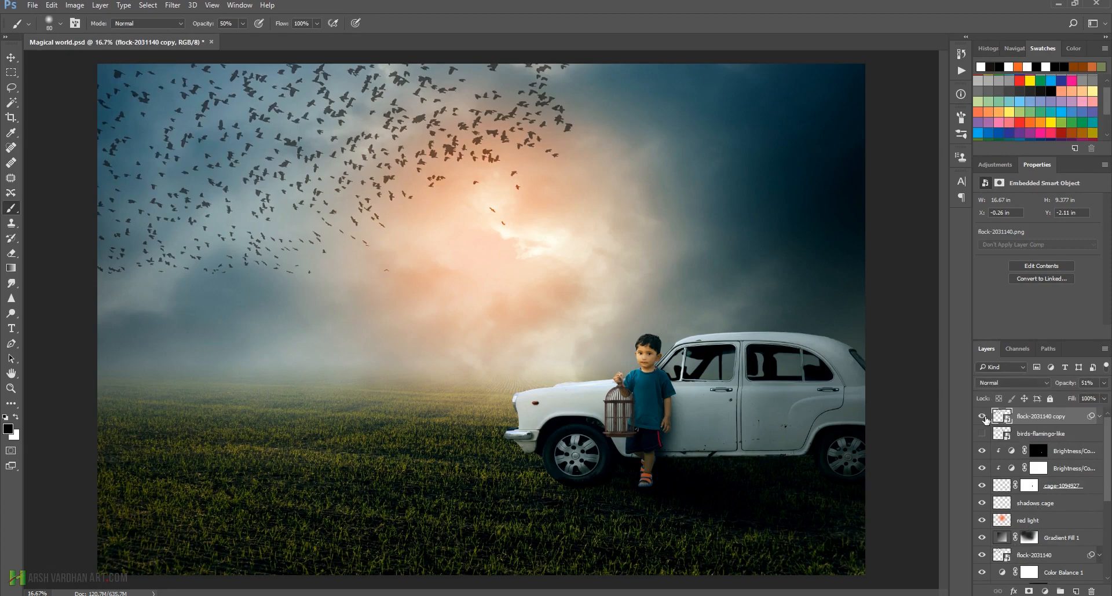
# Step: Move the flock copy down over the glowing sky and scale it to about 158% width and 154% height
pyautogui.press('v')
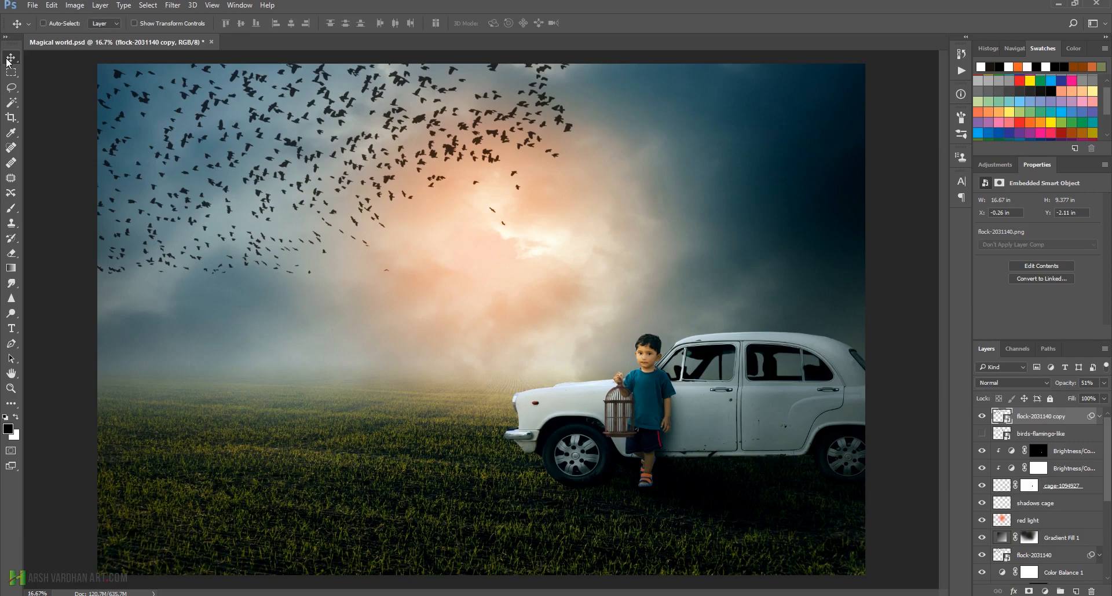
pyautogui.moveTo(341, 217); pyautogui.dragTo(395, 291)
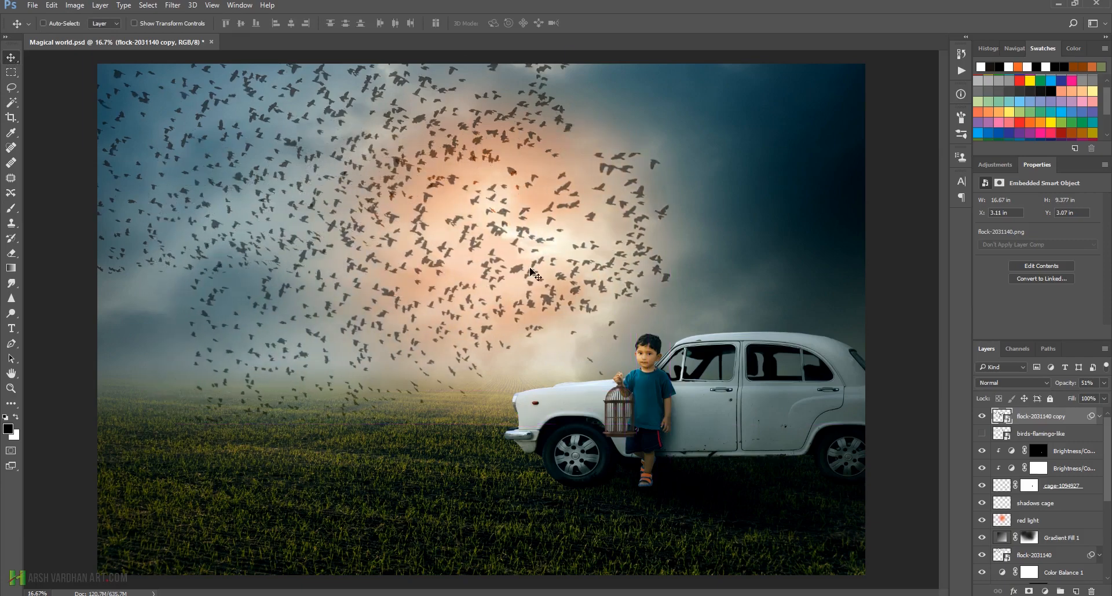
pyautogui.hotkey('ctrl', 't')
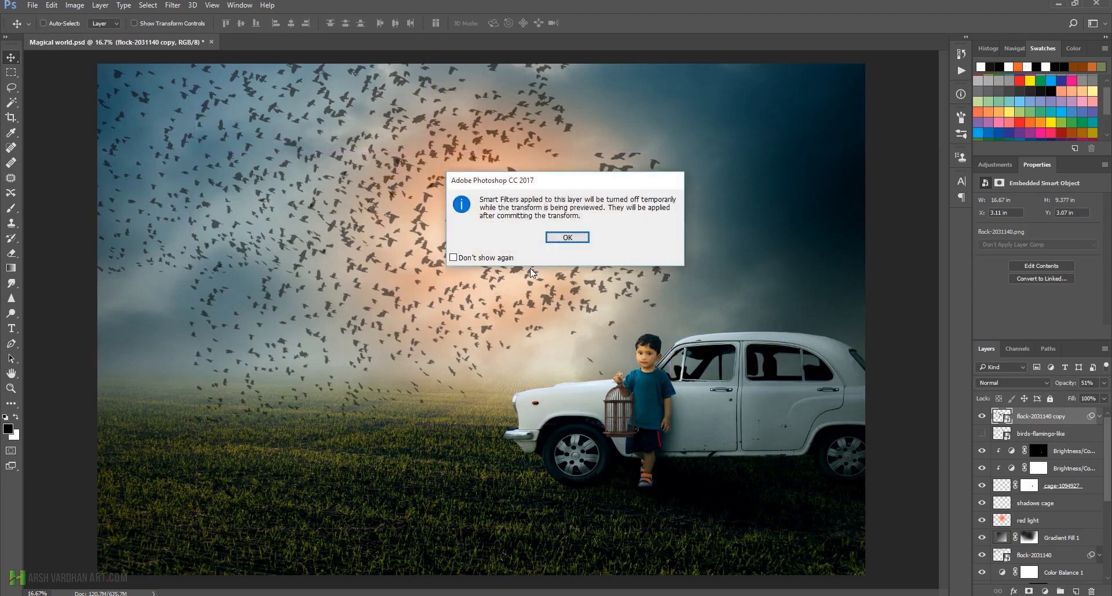
pyautogui.click(581, 238)
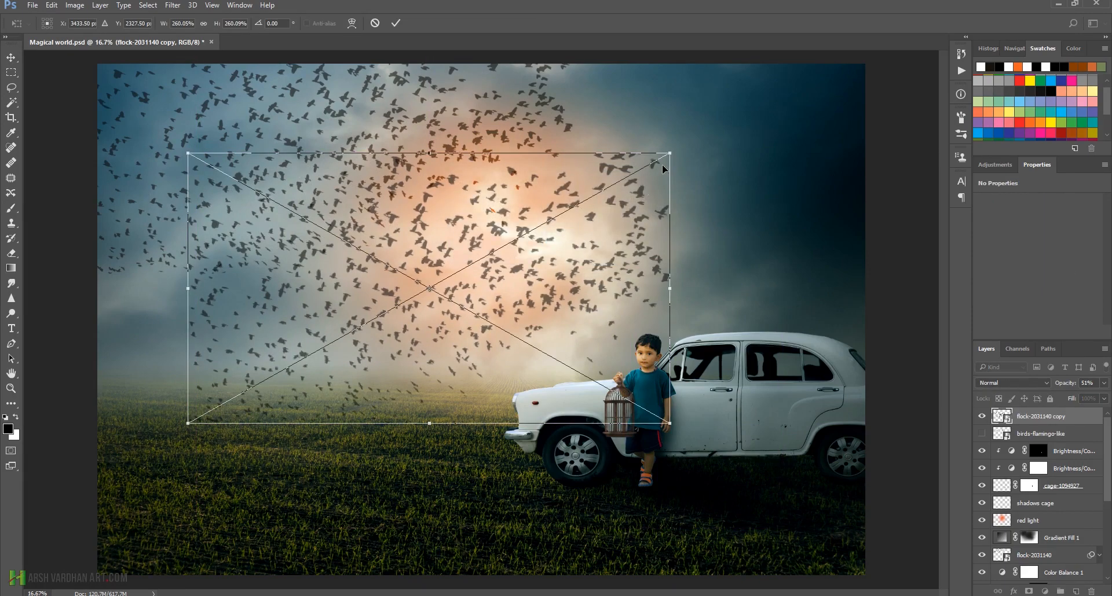
pyautogui.moveTo(673, 150); pyautogui.dragTo(603, 192)
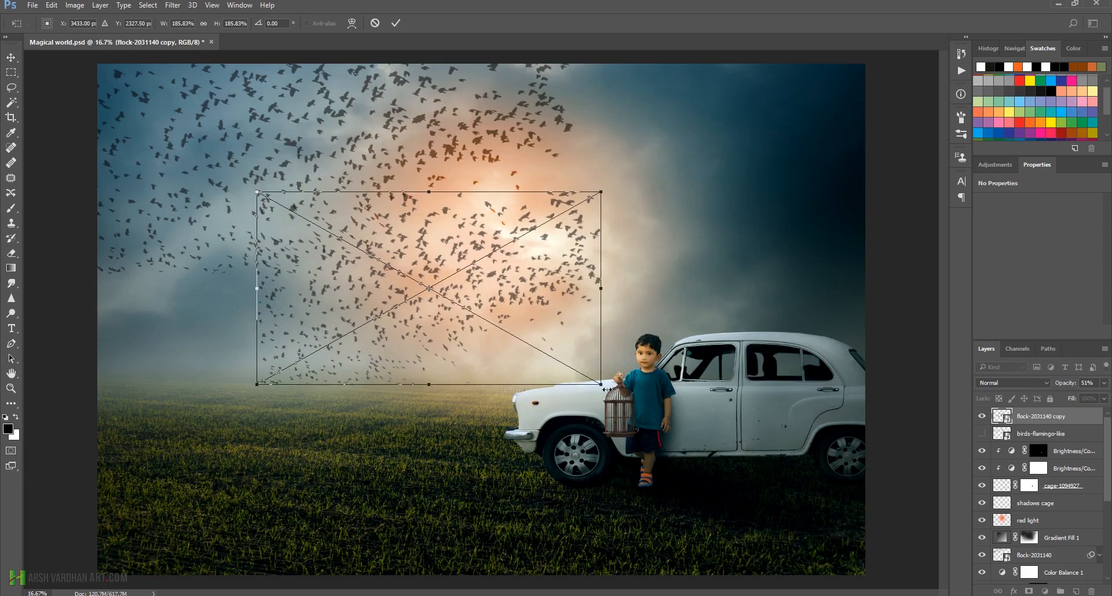
pyautogui.moveTo(600, 385); pyautogui.dragTo(637, 412)
pyautogui.moveTo(256, 409); pyautogui.dragTo(313, 380)
pyautogui.moveTo(597, 231); pyautogui.dragTo(606, 220)
pyautogui.moveTo(481, 272); pyautogui.dragTo(421, 278)
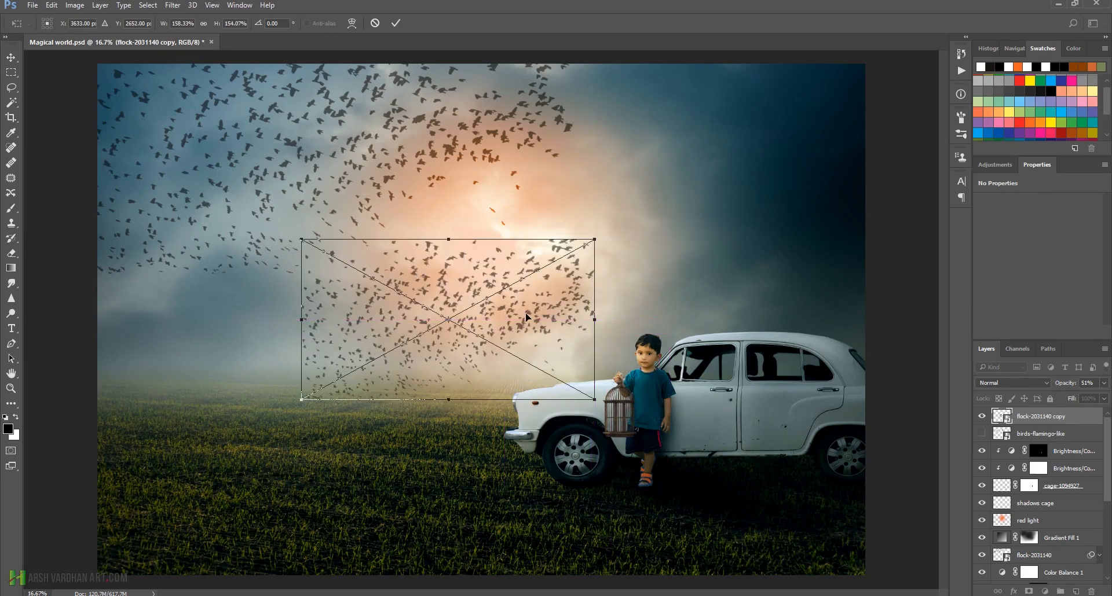
pyautogui.moveTo(543, 324); pyautogui.dragTo(570, 364)
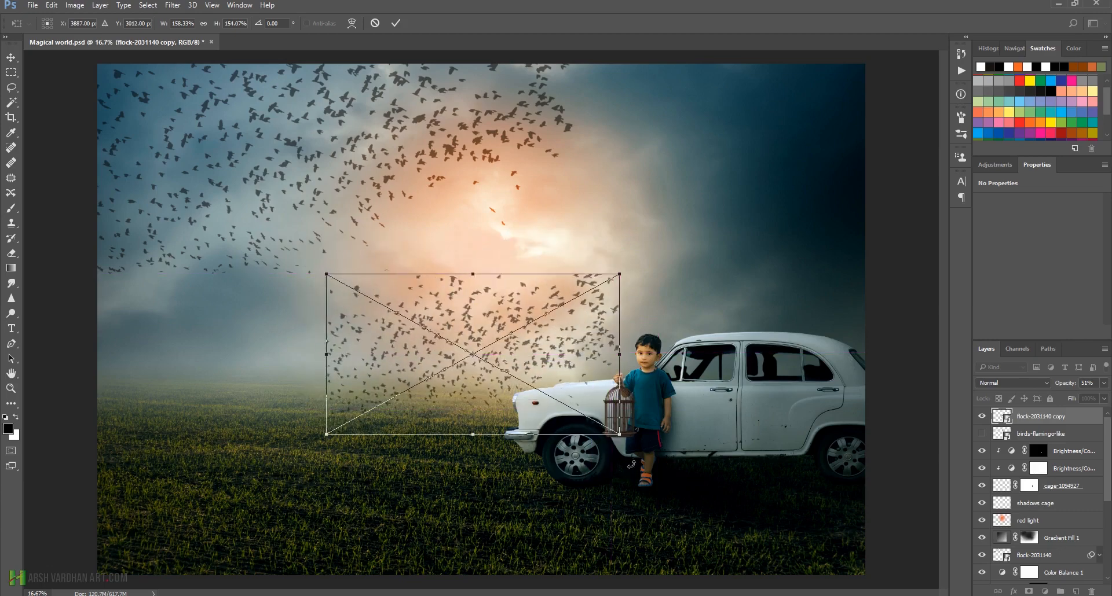
# Step: Rotate the flock copy about 19° clockwise, position it between the upper flock and the birdcage, and apply the transform
pyautogui.moveTo(631, 464); pyautogui.dragTo(593, 505)
pyautogui.moveTo(523, 356); pyautogui.dragTo(512, 346)
pyautogui.moveTo(620, 473); pyautogui.dragTo(613, 481)
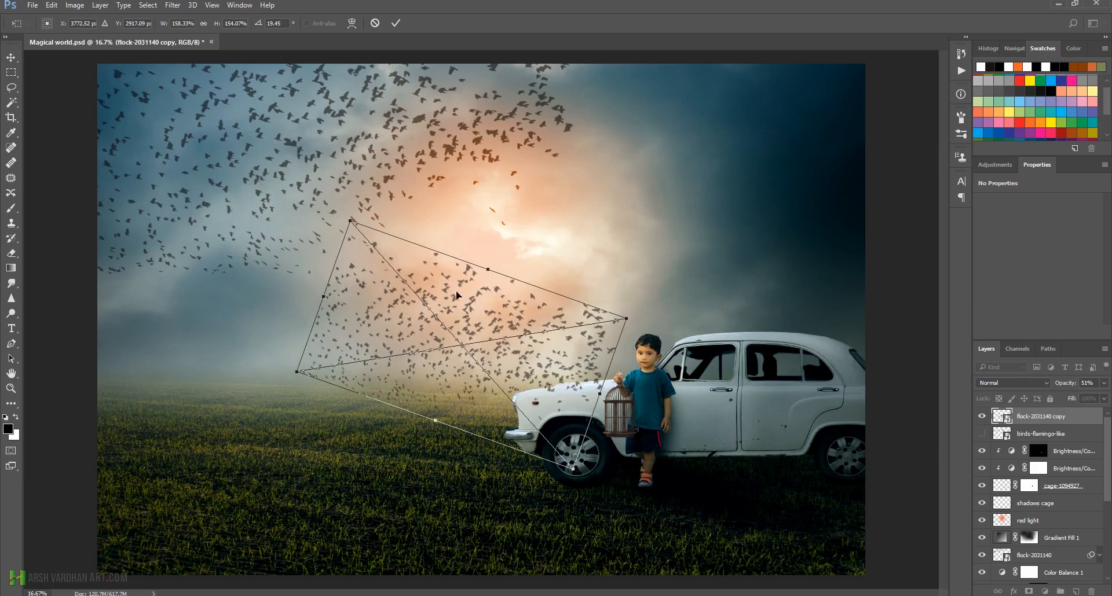
pyautogui.moveTo(456, 291); pyautogui.dragTo(464, 281)
pyautogui.press('Return')
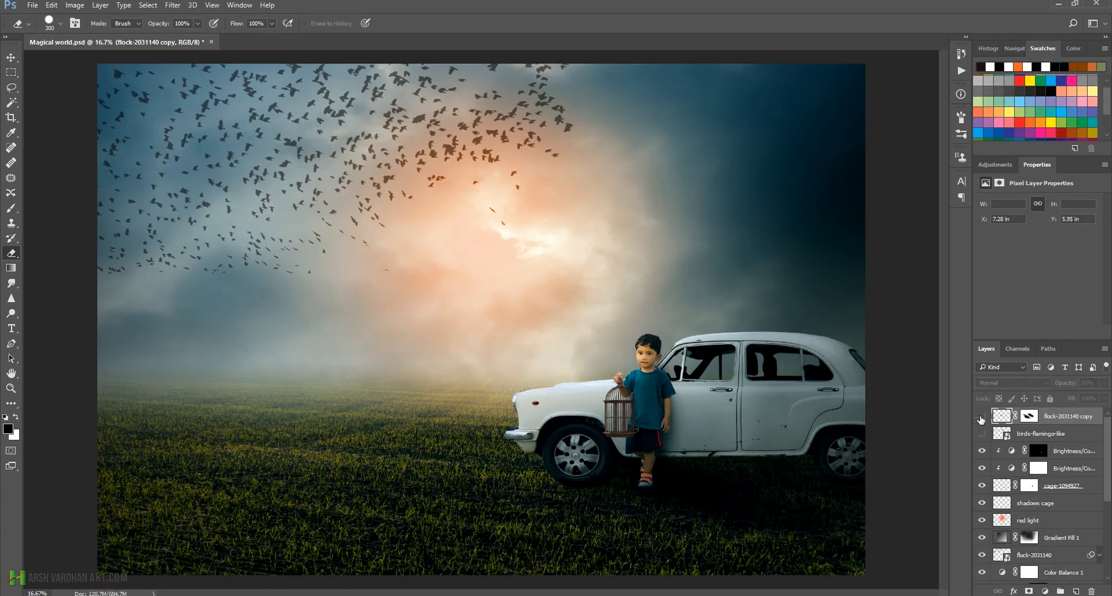
# Step: Set the flock copy's opacity to 54% and erase its stray birds over the car's hood with a size 90 eraser
pyautogui.click(1103, 383)
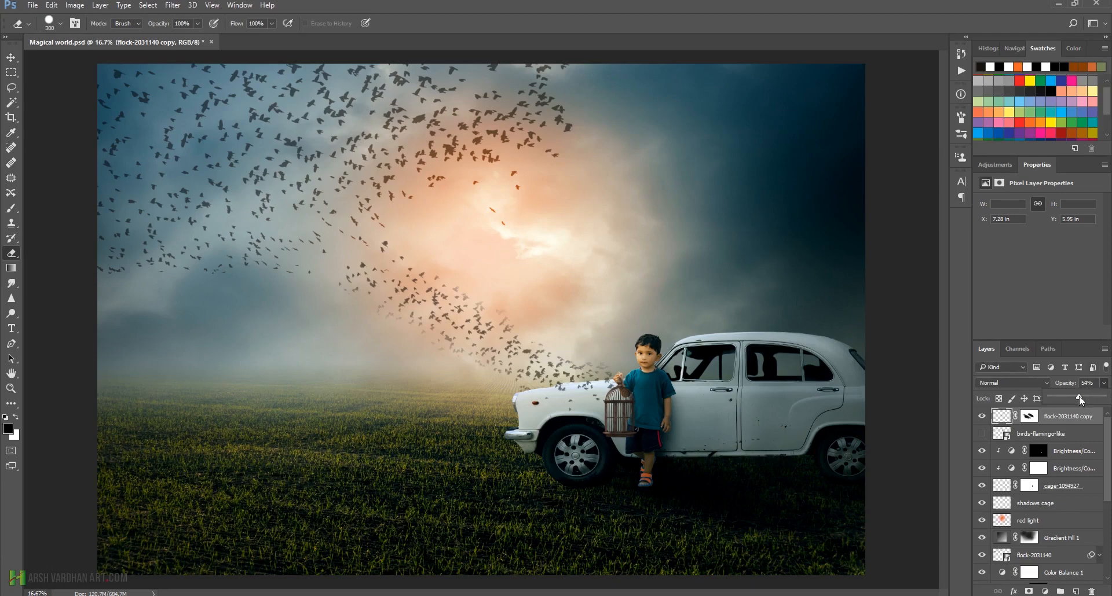
pyautogui.click(999, 418)
pyautogui.moveTo(586, 237); pyautogui.dragTo(524, 258)
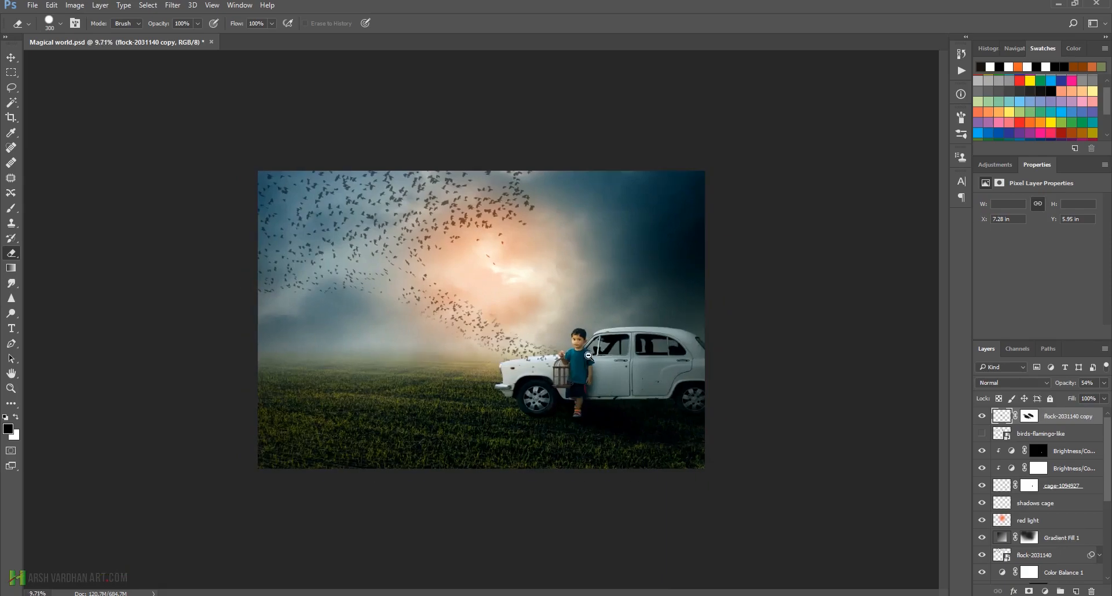
pyautogui.moveTo(518, 332); pyautogui.dragTo(672, 373)
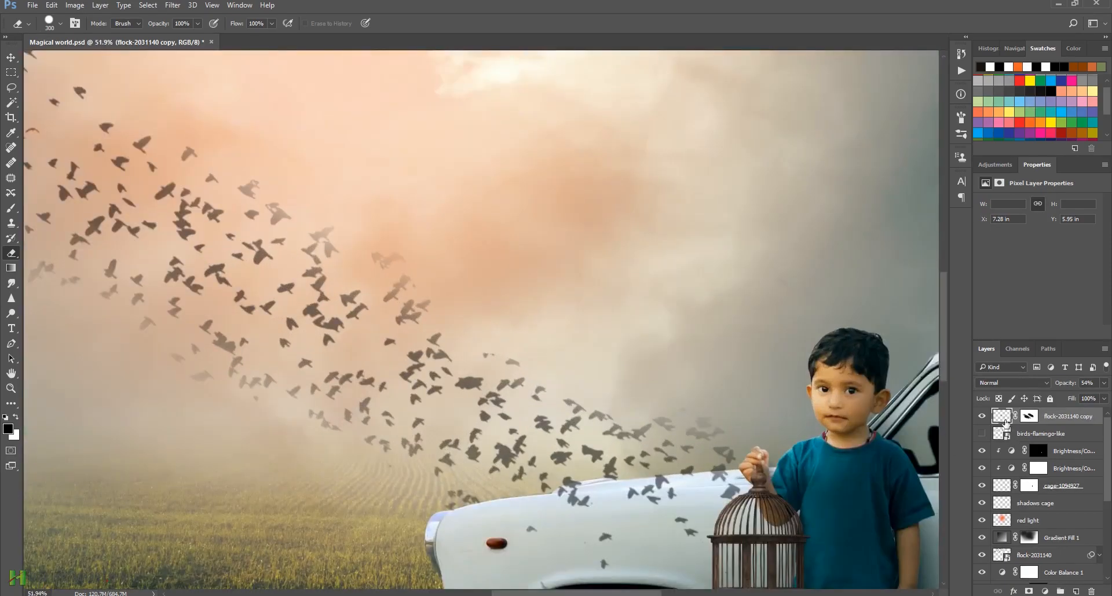
pyautogui.press('[')
pyautogui.press('[')
pyautogui.press('[')
pyautogui.press('[')
pyautogui.press('[')
pyautogui.press('[')
pyautogui.press('[')
pyautogui.moveTo(481, 360); pyautogui.dragTo(442, 370)
pyautogui.moveTo(356, 387); pyautogui.dragTo(268, 373)
pyautogui.moveTo(354, 270); pyautogui.dragTo(533, 359)
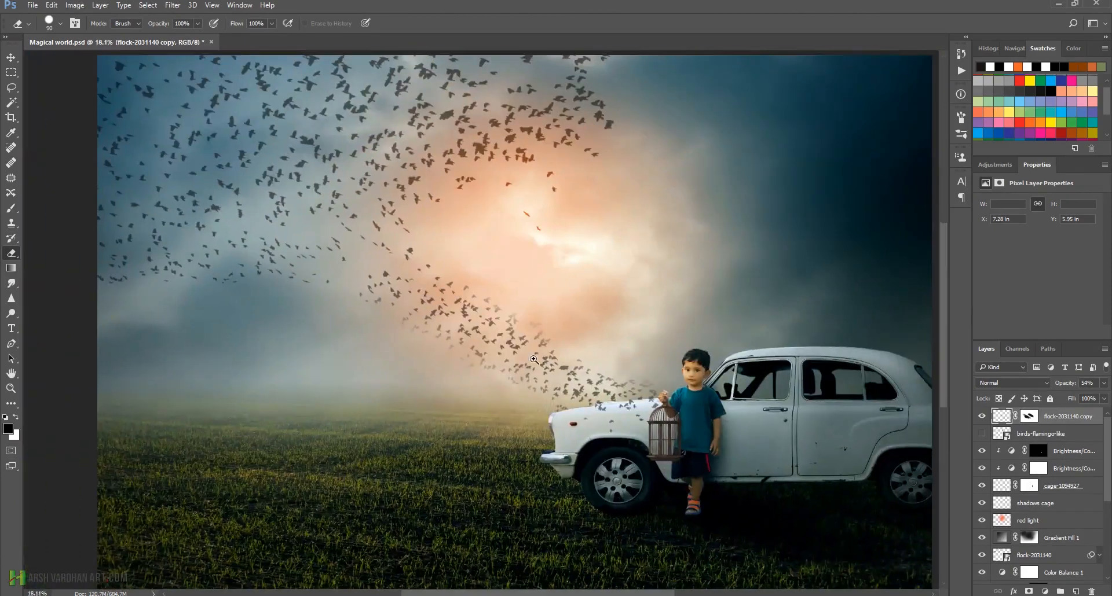
# Step: Save the document and inspect the birds around the hood and cage
pyautogui.hotkey('ctrl', 's')
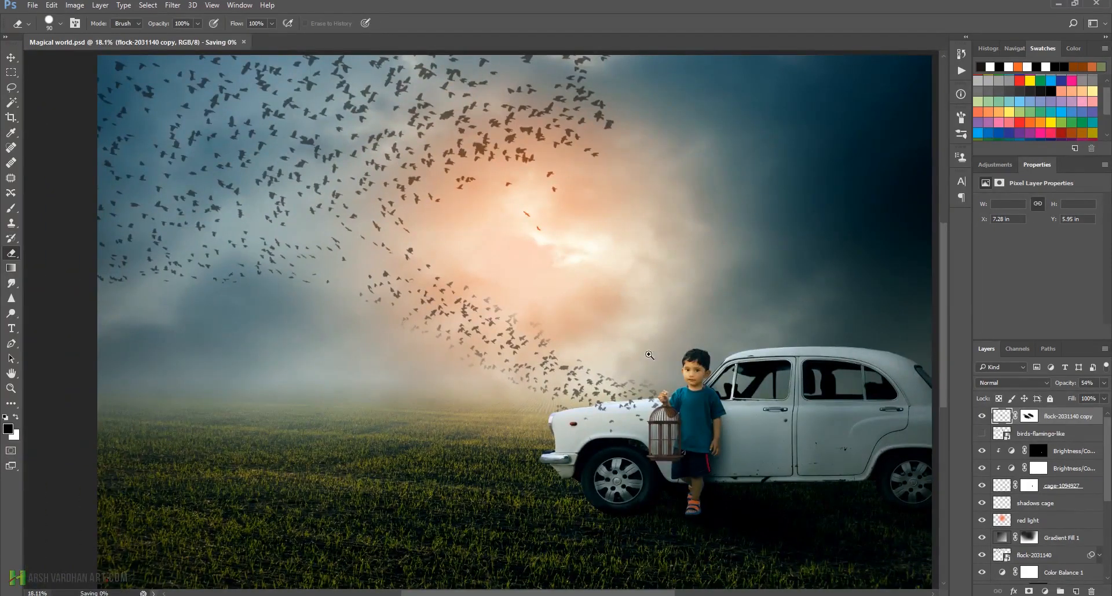
pyautogui.moveTo(649, 355); pyautogui.dragTo(561, 454)
pyautogui.moveTo(539, 399)
pyautogui.mouseDown()
pyautogui.moveTo(597, 405)
pyautogui.moveTo(552, 404)
pyautogui.mouseUp()
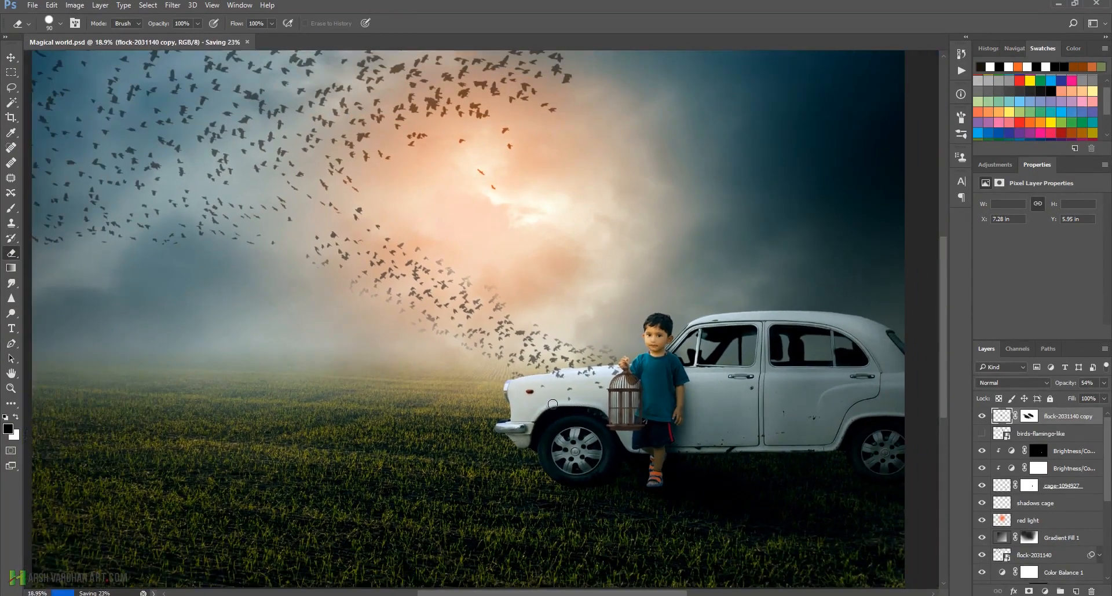
pyautogui.moveTo(618, 356); pyautogui.dragTo(567, 394)
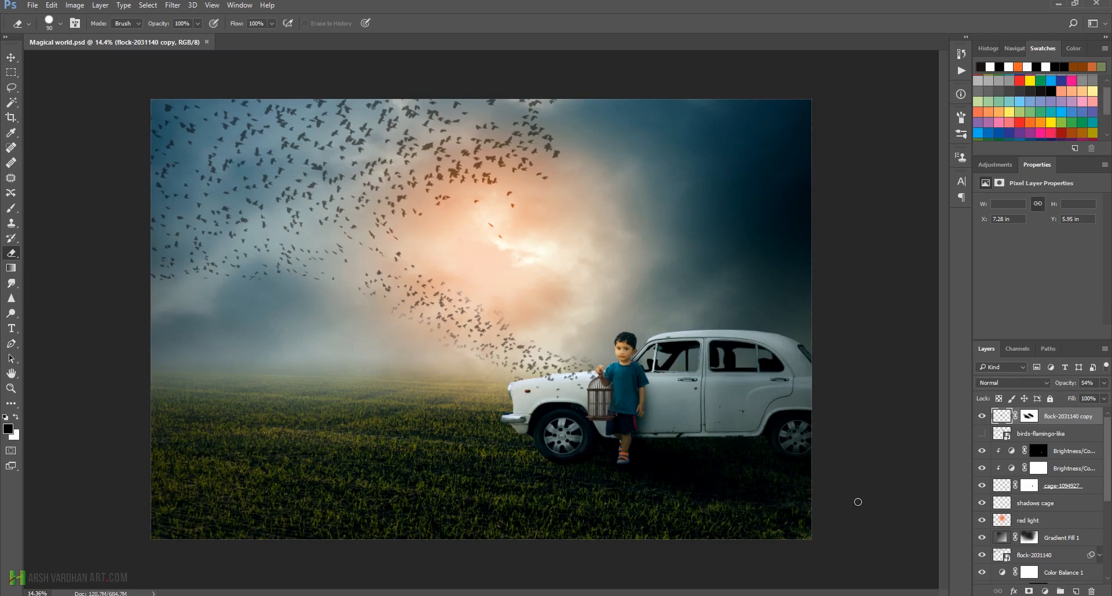
# Step: Preview the image without the Gradient Fill 1 layer, rename that layer "vignette effect", and save the document
pyautogui.scroll(-2, 998, 507)
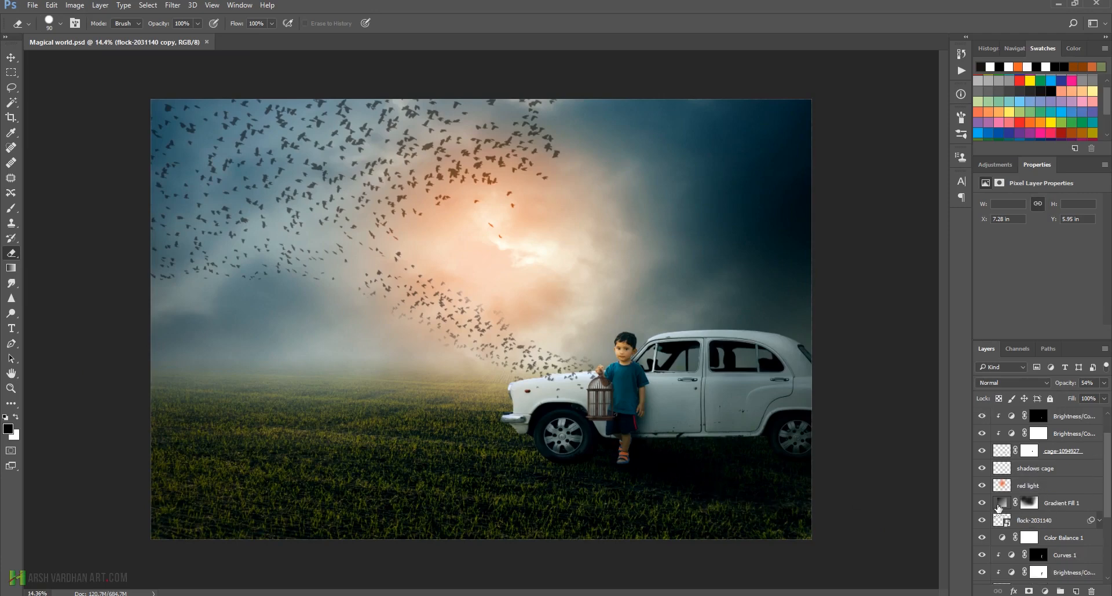
pyautogui.click(998, 508)
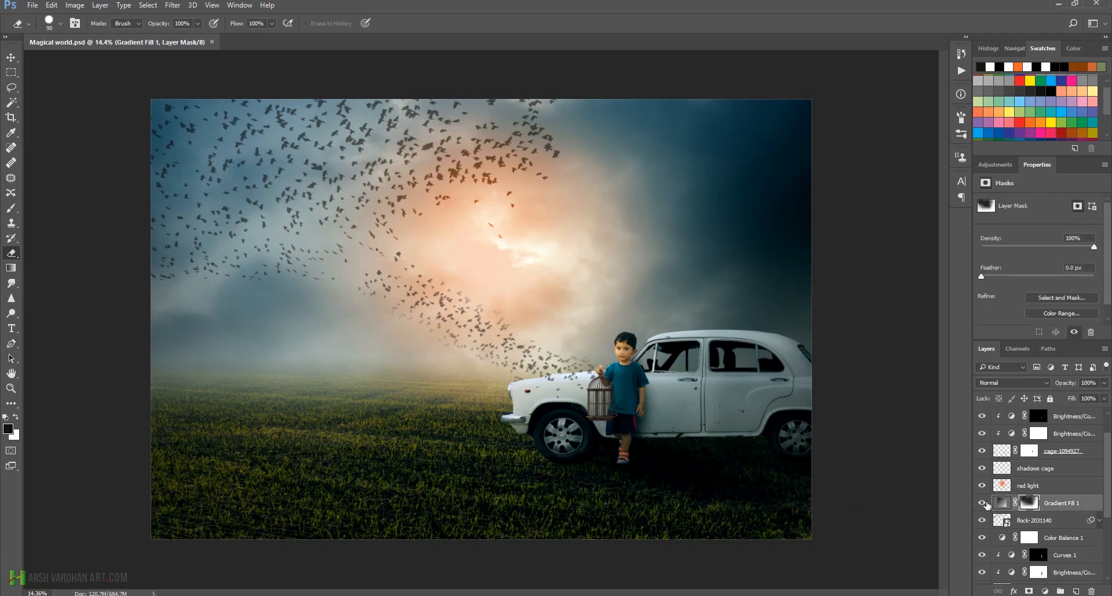
pyautogui.click(982, 504)
pyautogui.click(981, 503)
pyautogui.click(1063, 508)
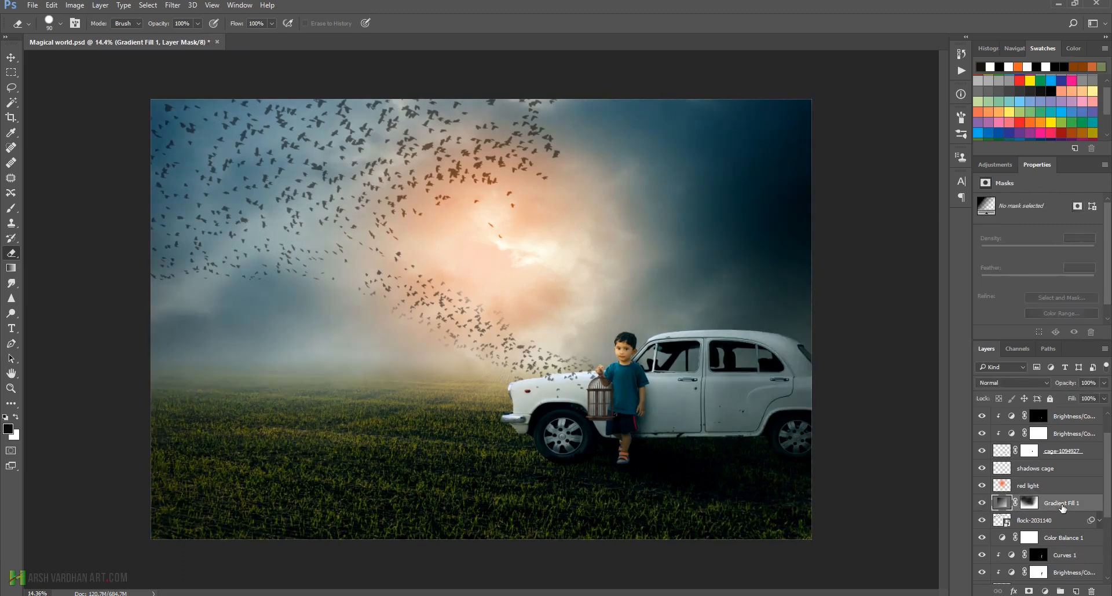
pyautogui.doubleClick(1063, 503)
pyautogui.write('vign')
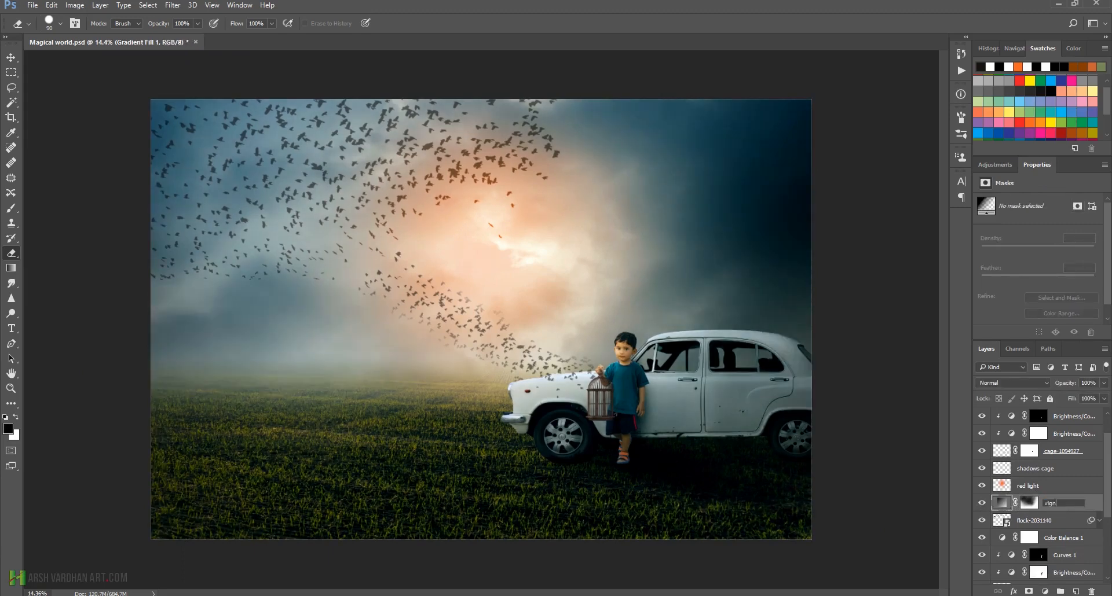
pyautogui.write('ette effect')
pyautogui.press('Return')
pyautogui.hotkey('ctrl', 's')
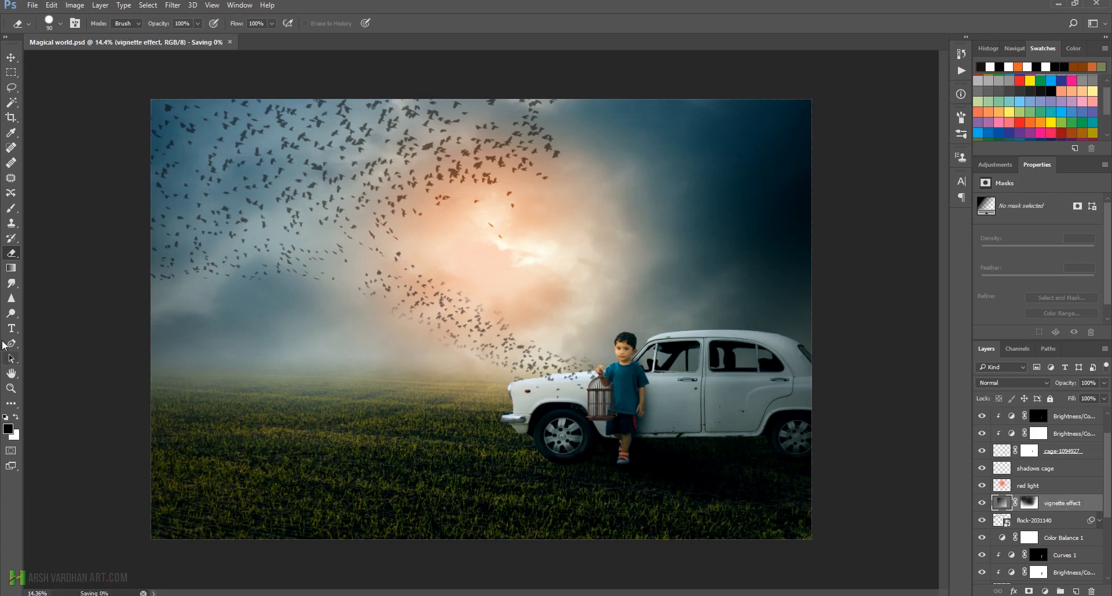
# Step: Paint black on the vignette effect mask with a size 1100 brush at 20% opacity, comparing the image with the layer off and on
pyautogui.click(10, 207)
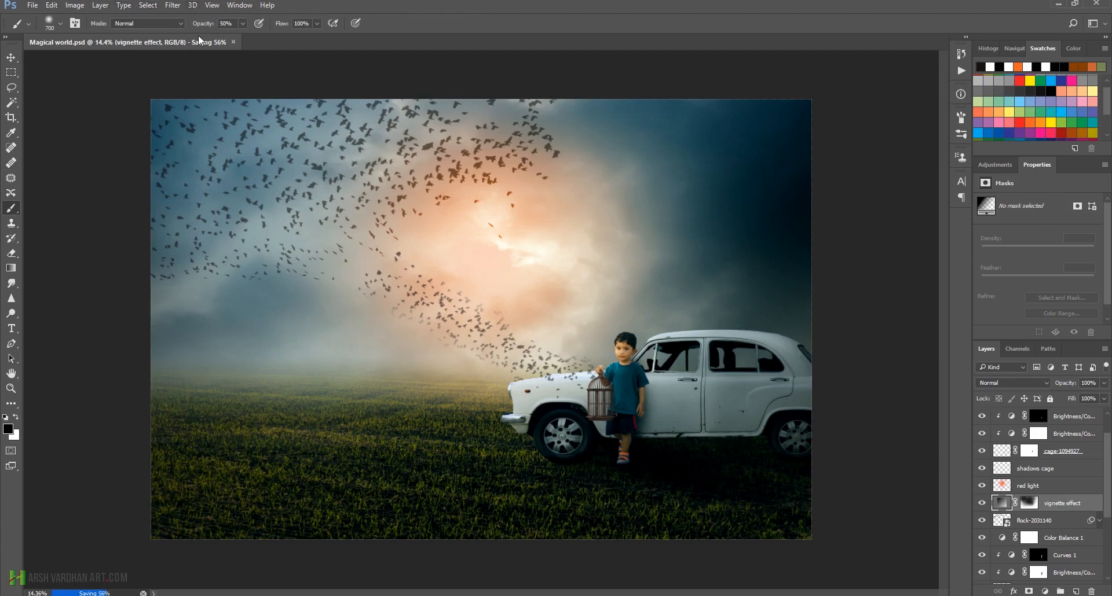
pyautogui.press('2')
pyautogui.click(1028, 503)
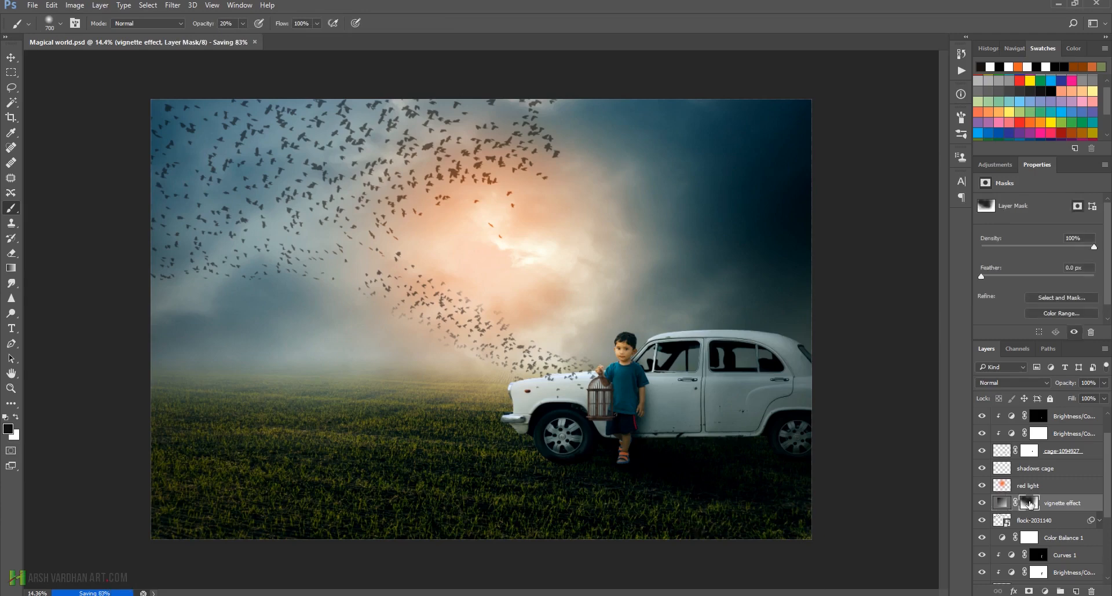
pyautogui.press(']')
pyautogui.press(']')
pyautogui.press(']')
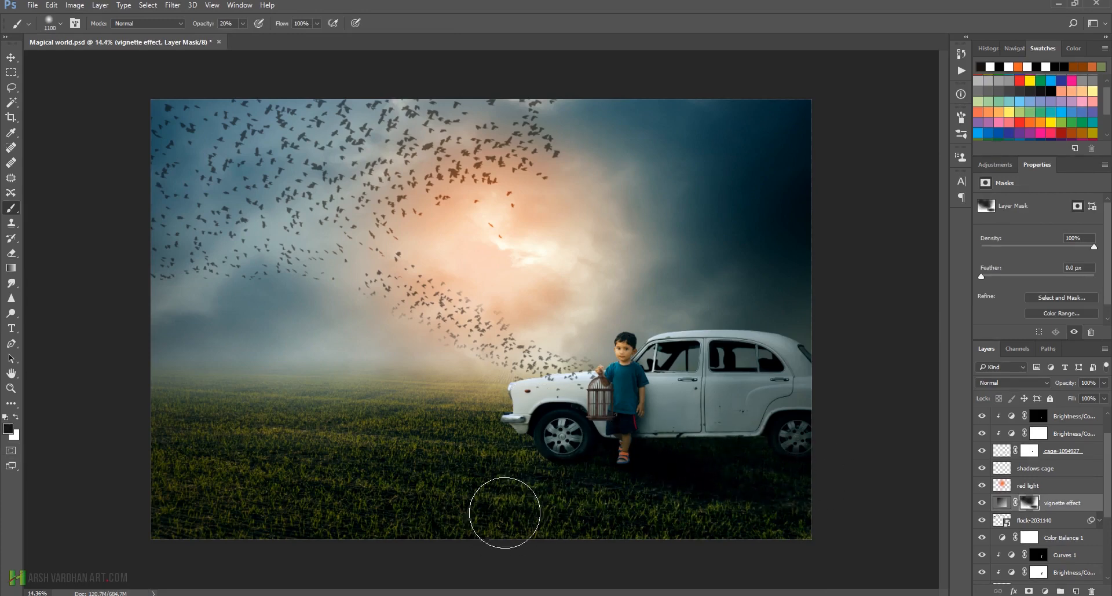
pyautogui.click(981, 503)
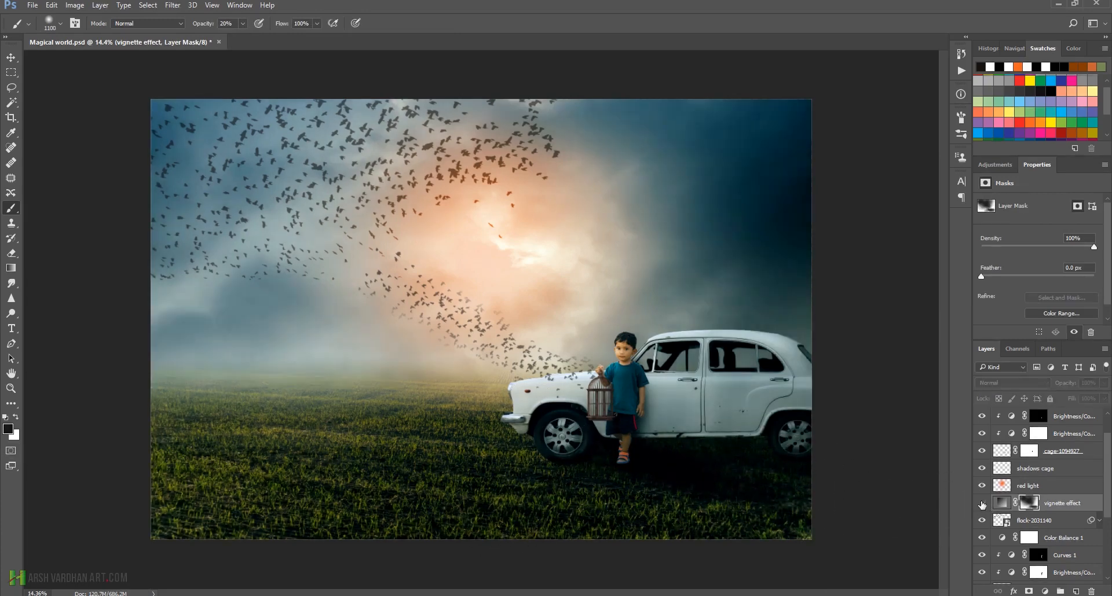
pyautogui.click(982, 503)
pyautogui.click(981, 504)
pyautogui.click(982, 504)
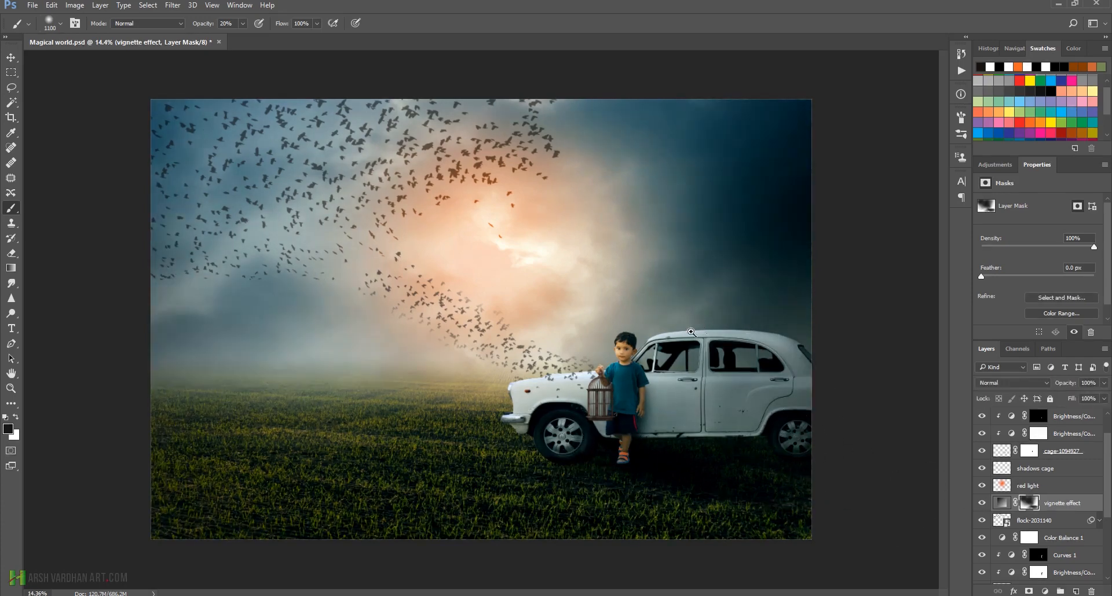
# Step: Stamp all visible layers into a new layer above the flock copy and set its blend mode to Linear Light
pyautogui.scroll(-1, 692, 332)
pyautogui.scroll(2, 1067, 489)
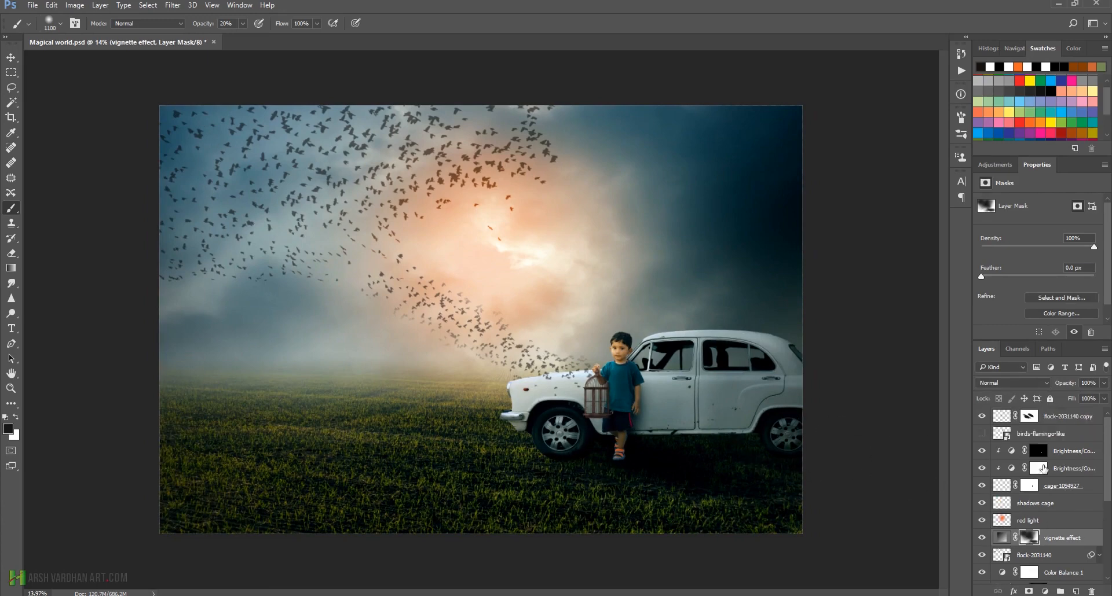
pyautogui.click(999, 417)
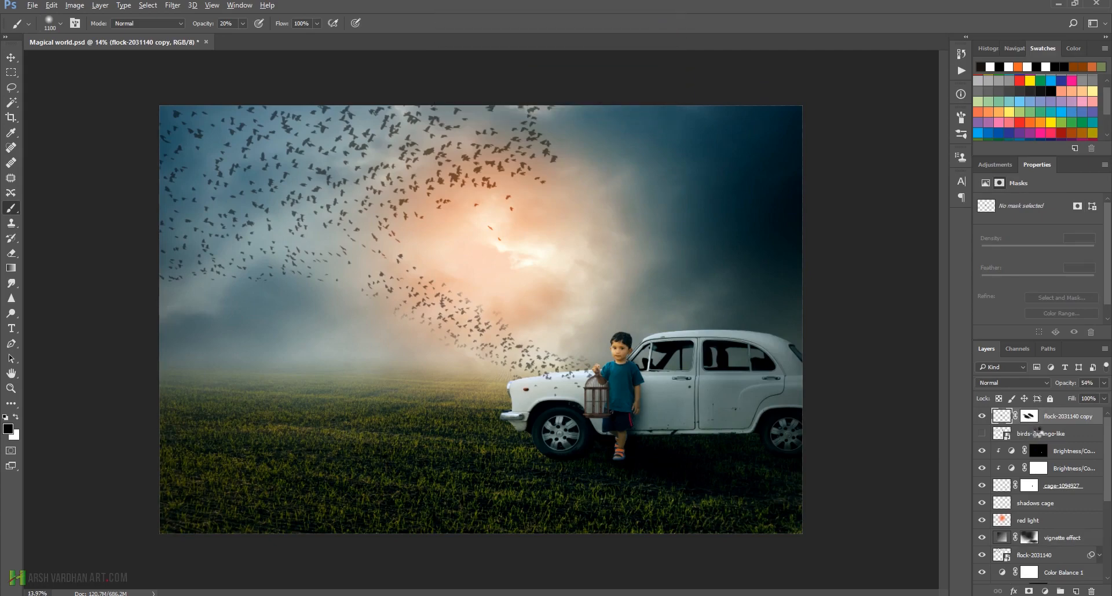
pyautogui.hotkey('ctrl', 'shift', 'alt', 'e')
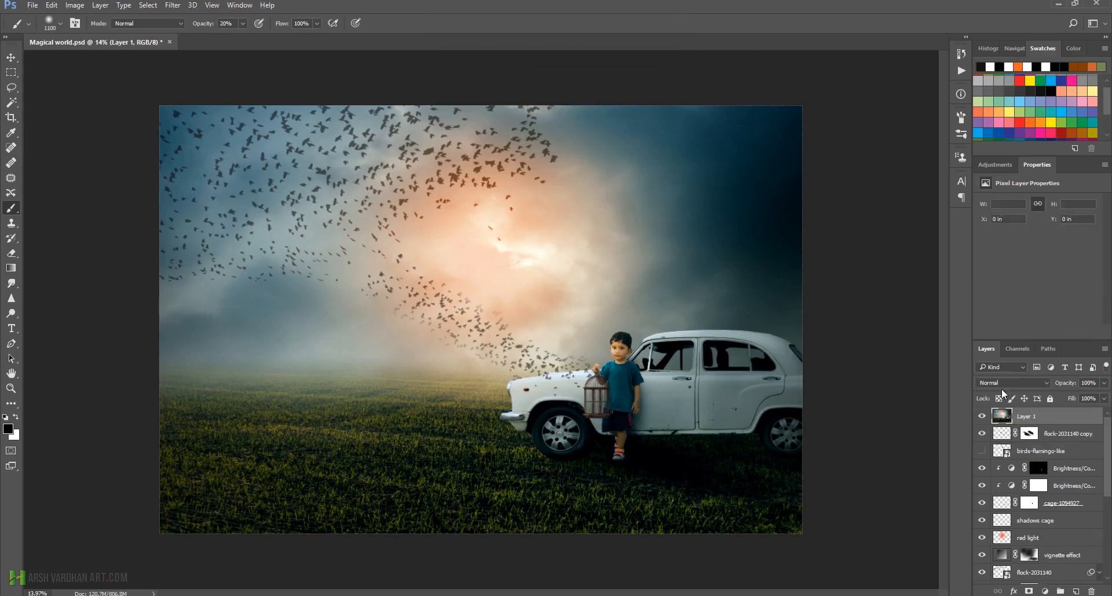
pyautogui.click(1016, 383)
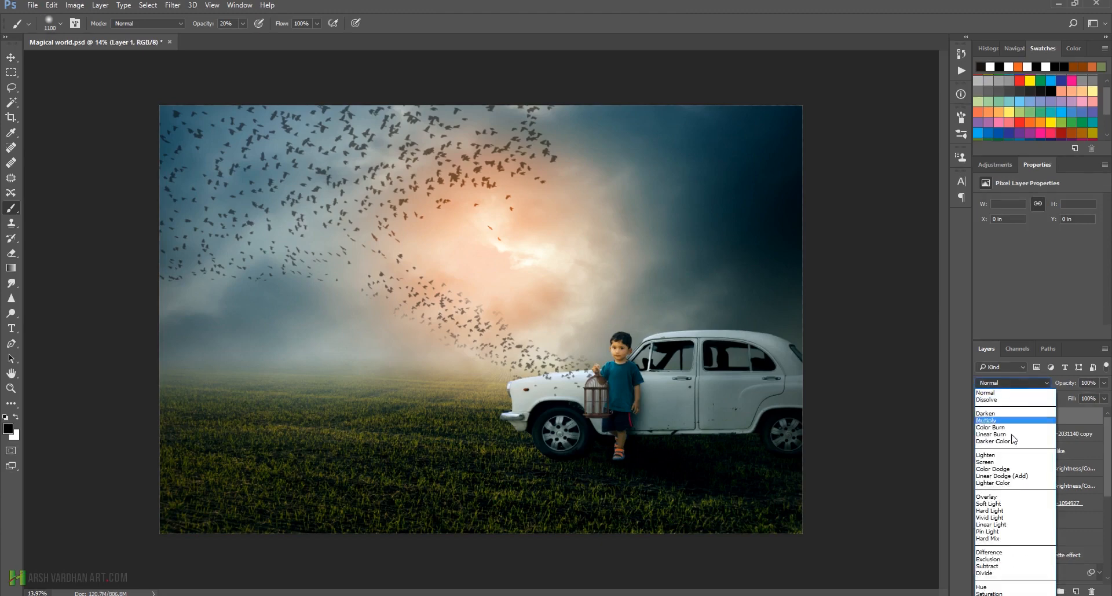
pyautogui.click(998, 525)
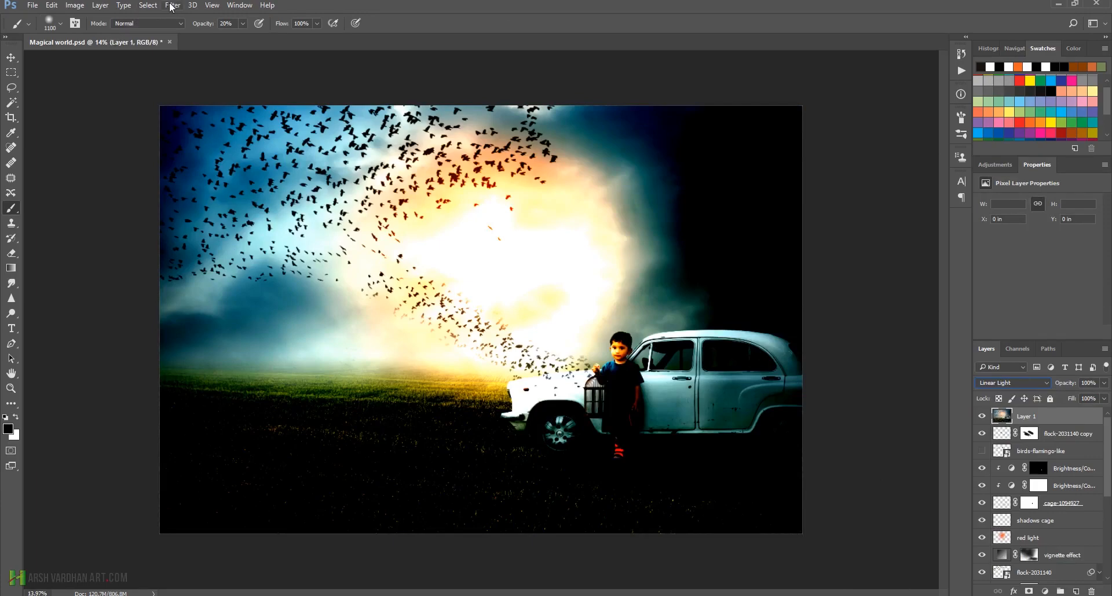
# Step: Apply a High Pass filter with a 1.0 pixel radius to Layer 1
pyautogui.click(172, 6)
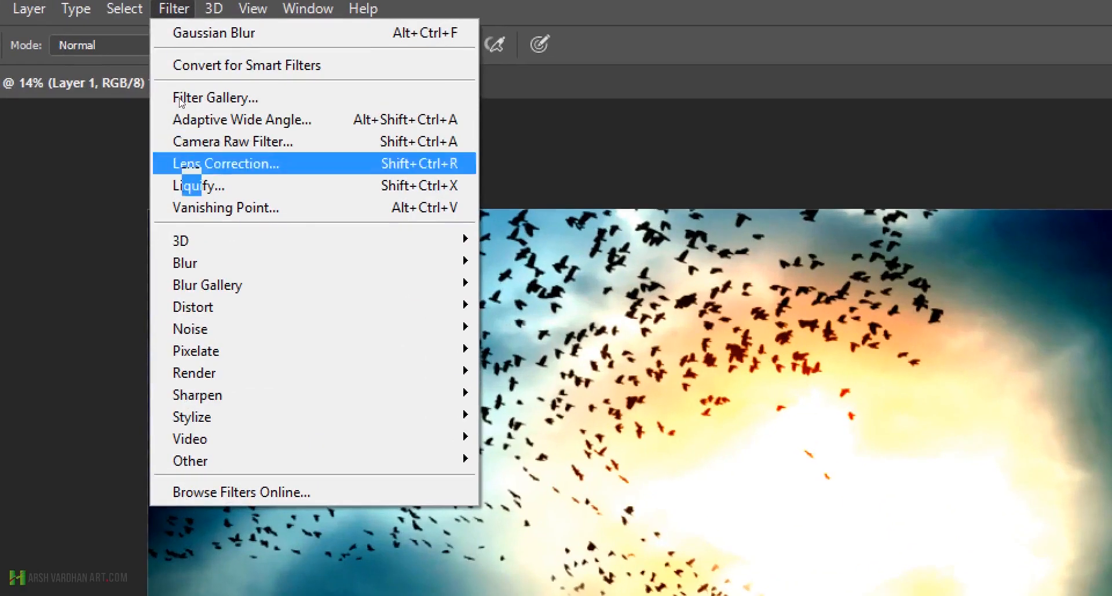
pyautogui.moveTo(187, 188)
pyautogui.press('b')
pyautogui.press('b')
pyautogui.press('b')
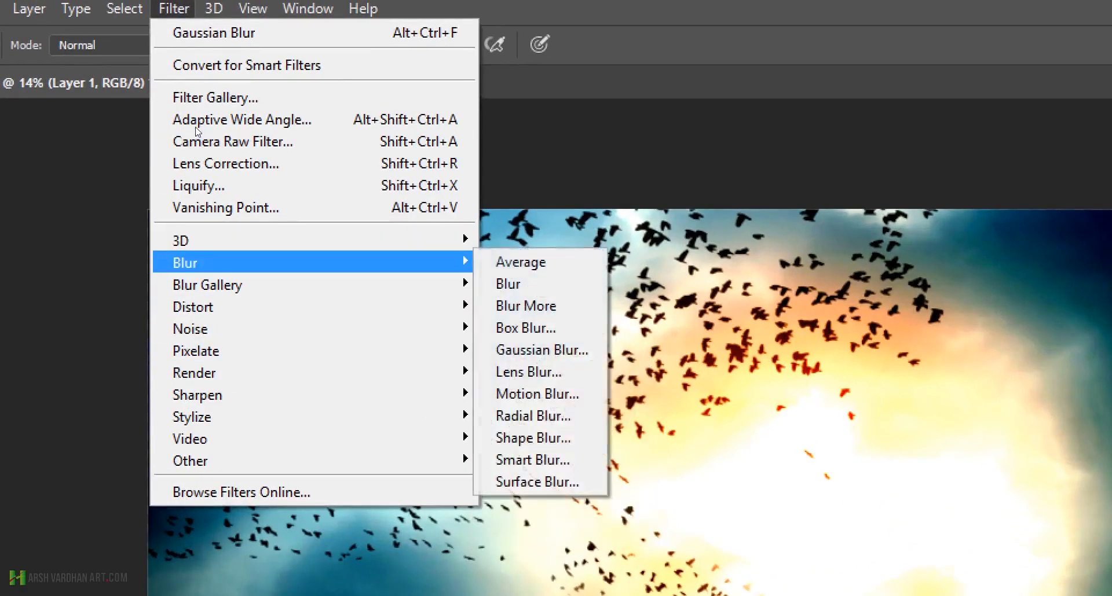
pyautogui.press('o')
pyautogui.press('h')
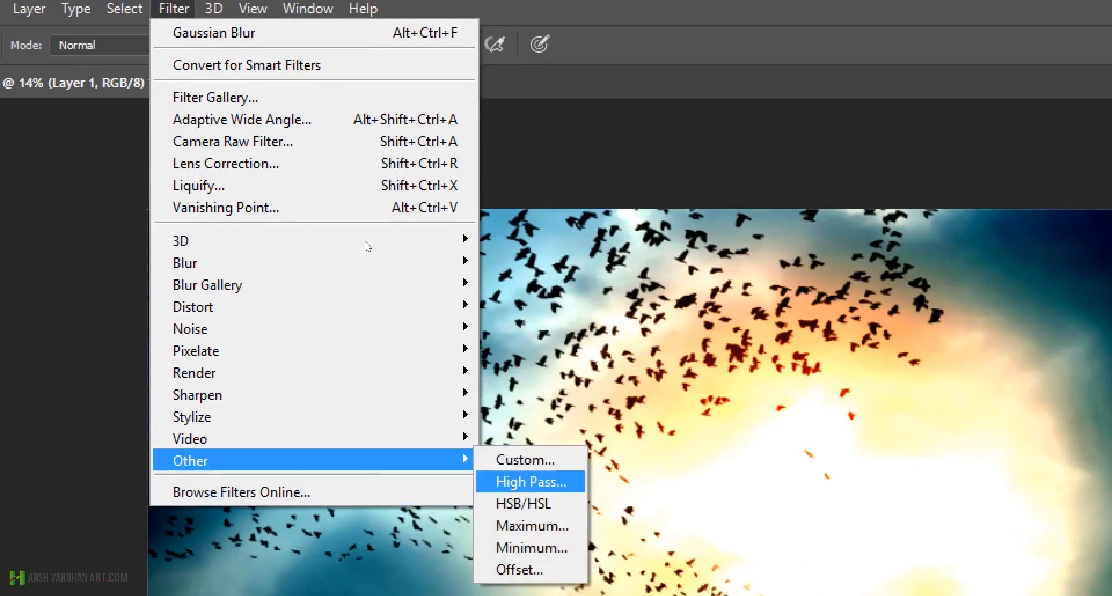
pyautogui.press('Return')
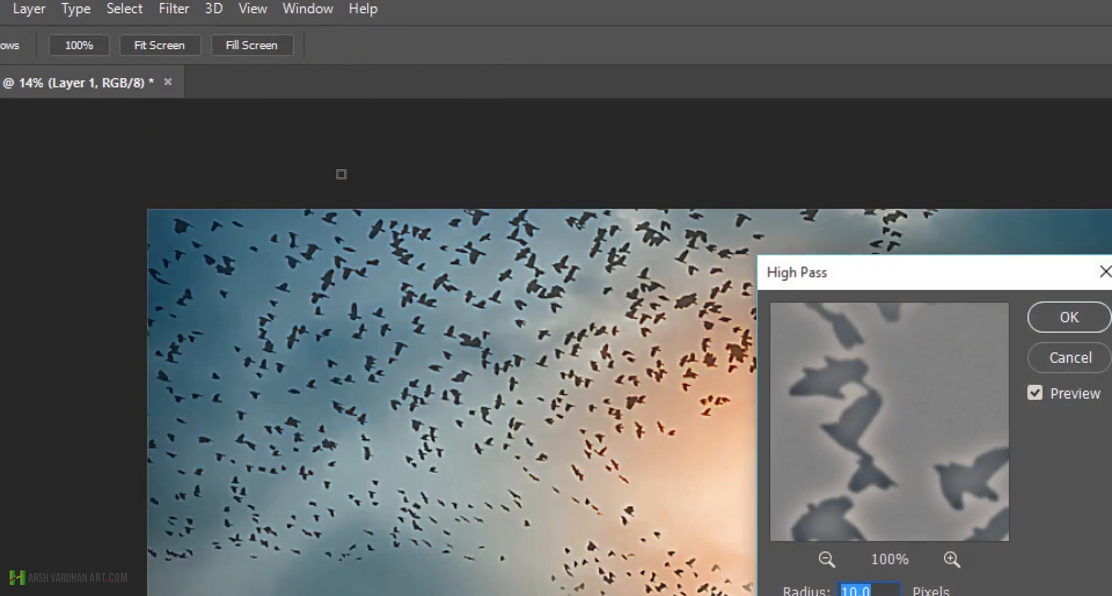
pyautogui.press('super')
pyautogui.press('Escape')
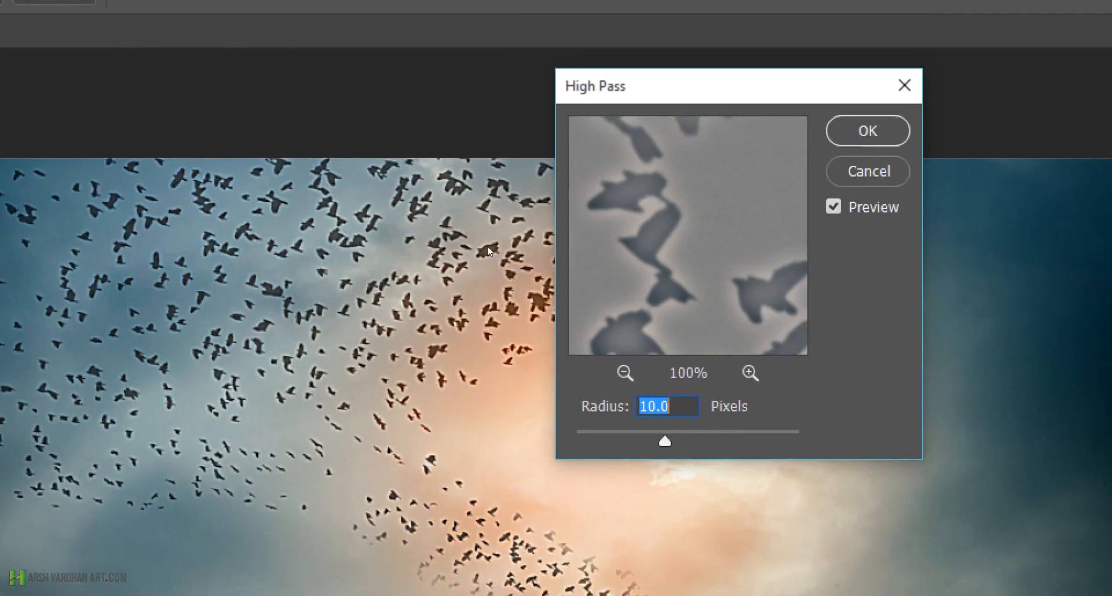
pyautogui.moveTo(592, 441); pyautogui.dragTo(586, 442)
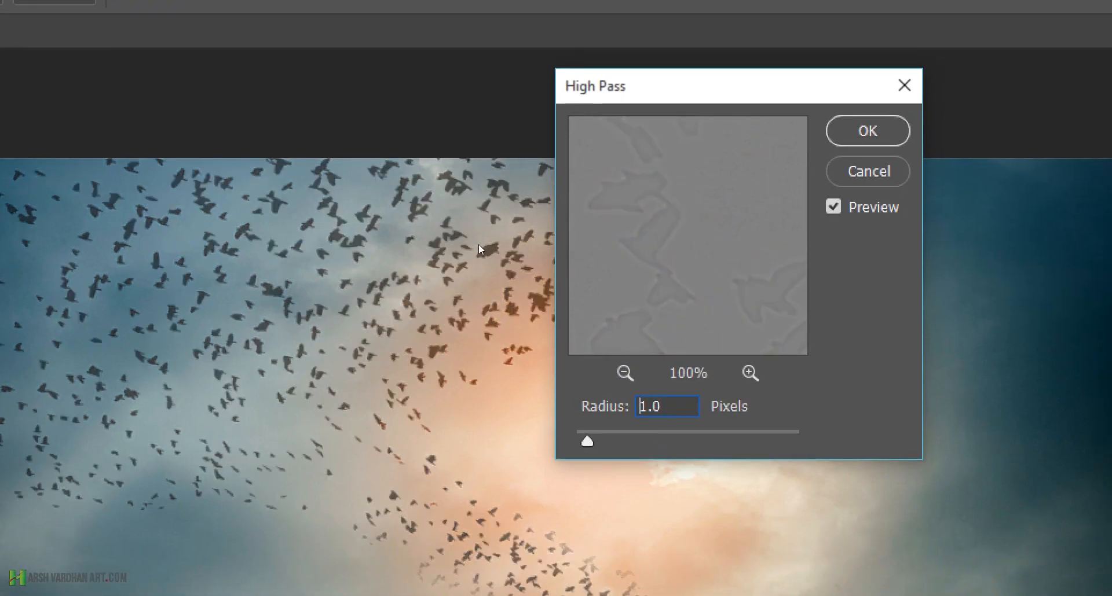
pyautogui.doubleClick(650, 405)
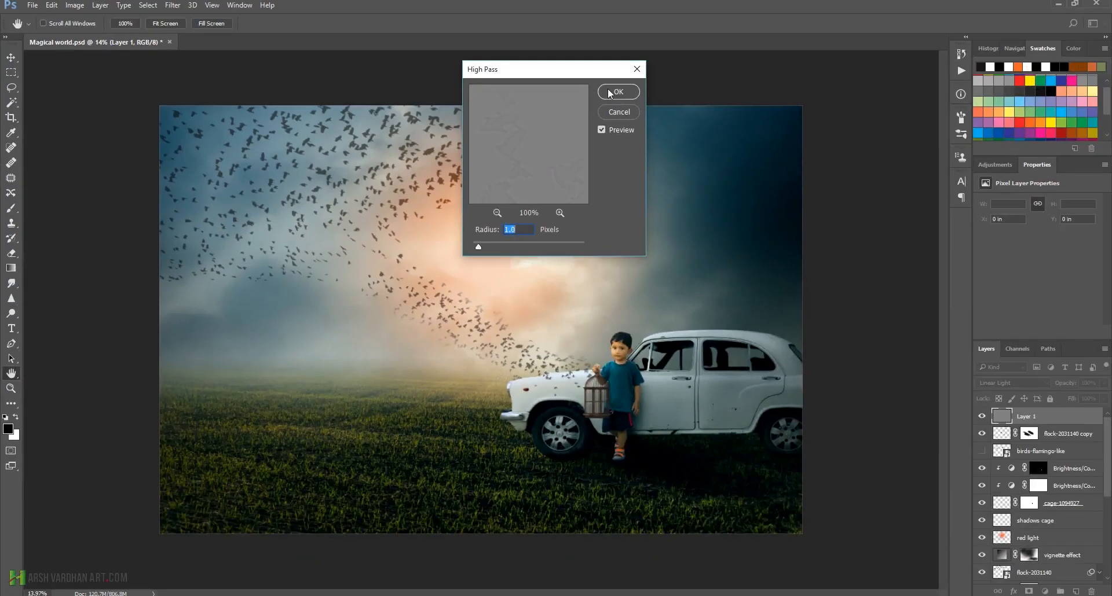
pyautogui.click(609, 93)
pyautogui.press('b')
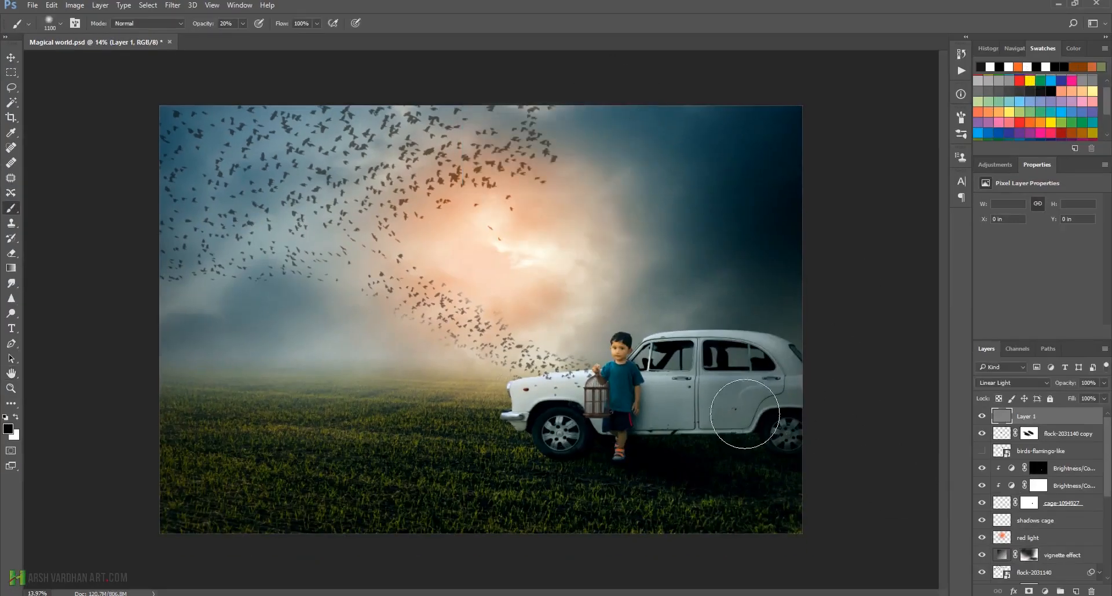
# Step: Inspect the sharpened image up close around the boy, the cage, the car and the flock of birds
pyautogui.moveTo(504, 348); pyautogui.dragTo(802, 406)
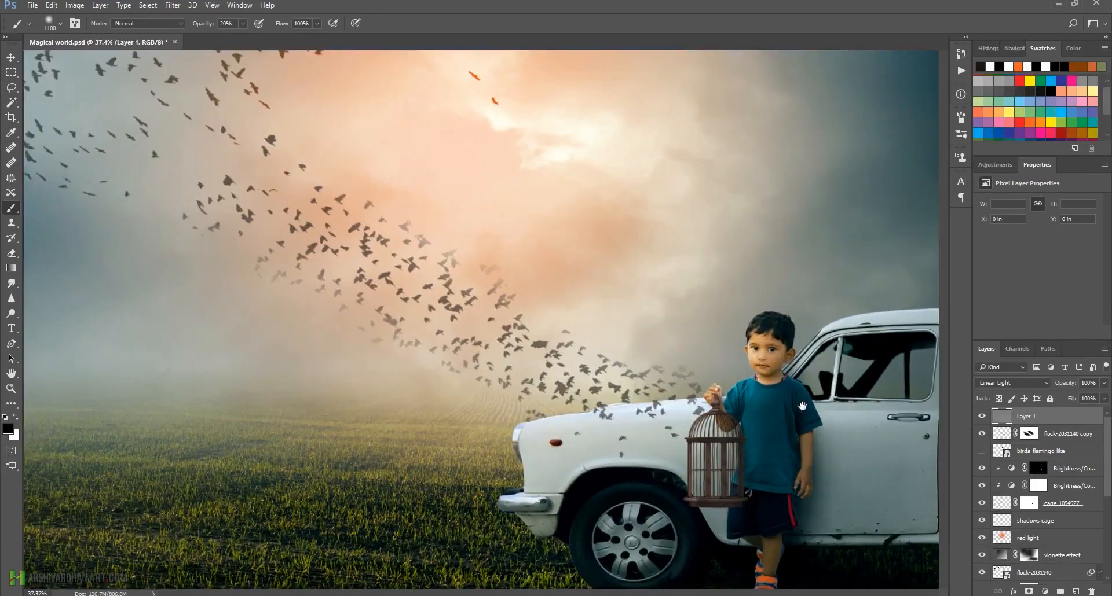
pyautogui.scroll(-5, 603, 290)
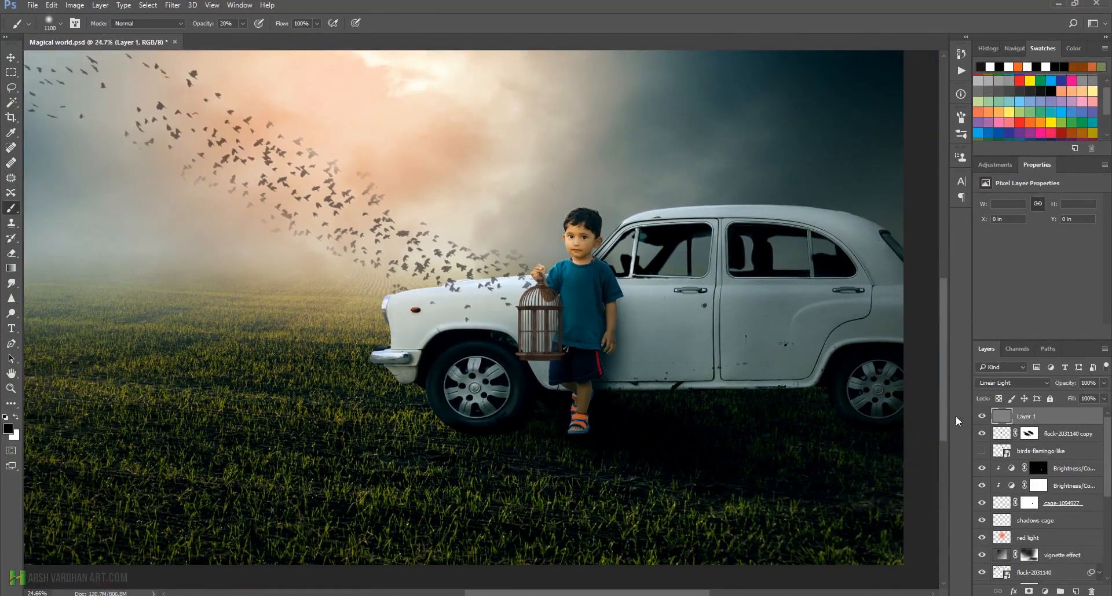
pyautogui.scroll(5, 458, 305)
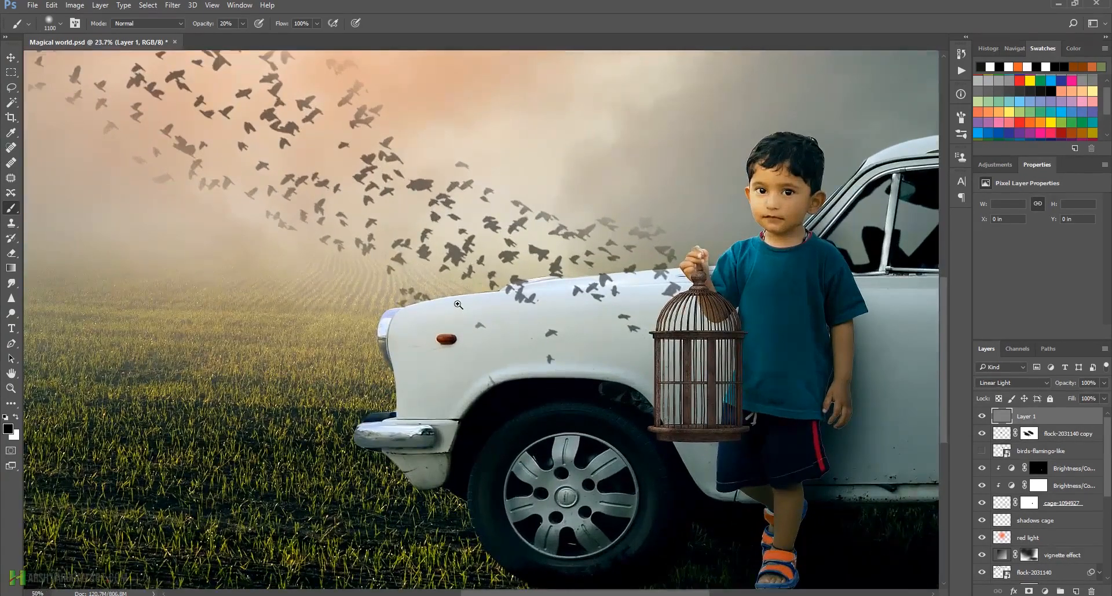
pyautogui.moveTo(458, 305); pyautogui.dragTo(389, 293)
pyautogui.moveTo(187, 197); pyautogui.dragTo(310, 312)
pyautogui.moveTo(392, 222)
pyautogui.mouseDown()
pyautogui.moveTo(339, 219)
pyautogui.moveTo(526, 316)
pyautogui.moveTo(467, 277)
pyautogui.moveTo(561, 318)
pyautogui.moveTo(550, 325)
pyautogui.moveTo(562, 330)
pyautogui.mouseUp()
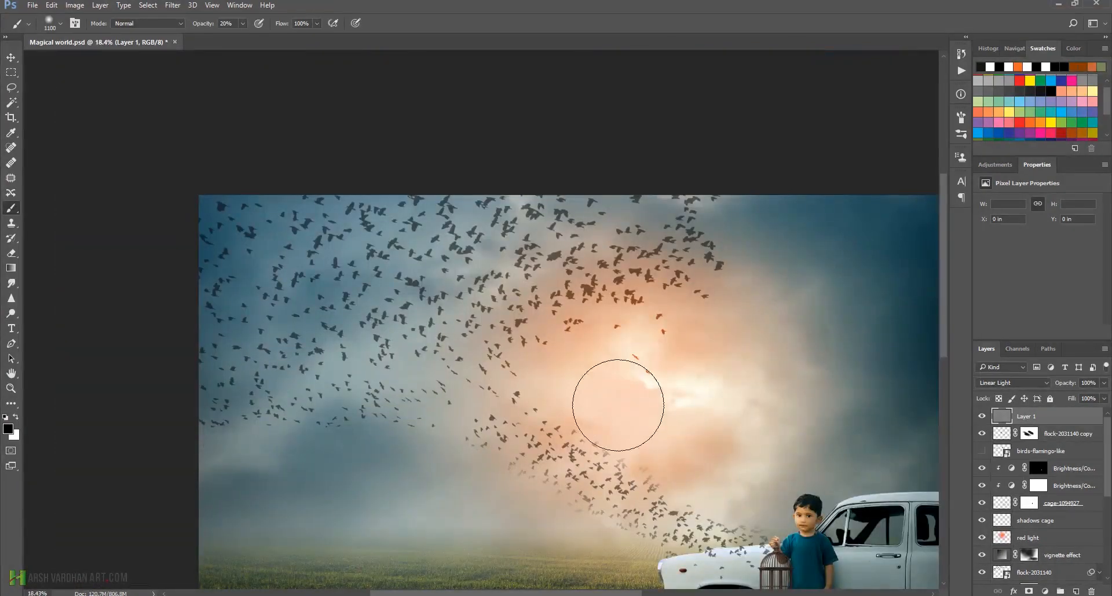
pyautogui.moveTo(582, 410)
pyautogui.mouseDown()
pyautogui.moveTo(451, 352)
pyautogui.moveTo(463, 352)
pyautogui.mouseUp()
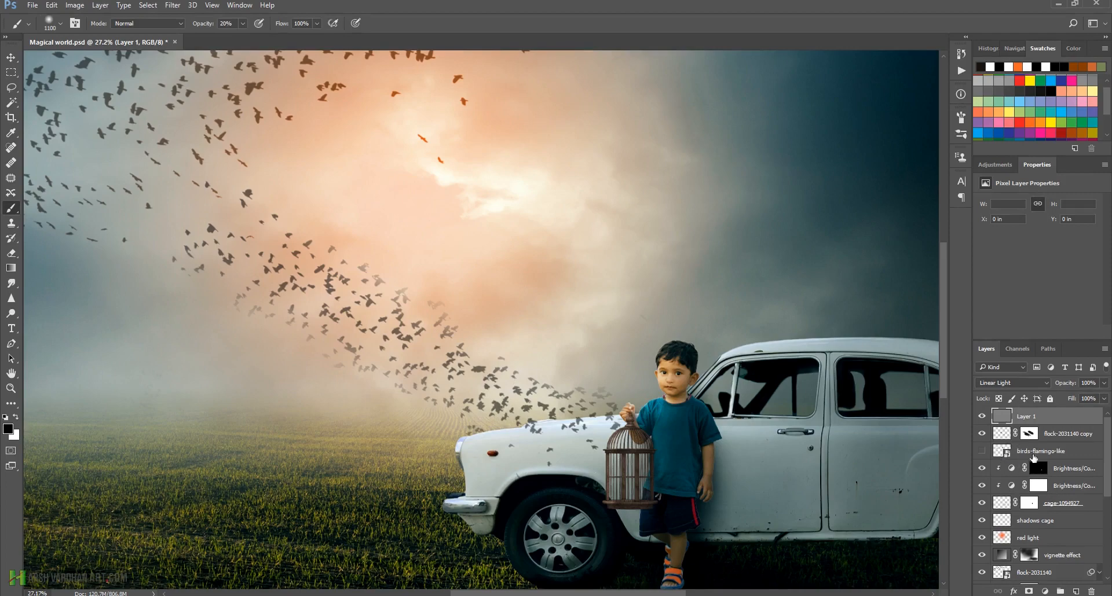
# Step: Set the flock-2031140 copy layer's opacity to 64%, check the whole image, and save the document
pyautogui.click(1048, 439)
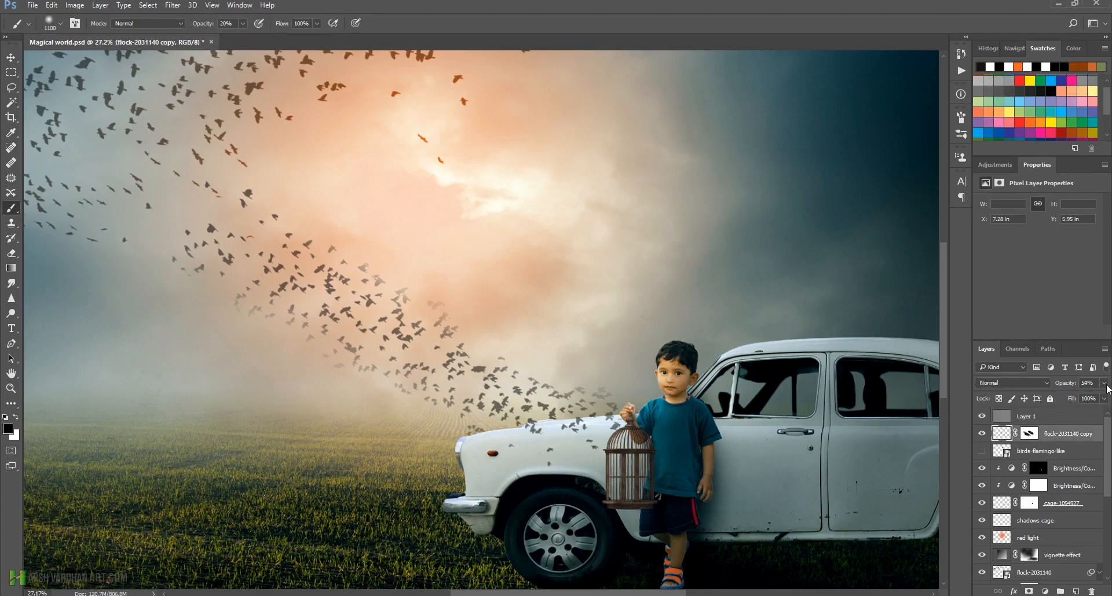
pyautogui.click(1104, 384)
pyautogui.moveTo(1081, 398); pyautogui.dragTo(1087, 399)
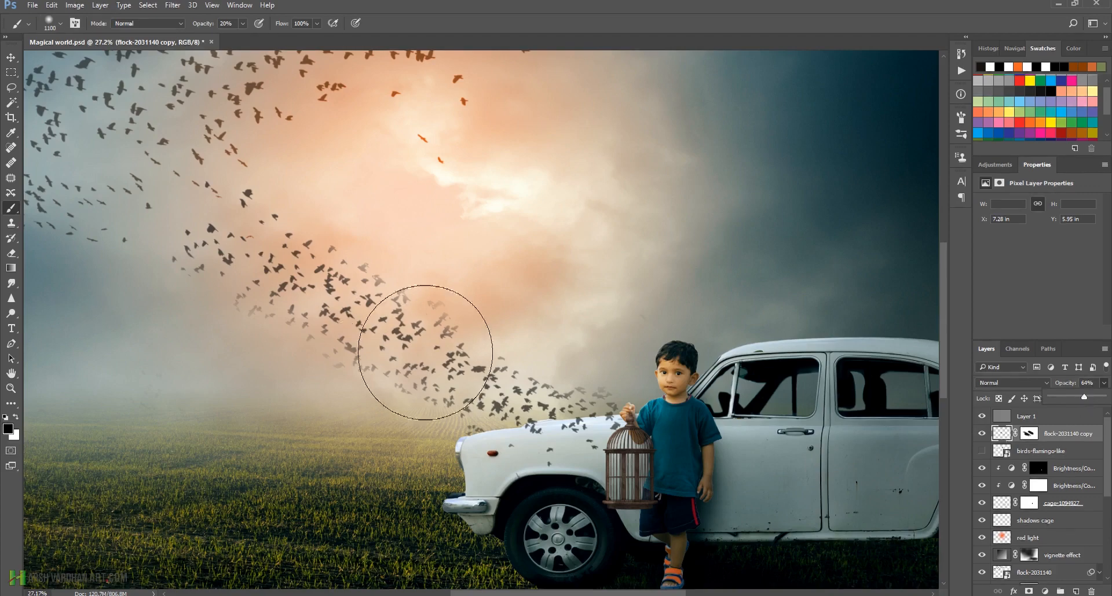
pyautogui.scroll(-5, 472, 347)
pyautogui.scroll(1, 471, 347)
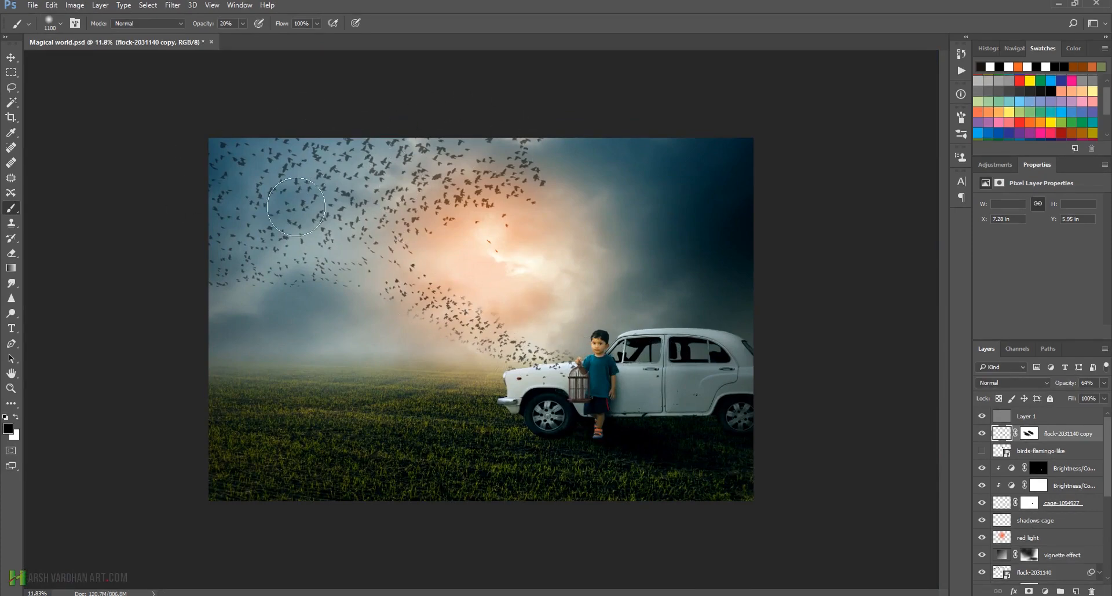
pyautogui.hotkey('ctrl', 's')
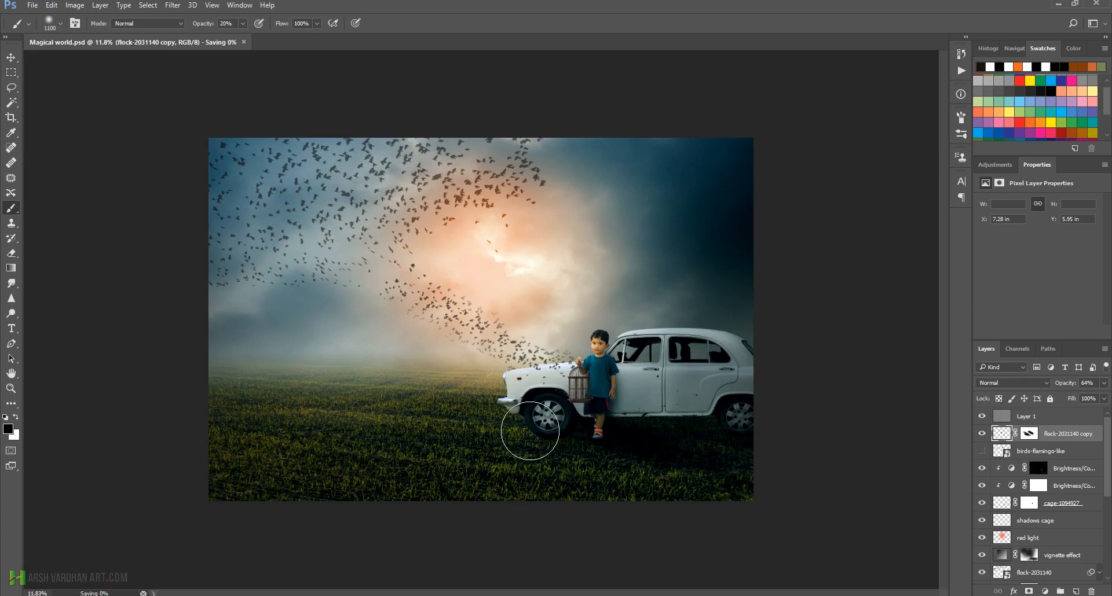
# Step: View the composite in full screen mode against black, fitted to the screen
pyautogui.press('f')
pyautogui.press('f')
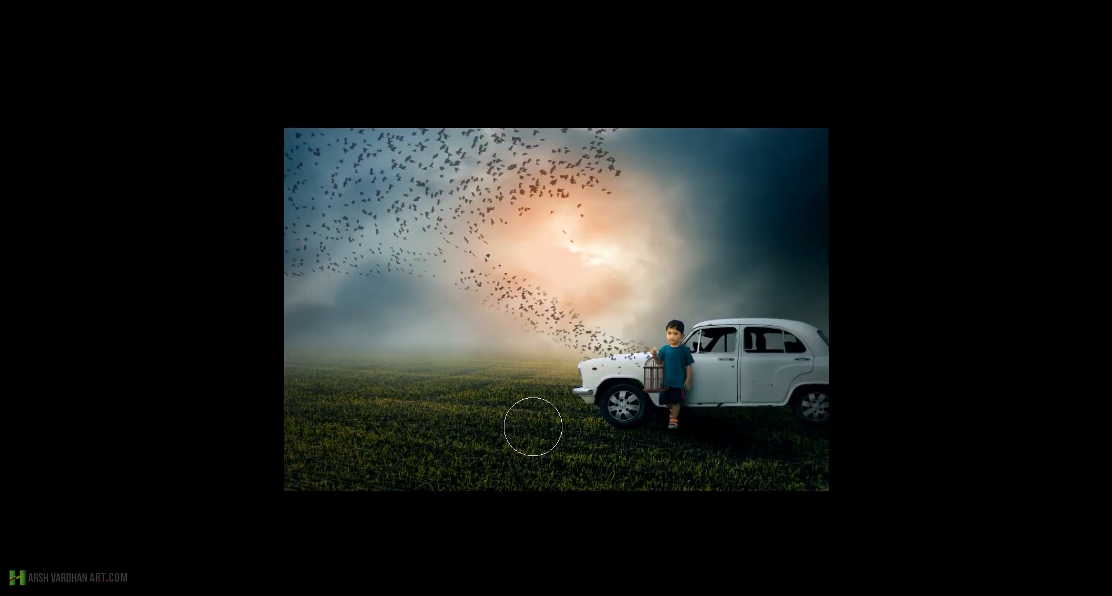
pyautogui.hotkey('ctrl', '0')
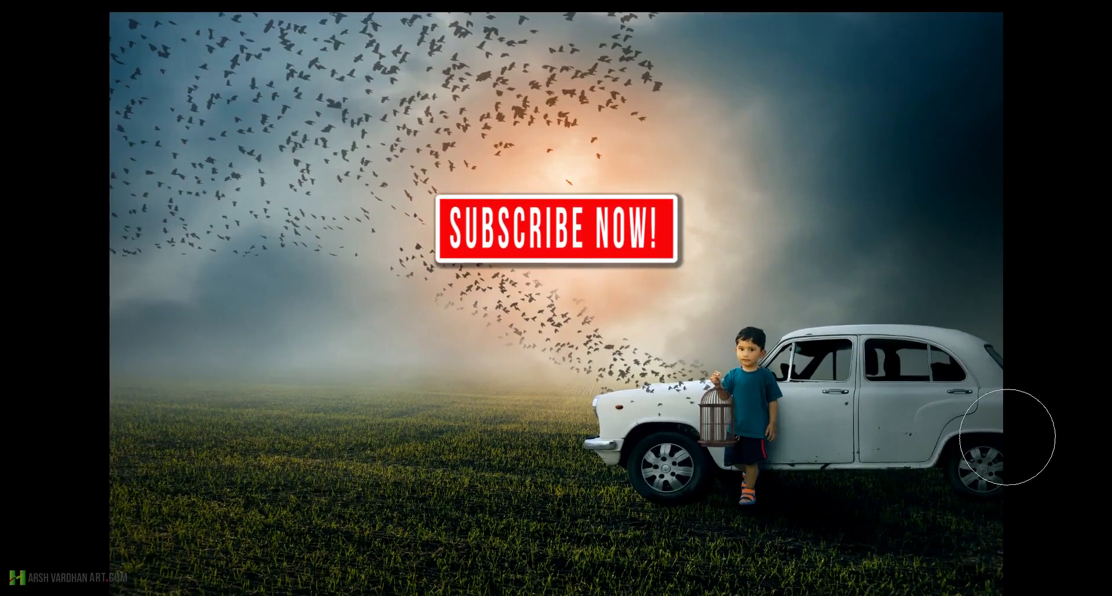